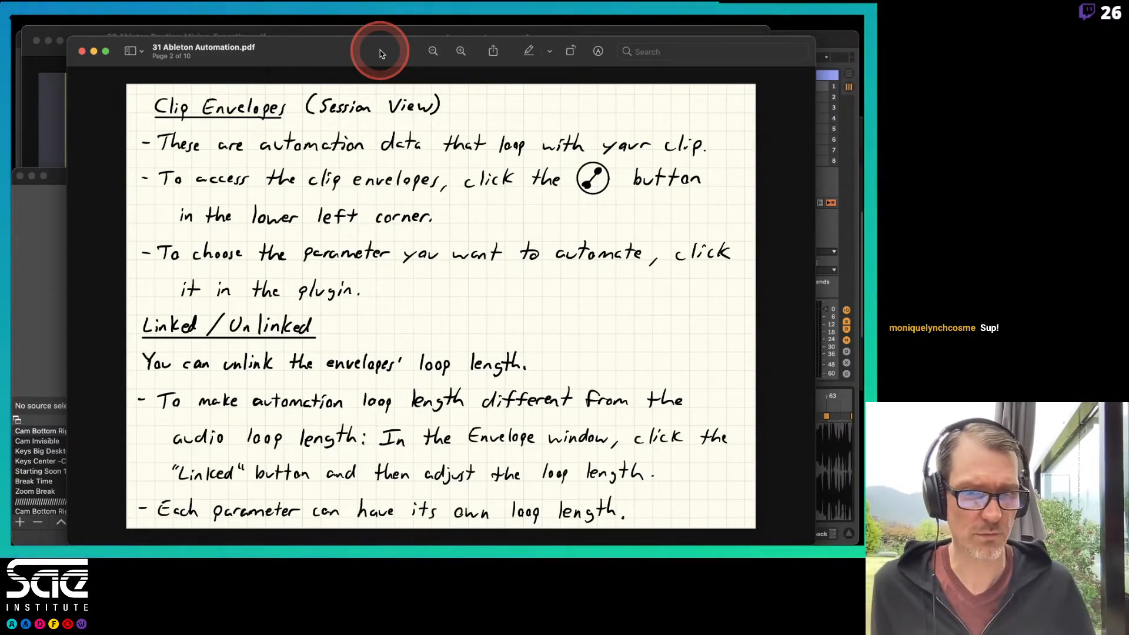
# Switch to Ableton Live and open the recent set Warp 2101-AM, discarding the unsaved changes in the untitled set
pyautogui.click(840, 38)
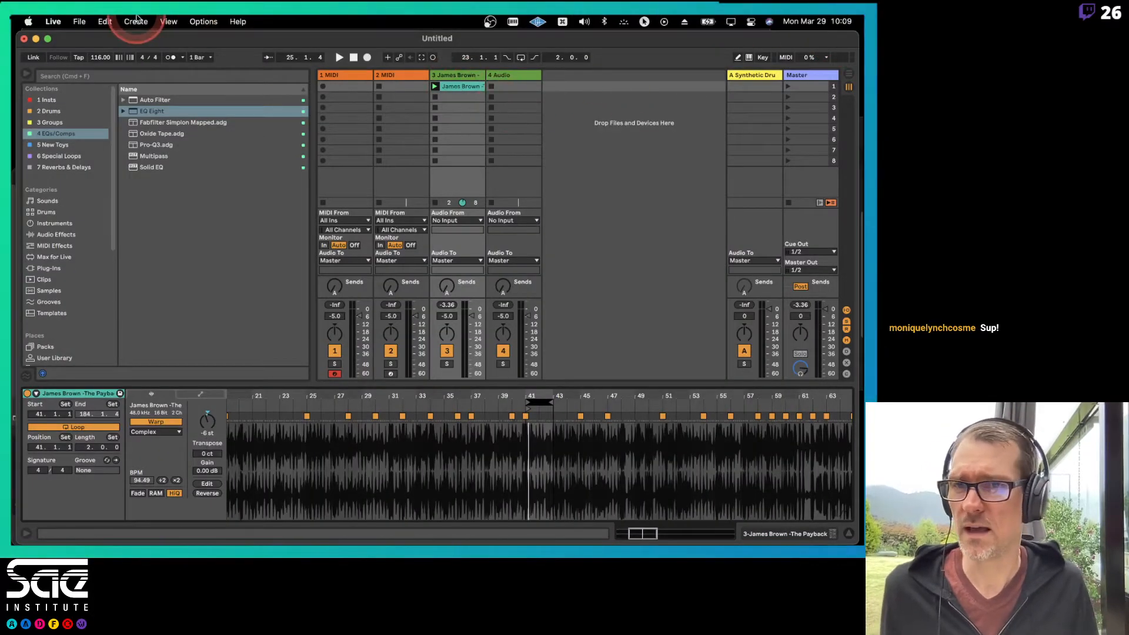
pyautogui.click(83, 21)
pyautogui.moveTo(89, 65)
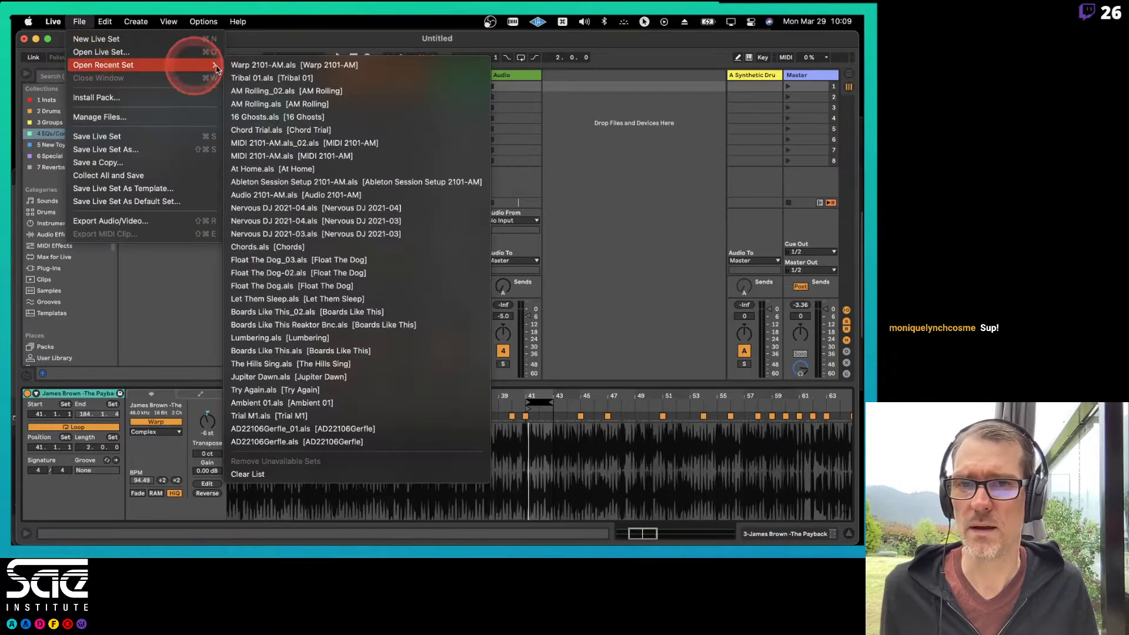
pyautogui.click(247, 66)
pyautogui.press('super+d')
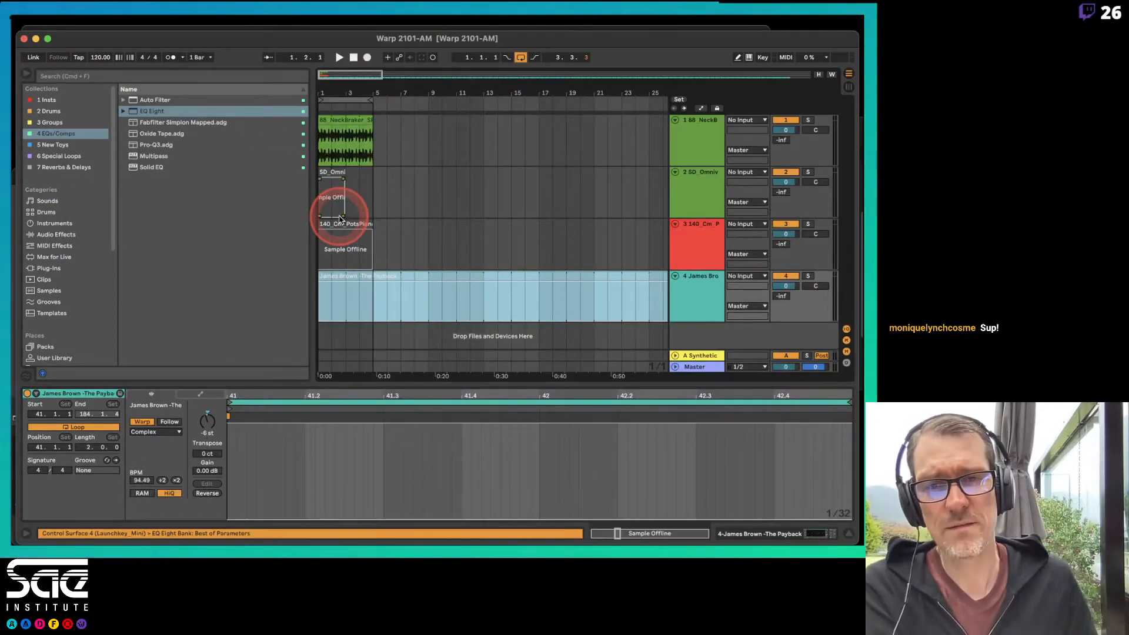
# Select the first track, display the info view and enable Automation Arm
pyautogui.click(689, 137)
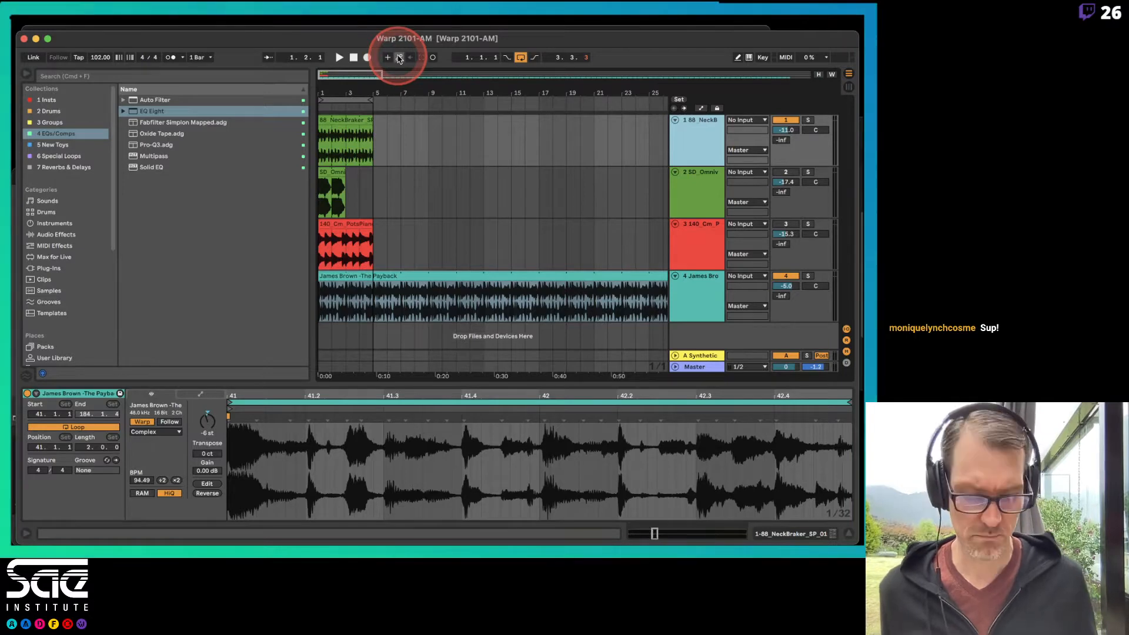
pyautogui.hotkey('shift', '/')
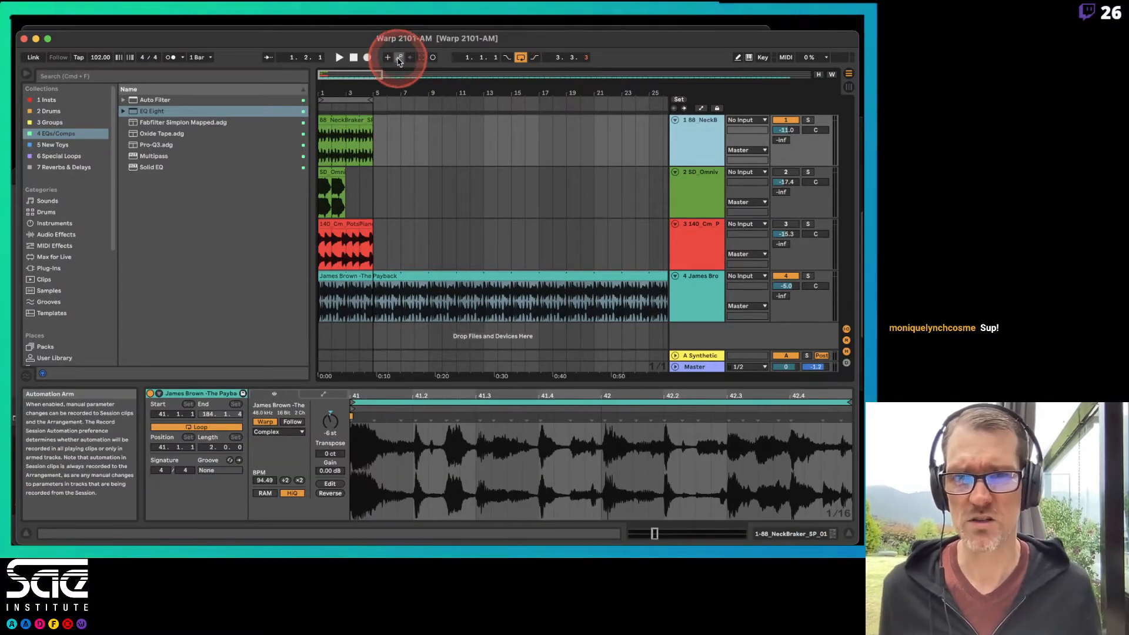
pyautogui.click(399, 58)
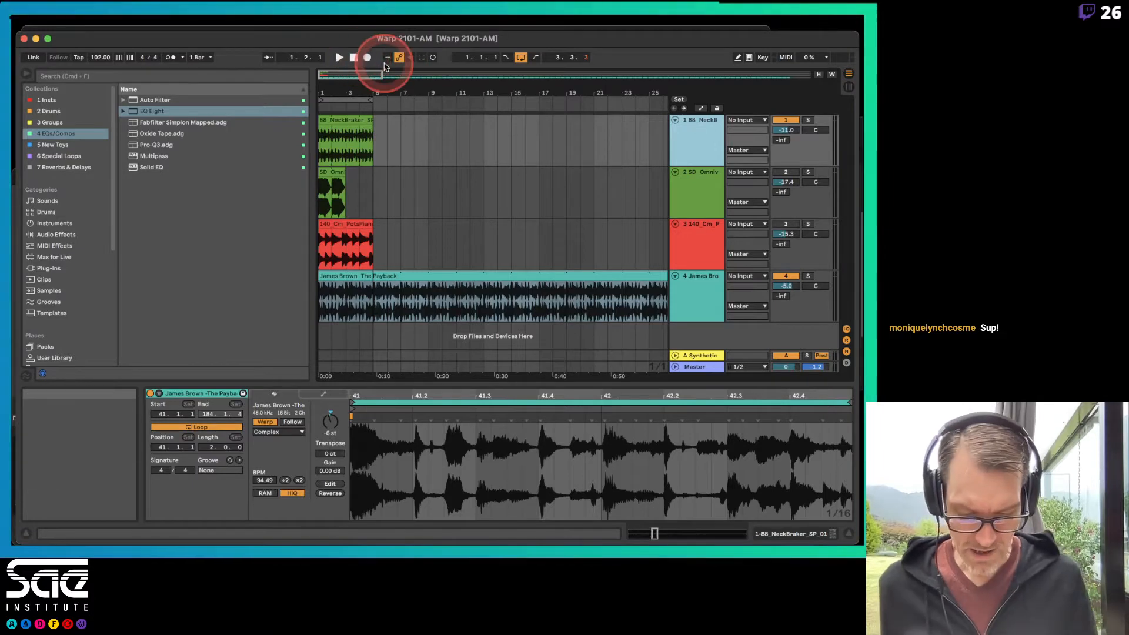
# Review the Record Session automation setting on the Record, Warp and Launch preferences page and close the preferences
pyautogui.press('super+comma')
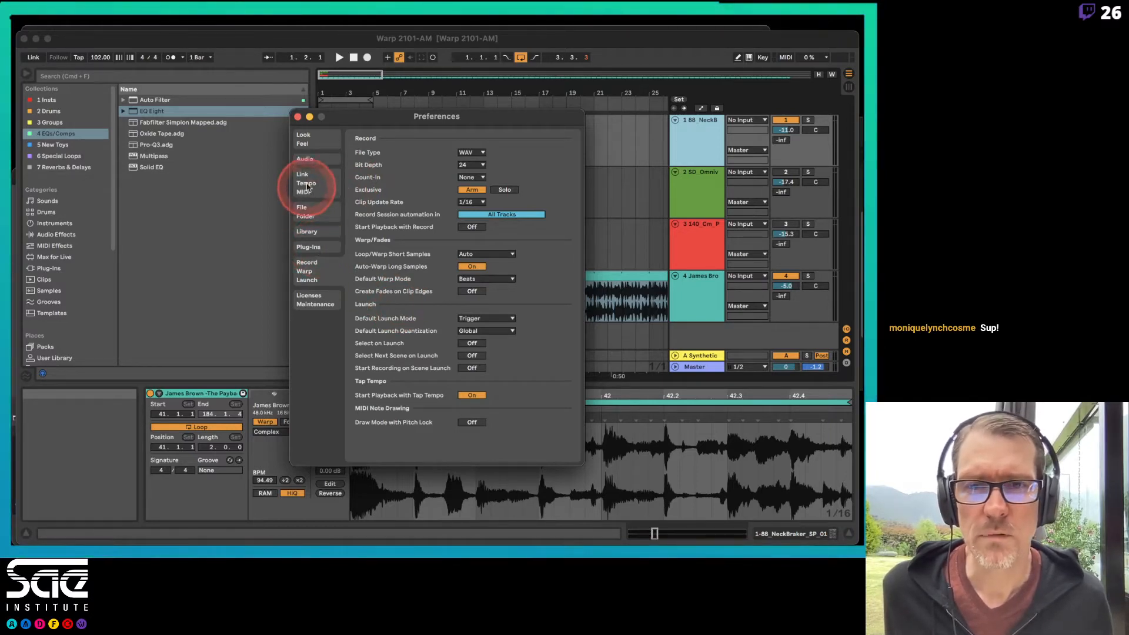
pyautogui.click(318, 144)
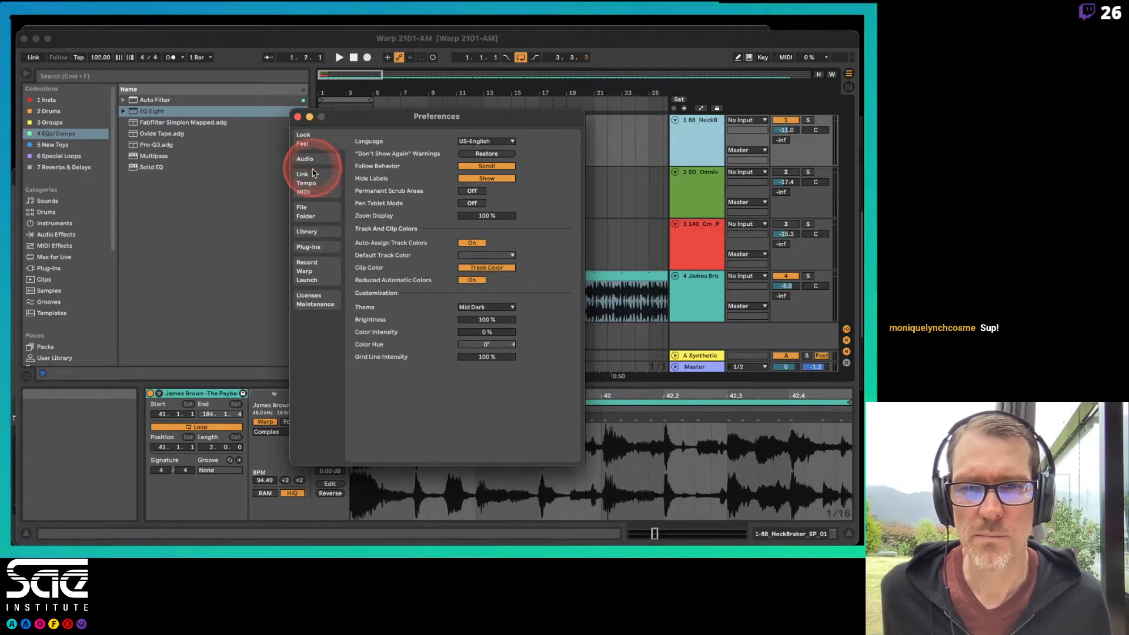
pyautogui.click(312, 214)
pyautogui.click(314, 234)
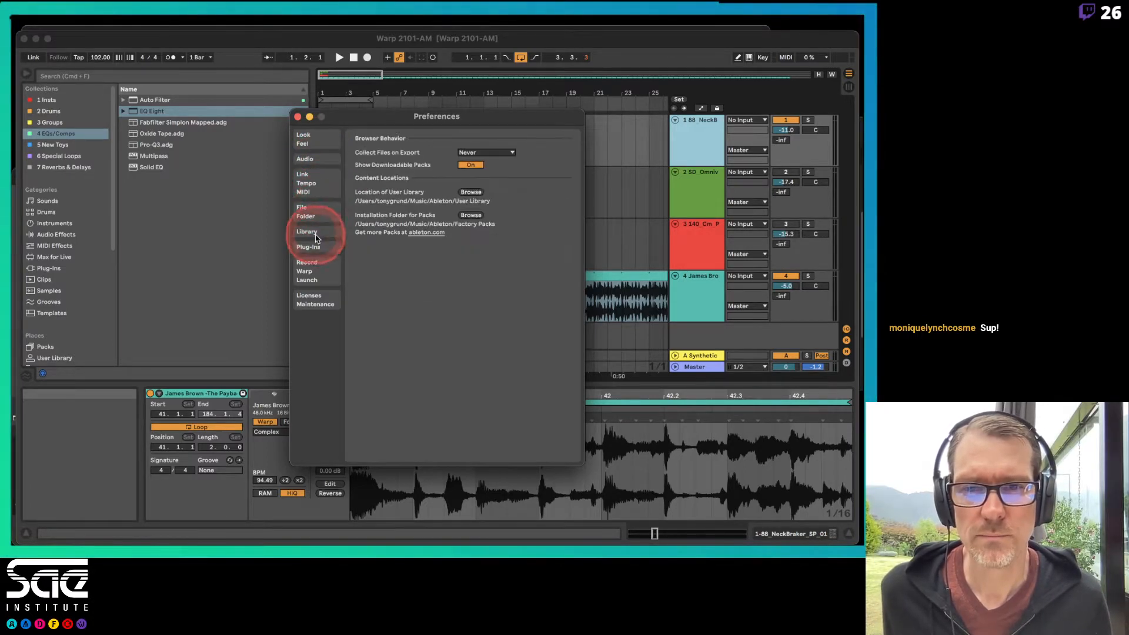
pyautogui.click(316, 248)
pyautogui.click(322, 264)
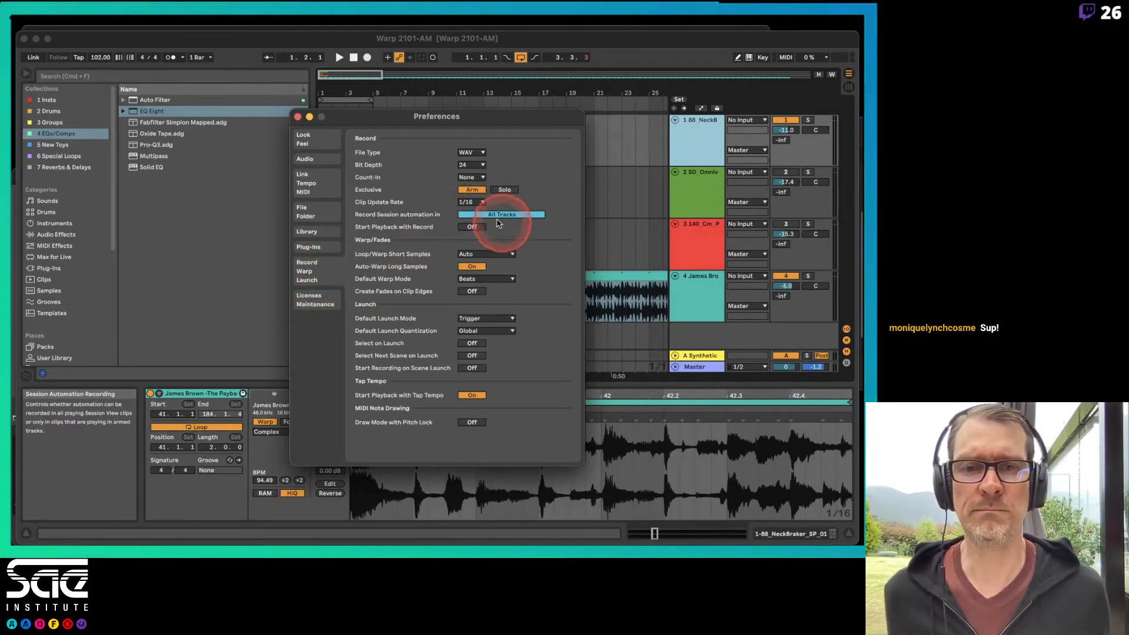
pyautogui.click(502, 215)
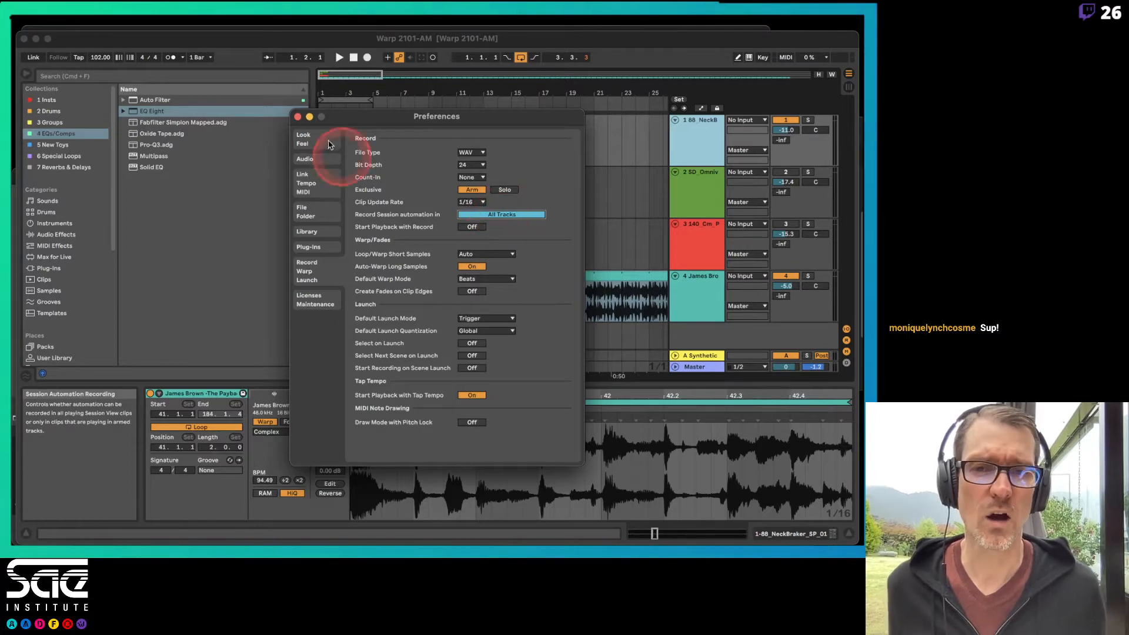
pyautogui.click(298, 118)
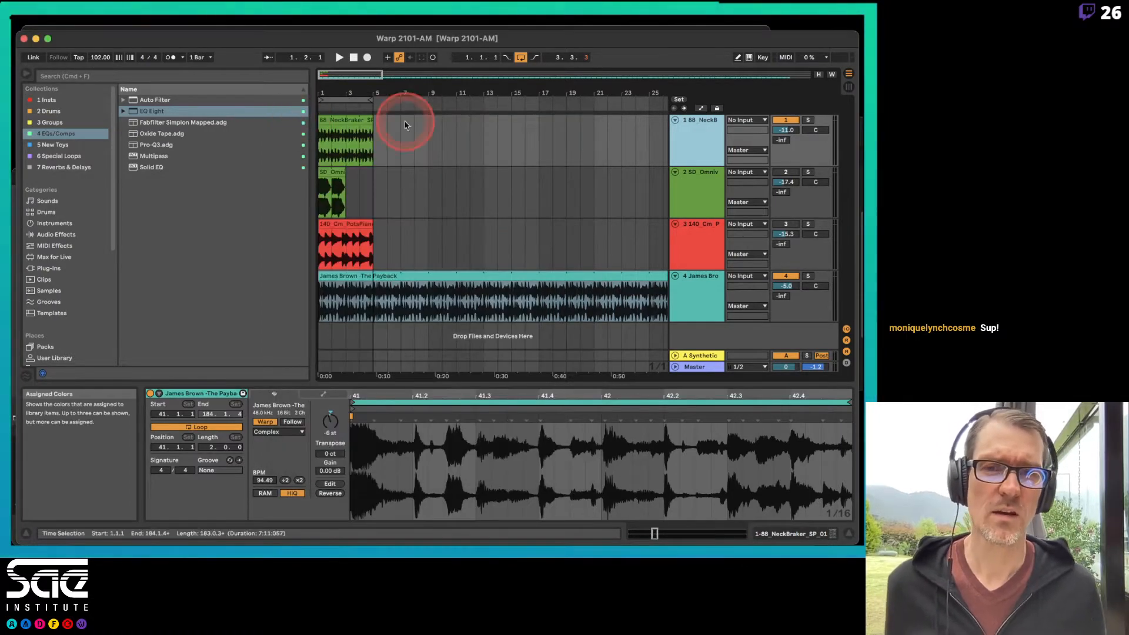
# Arm arrangement recording in the transport
pyautogui.click(367, 60)
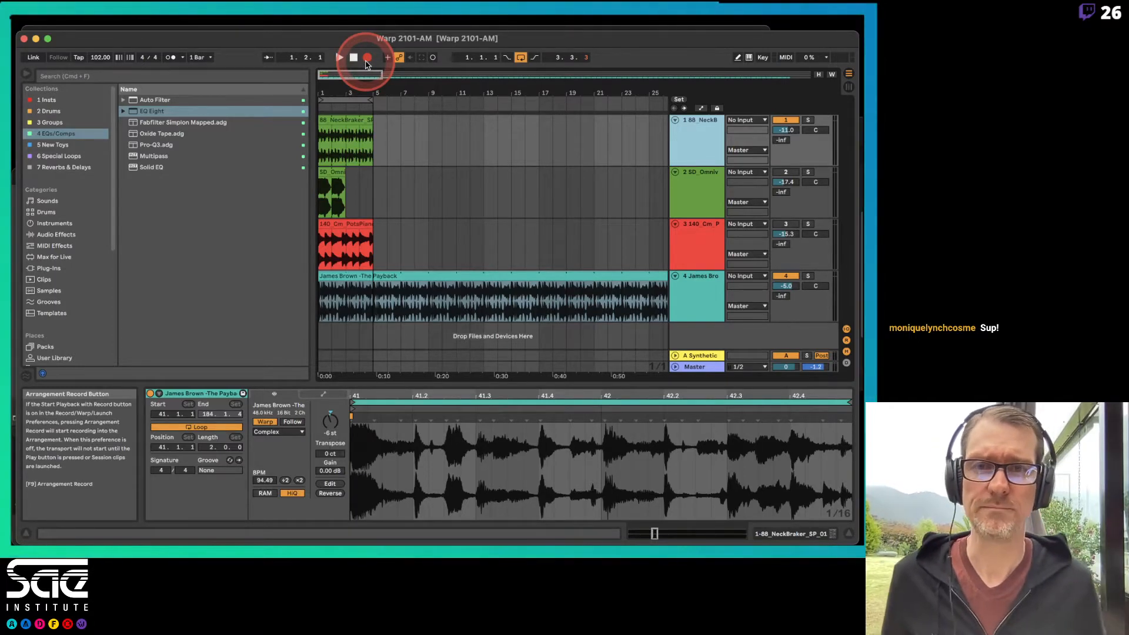
pyautogui.click(366, 60)
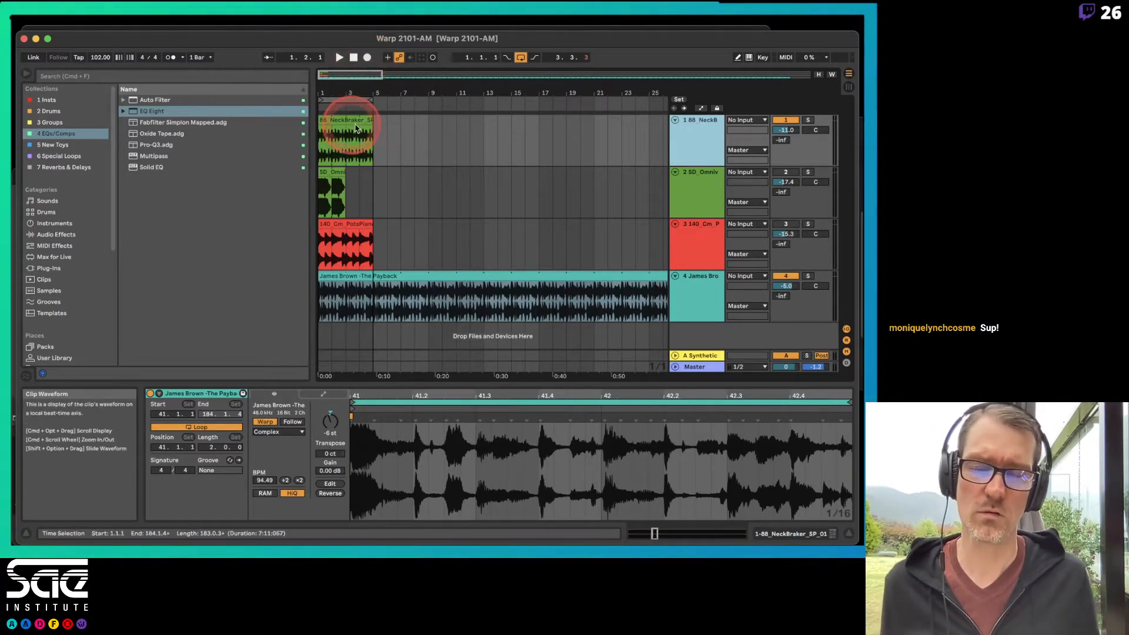
pyautogui.click(432, 59)
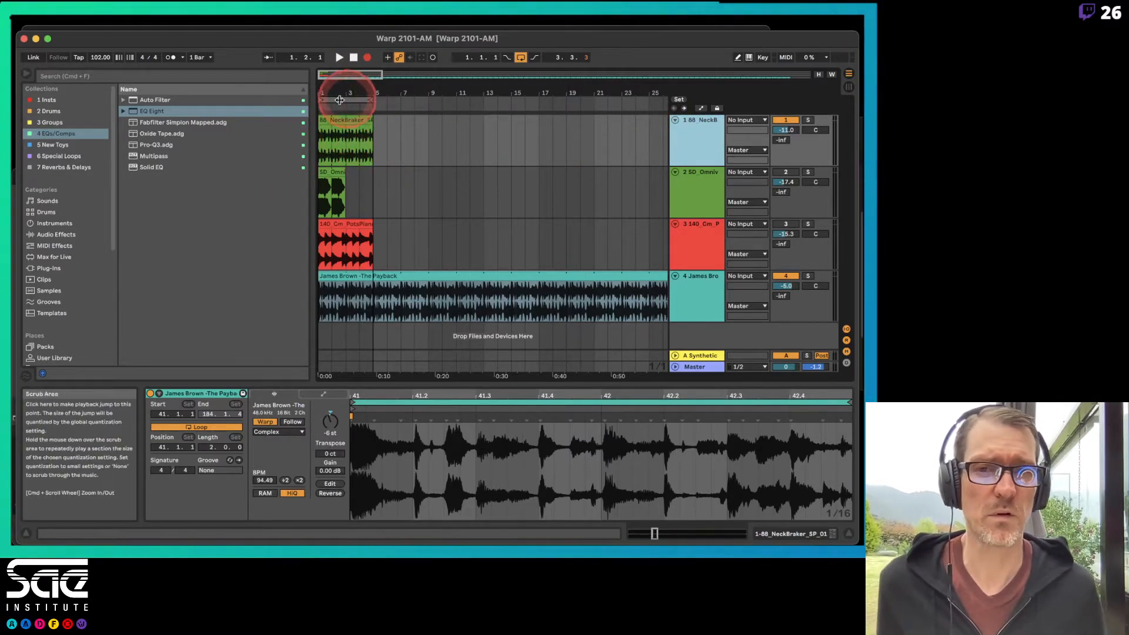
# Delete the fourth track, which holds the James Brown song
pyautogui.moveTo(335, 93); pyautogui.dragTo(353, 89)
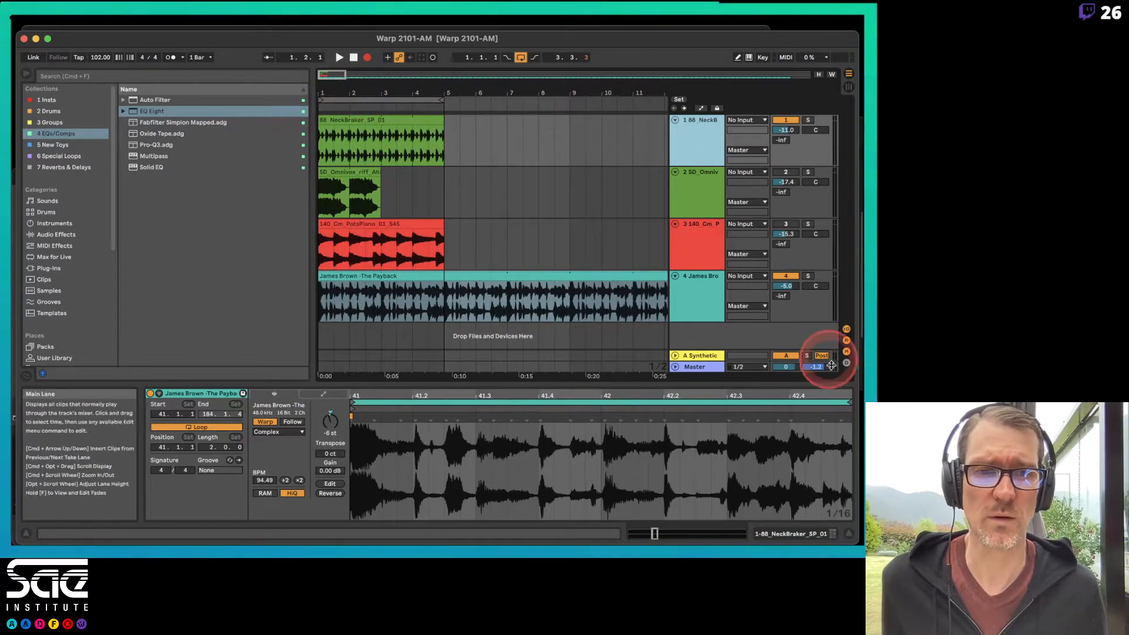
pyautogui.click(785, 275)
pyautogui.click(736, 286)
pyautogui.press('Delete')
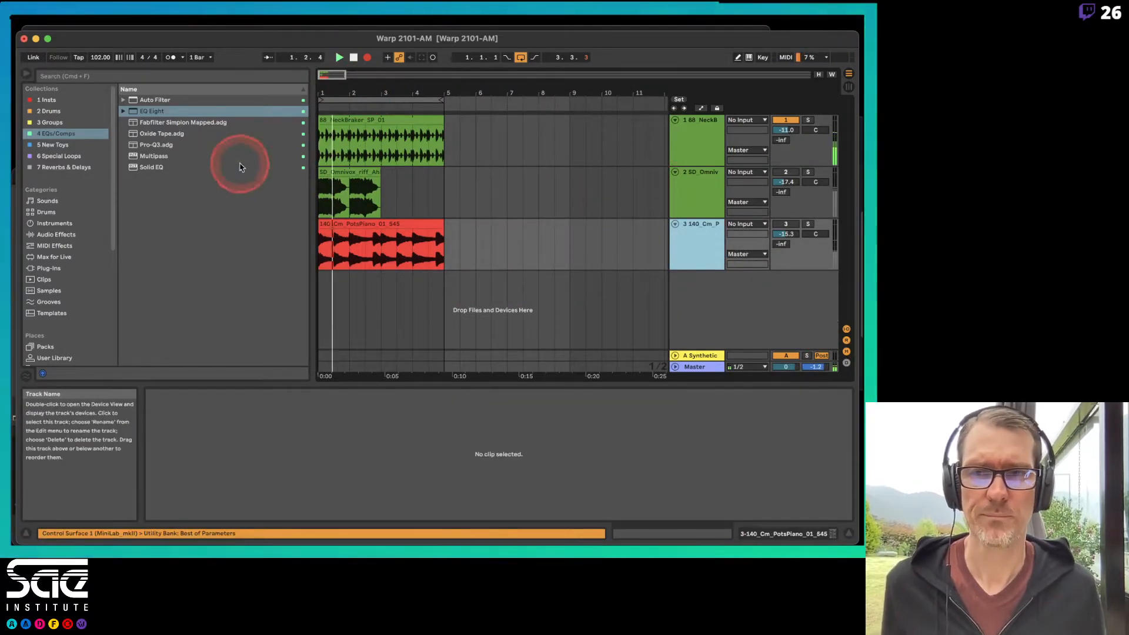
# Set the project tempo to 88 BPM and hide the info view
pyautogui.click(100, 58)
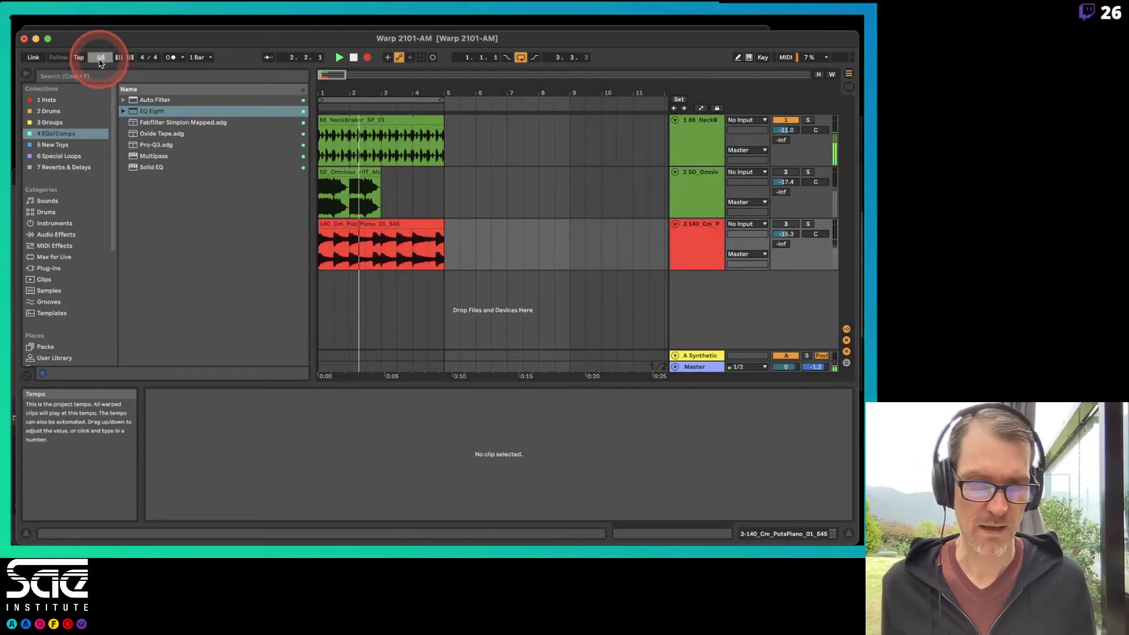
pyautogui.write('88')
pyautogui.press('Return')
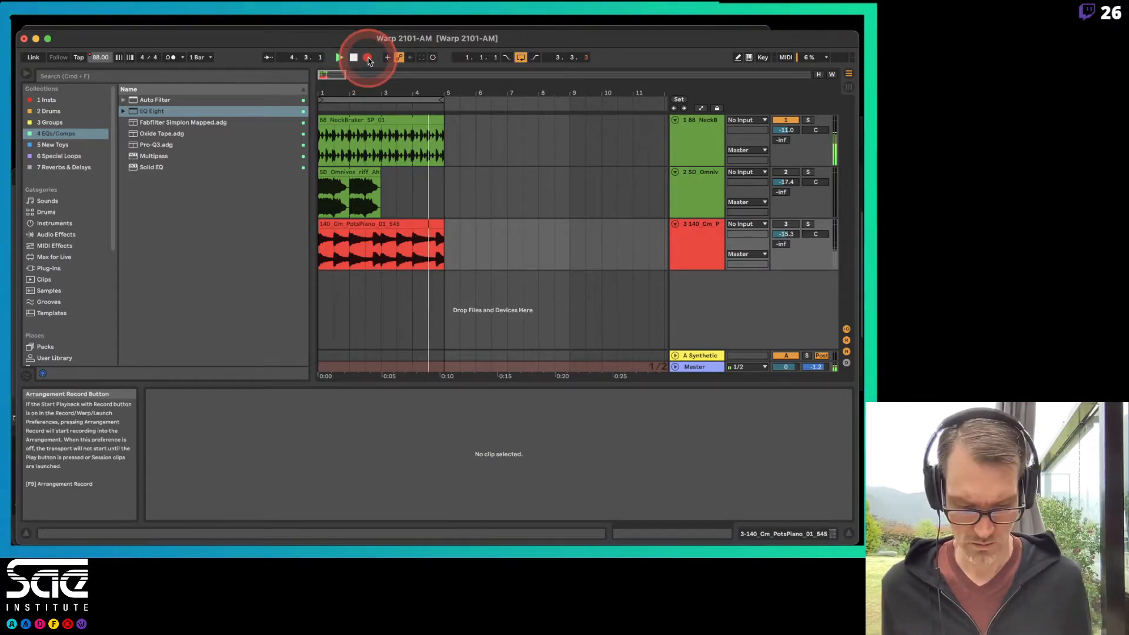
pyautogui.press('super+shift+question')
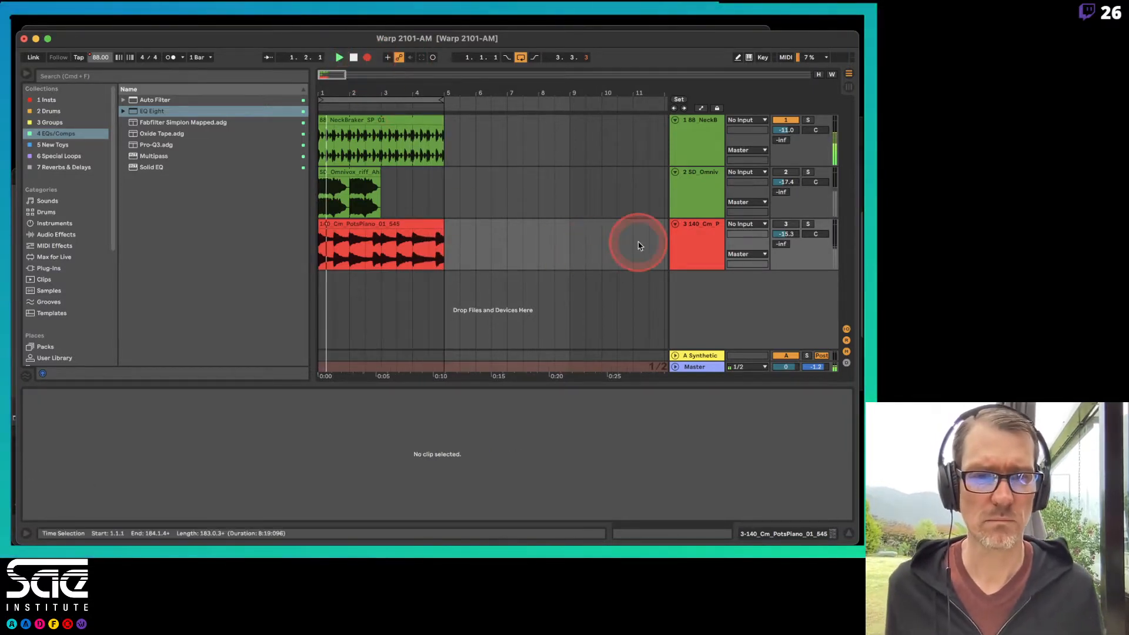
# Turn off arrangement recording and unfold the Master track, leaving playback stopped
pyautogui.press('F9')
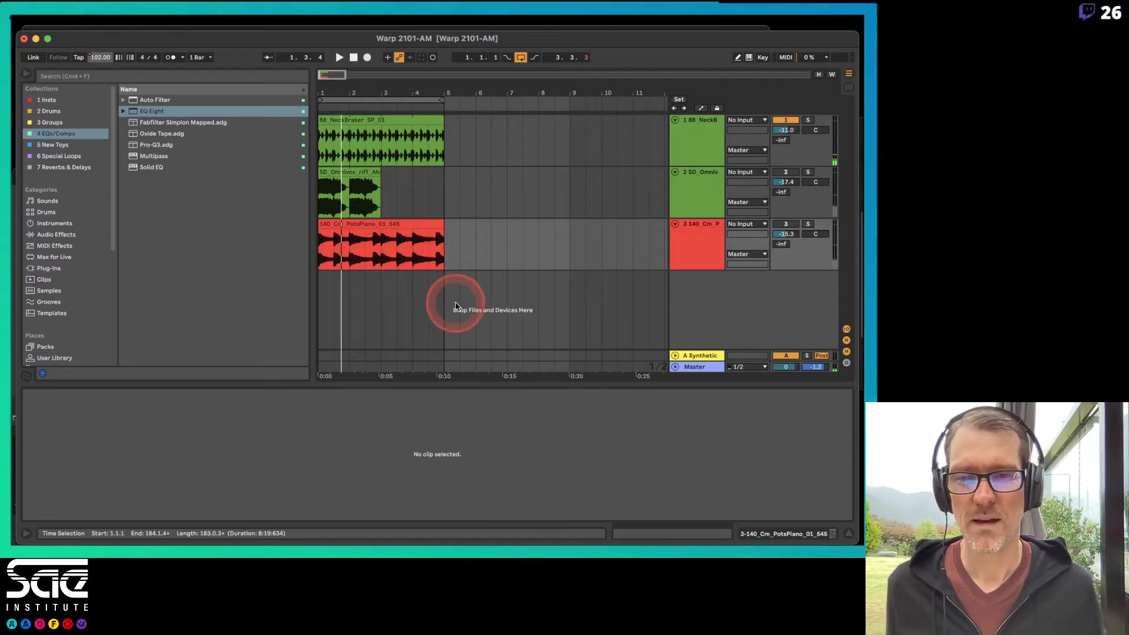
pyautogui.click(674, 366)
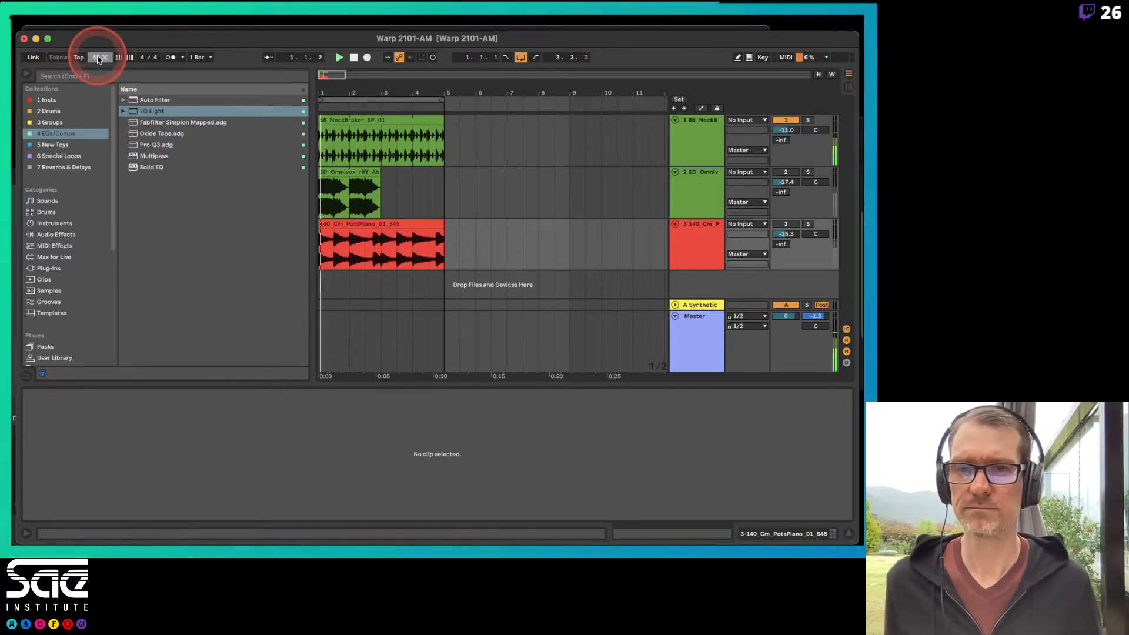
pyautogui.press('space')
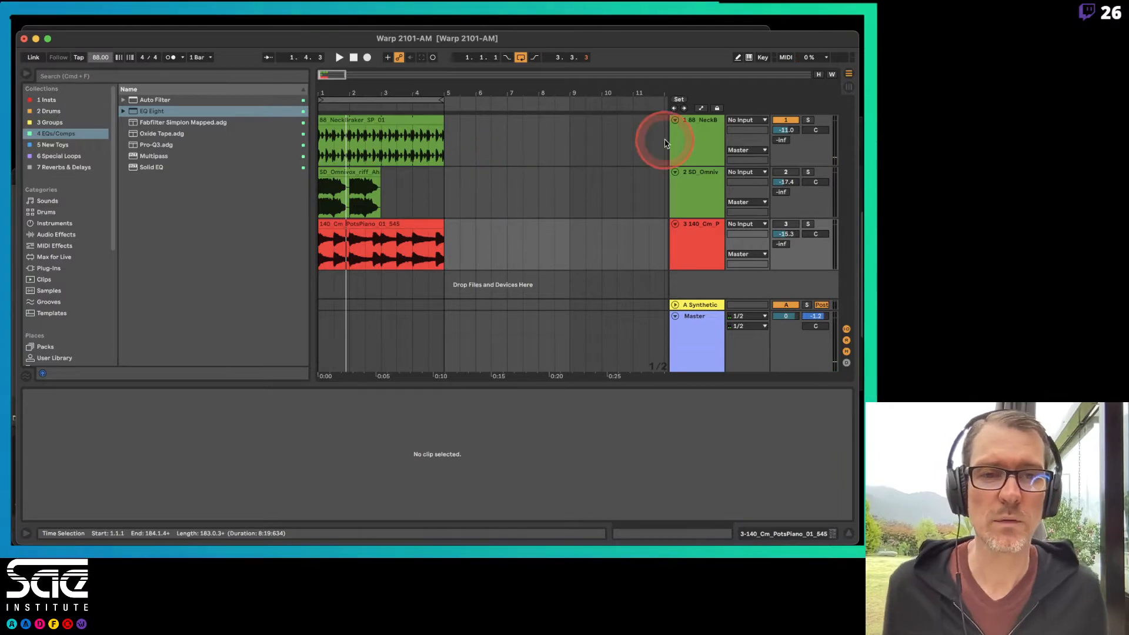
# Record a volume fade-out on the NeckBraker track into the arrangement, lowering the track volume to about -59 dB
pyautogui.click(698, 135)
pyautogui.click(362, 123)
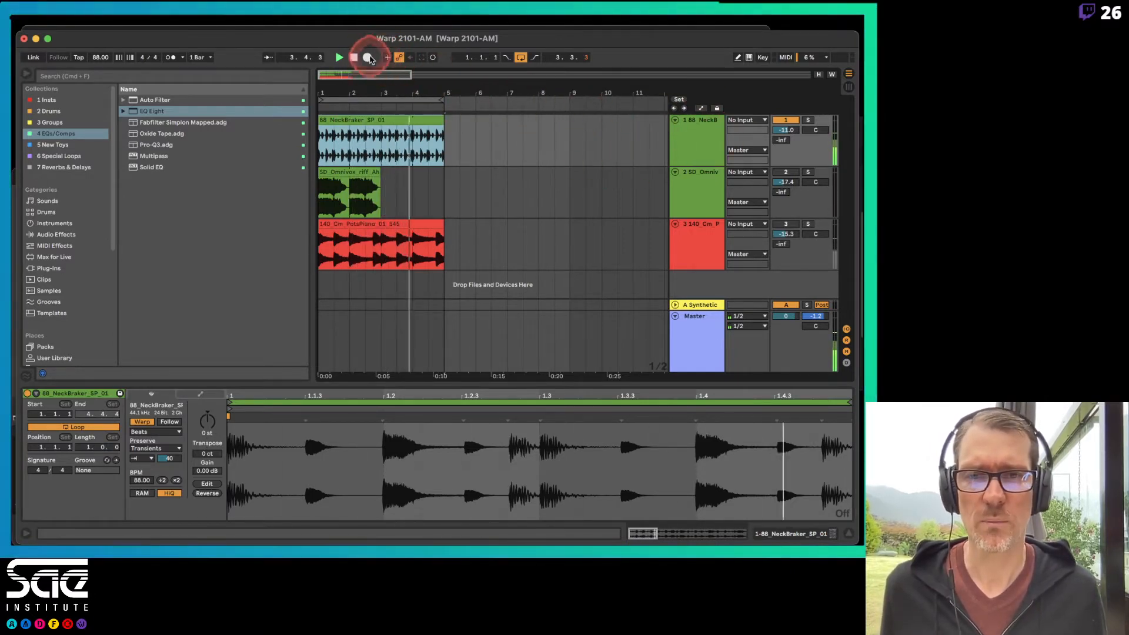
pyautogui.click(368, 57)
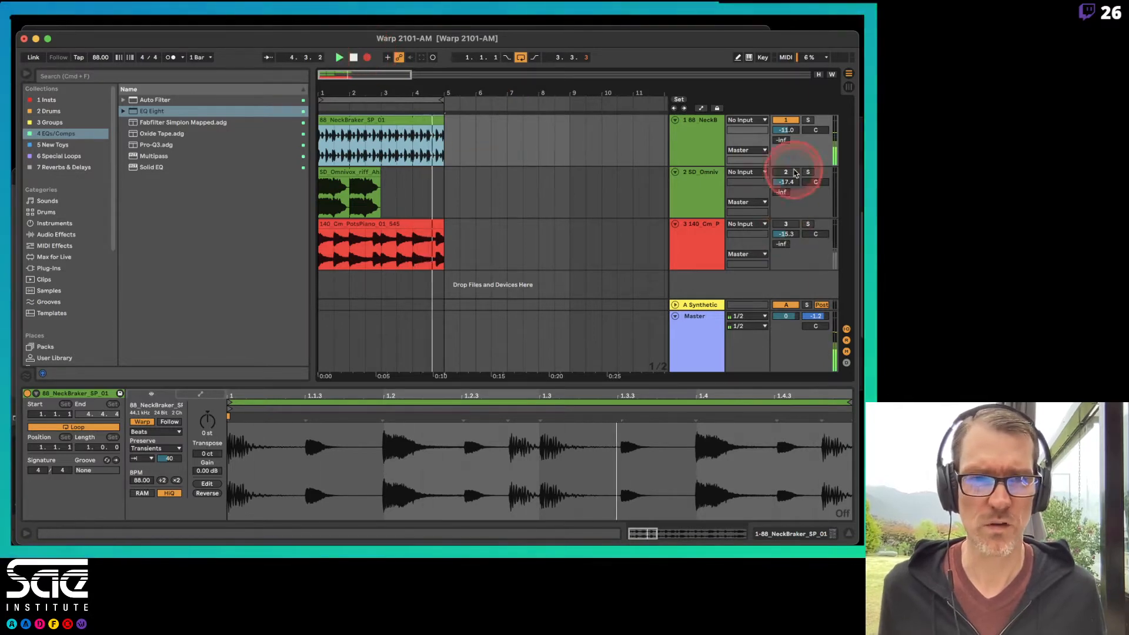
pyautogui.click(786, 130)
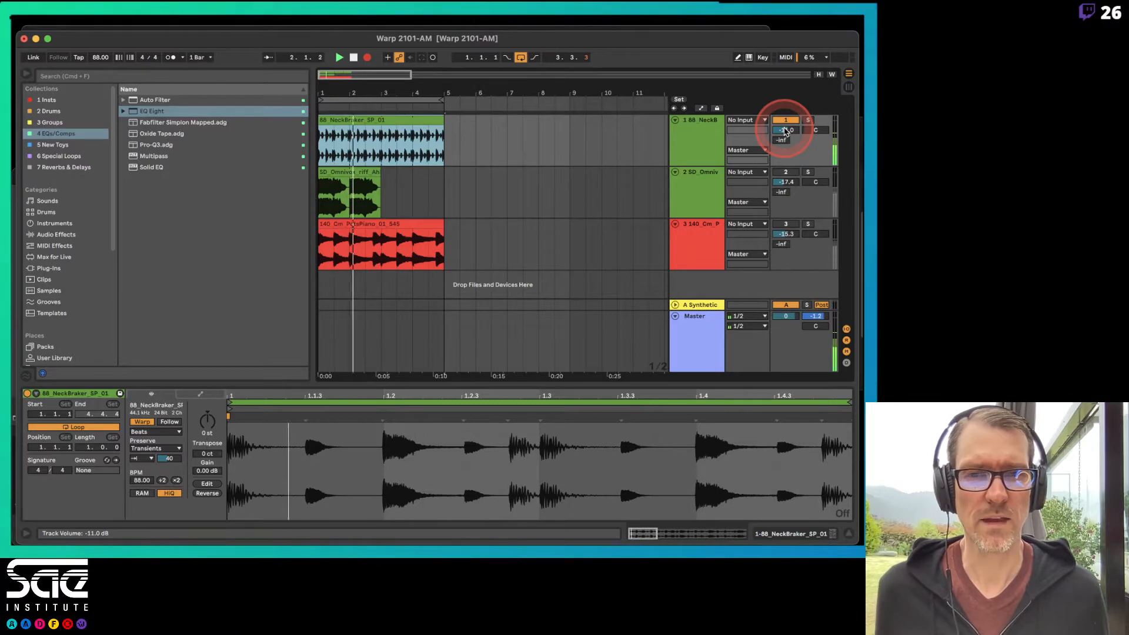
pyautogui.moveTo(785, 130); pyautogui.dragTo(785, 146)
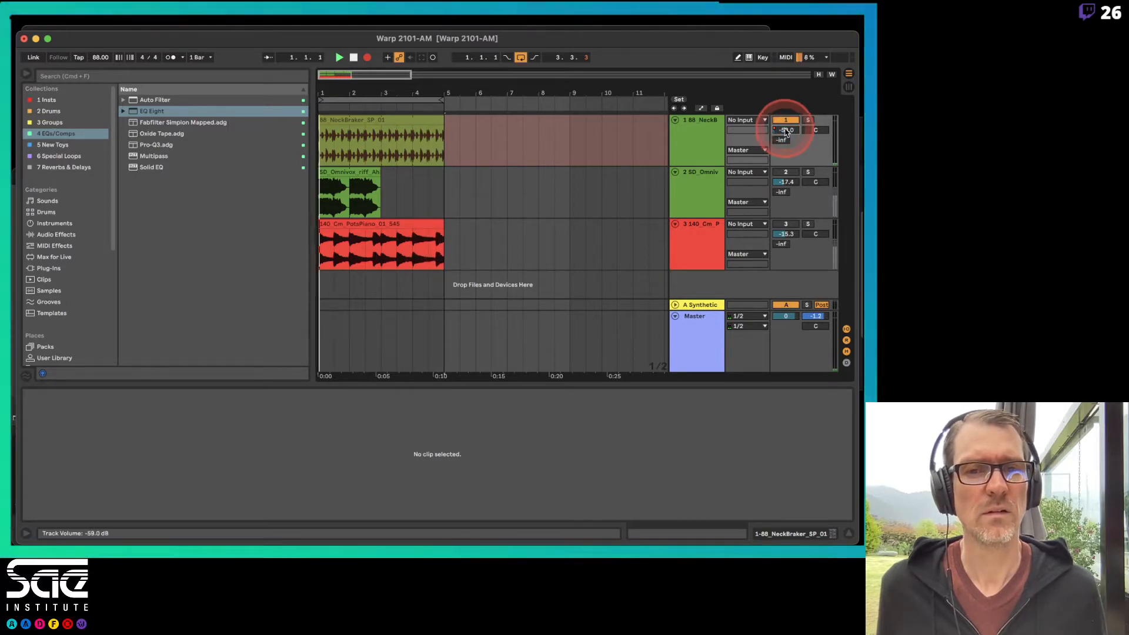
pyautogui.press('space')
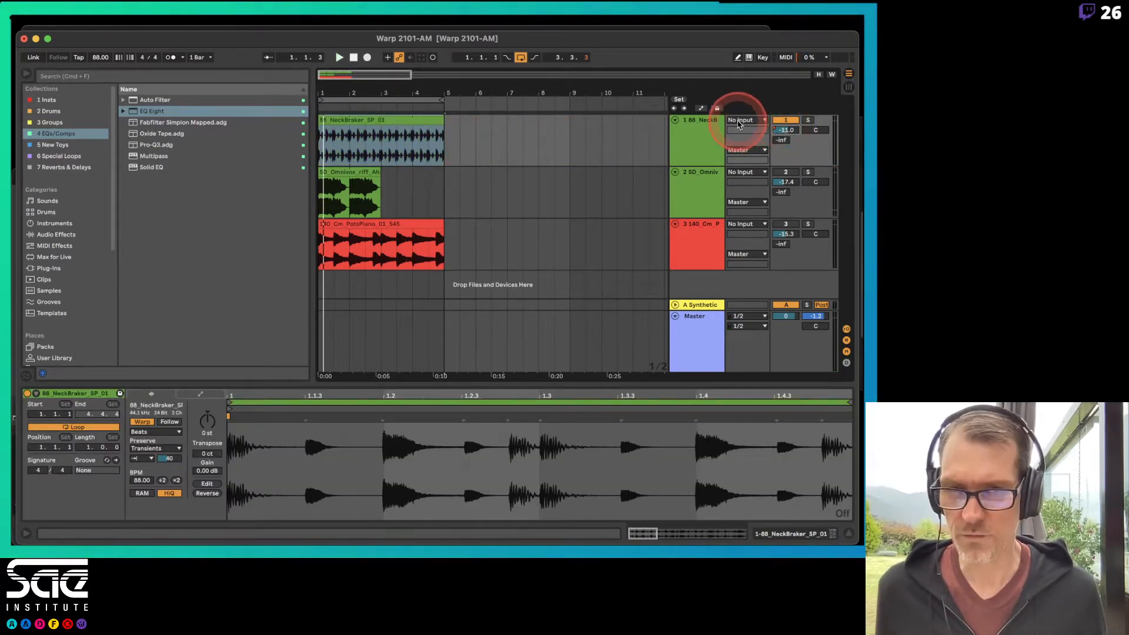
# Show the automation lanes and select the range from 1.1.1 to 1.1.3 on the NeckBraker track
pyautogui.click(700, 107)
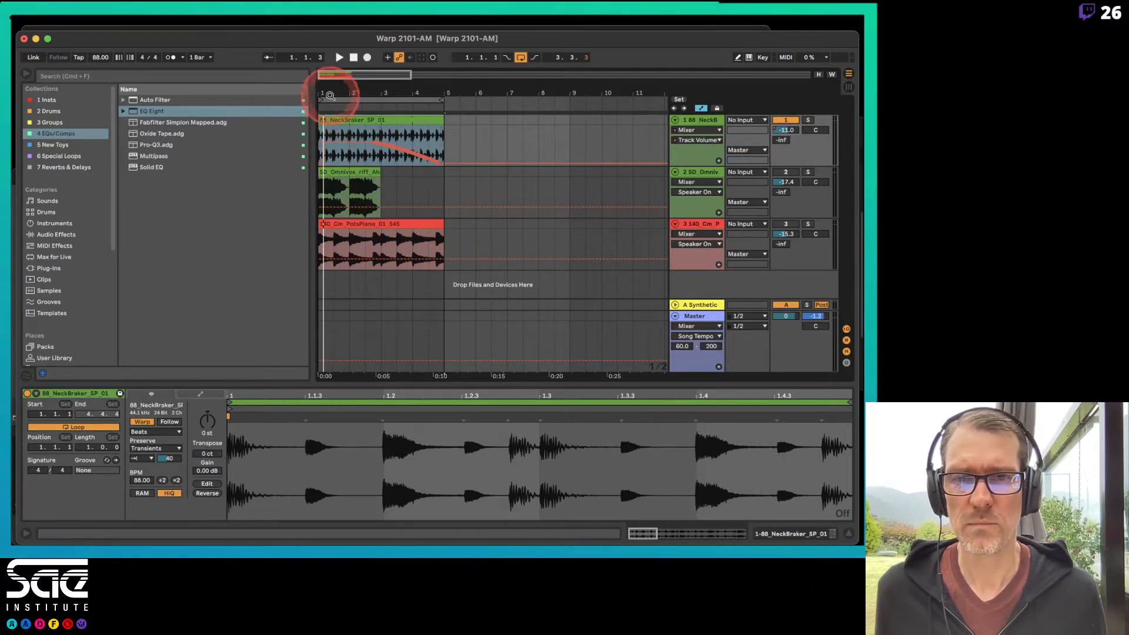
pyautogui.moveTo(330, 95); pyautogui.dragTo(321, 94)
pyautogui.click(327, 165)
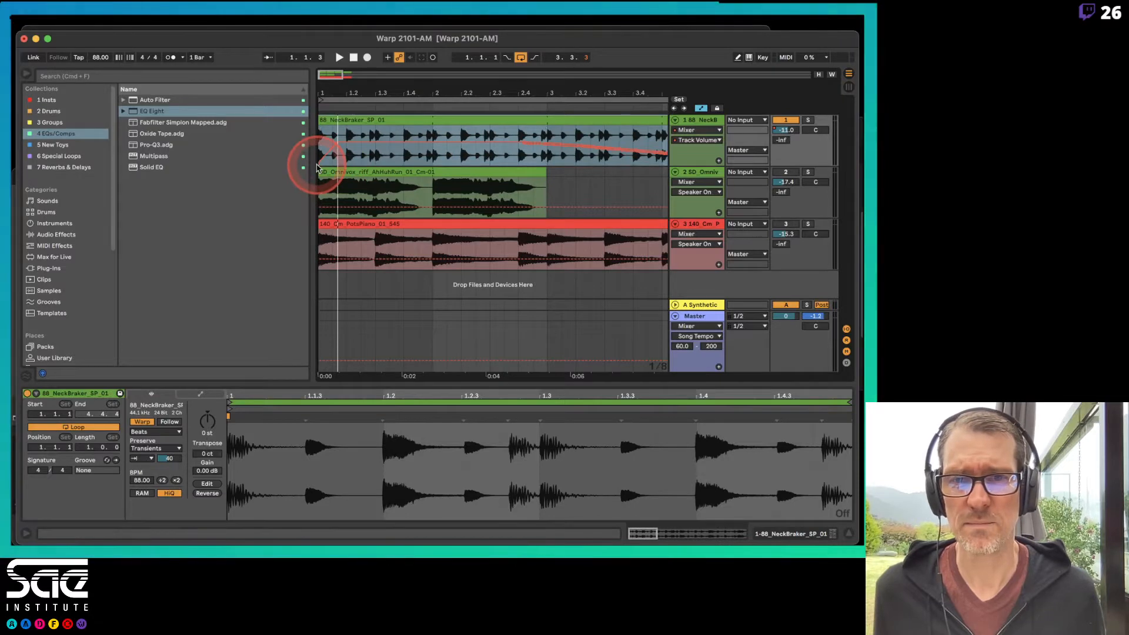
pyautogui.click(317, 165)
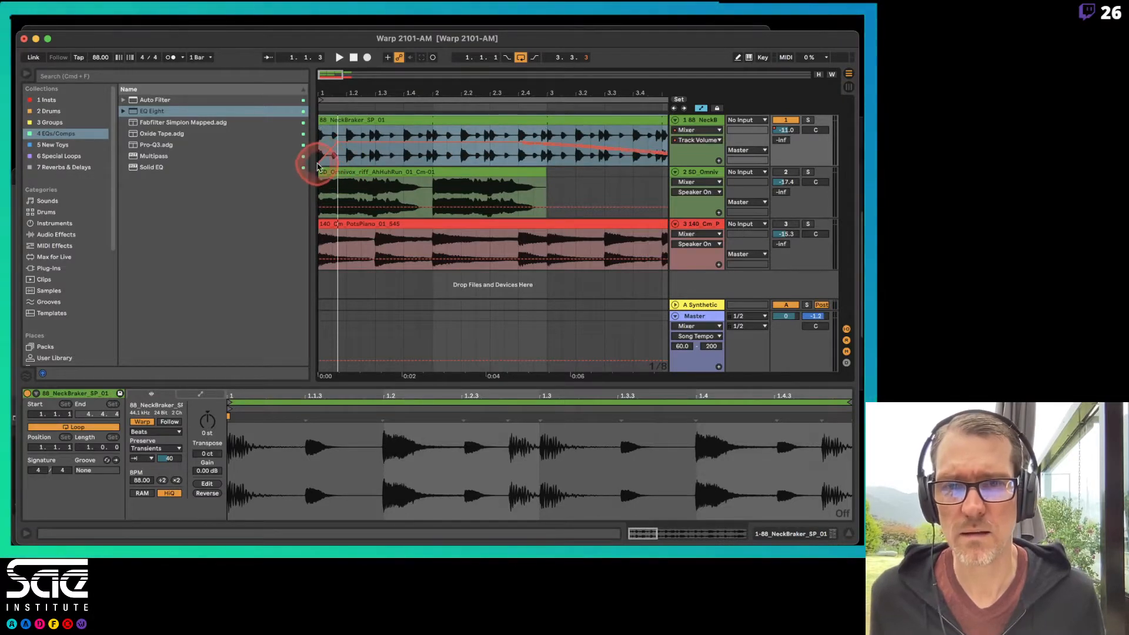
pyautogui.click(340, 137)
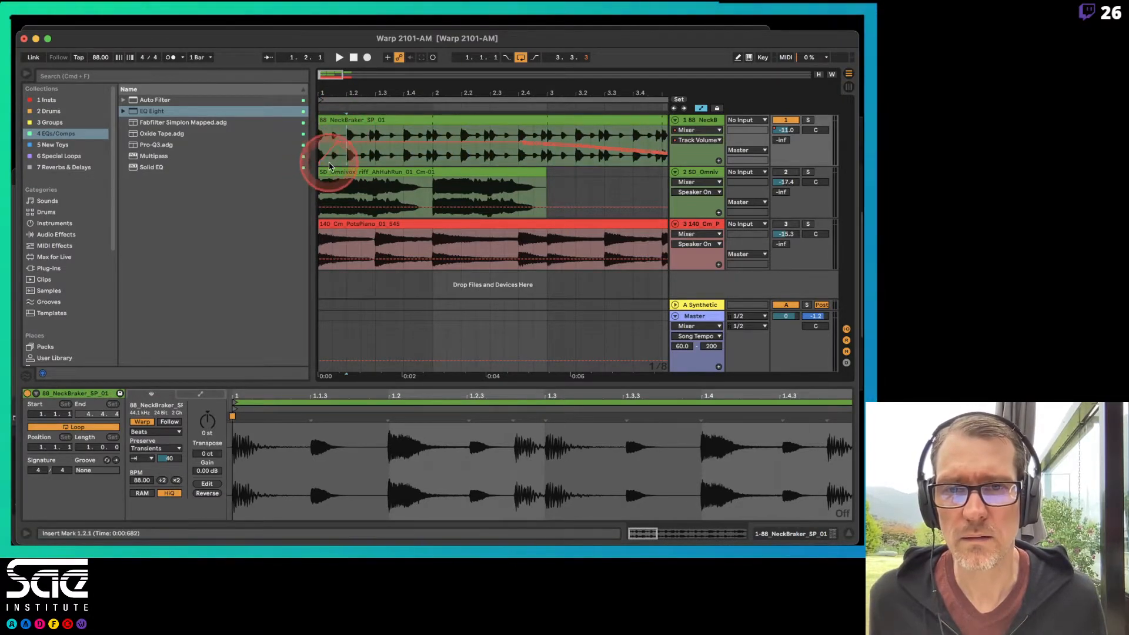
pyautogui.moveTo(329, 165)
pyautogui.mouseDown()
pyautogui.moveTo(302, 158)
pyautogui.moveTo(332, 156)
pyautogui.mouseUp()
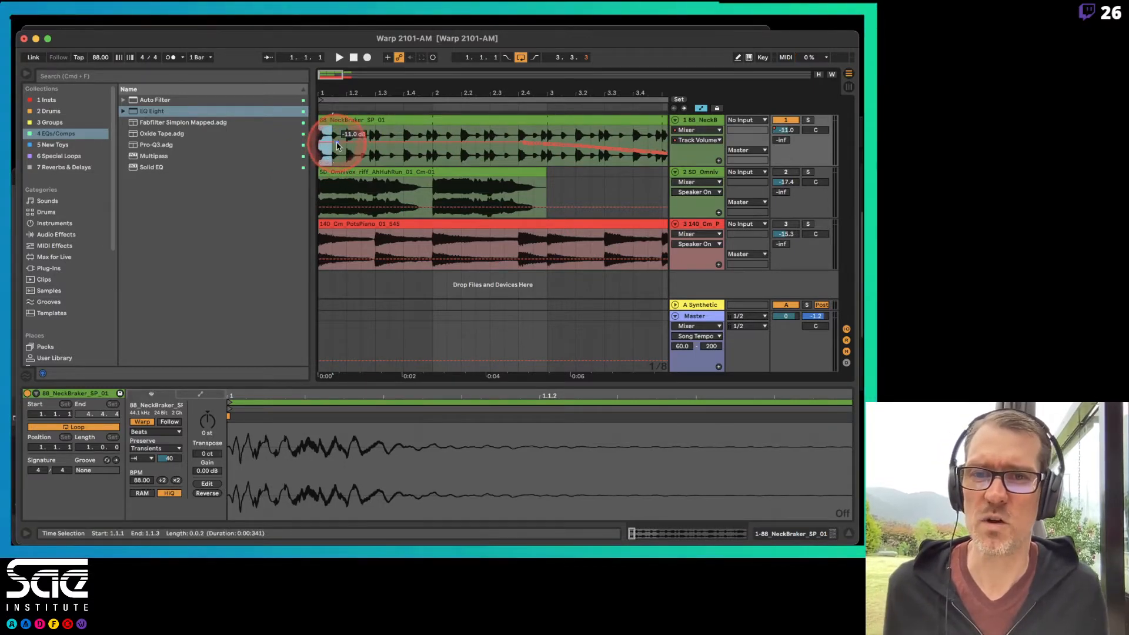
# Play back the arrangement from the start to hear the recorded volume fade
pyautogui.moveTo(385, 88); pyautogui.dragTo(333, 87)
pyautogui.press('space')
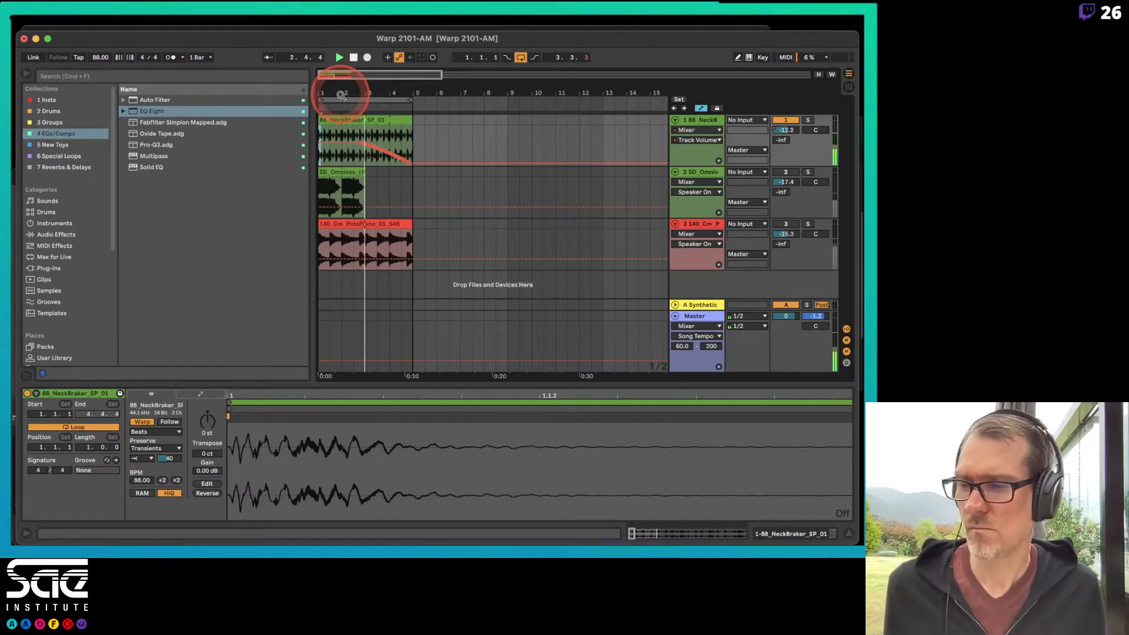
pyautogui.click(413, 143)
# Increase the height of the NeckBraker track so its volume envelope is shown larger
pyautogui.moveTo(353, 90); pyautogui.dragTo(419, 89)
pyautogui.click(700, 131)
pyautogui.moveTo(685, 167); pyautogui.dragTo(694, 245)
pyautogui.click(535, 77)
pyautogui.moveTo(535, 77); pyautogui.dragTo(439, 91)
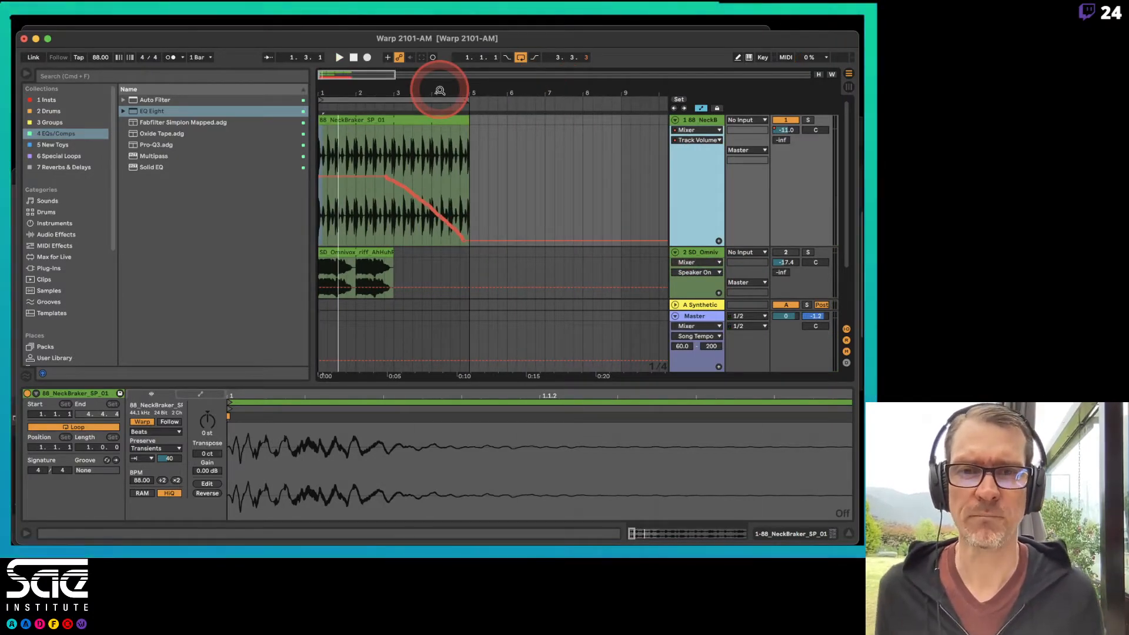
# Add Auto Filter from the EQs/Comps collection to the NeckBraker track, placing it ahead of the Utility device
pyautogui.click(351, 118)
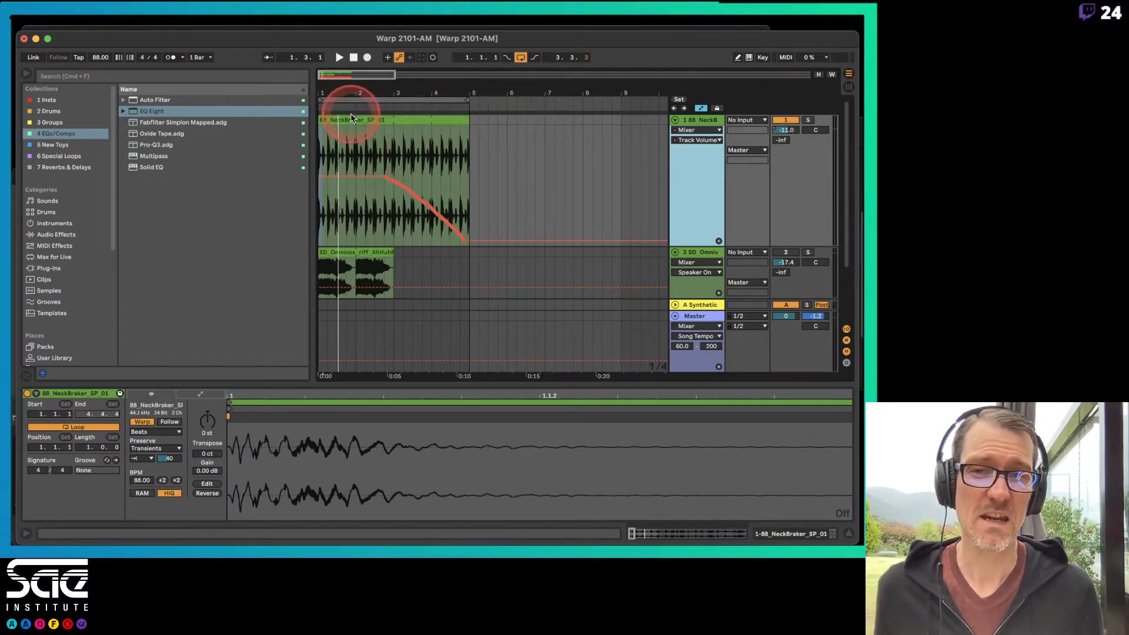
pyautogui.click(703, 111)
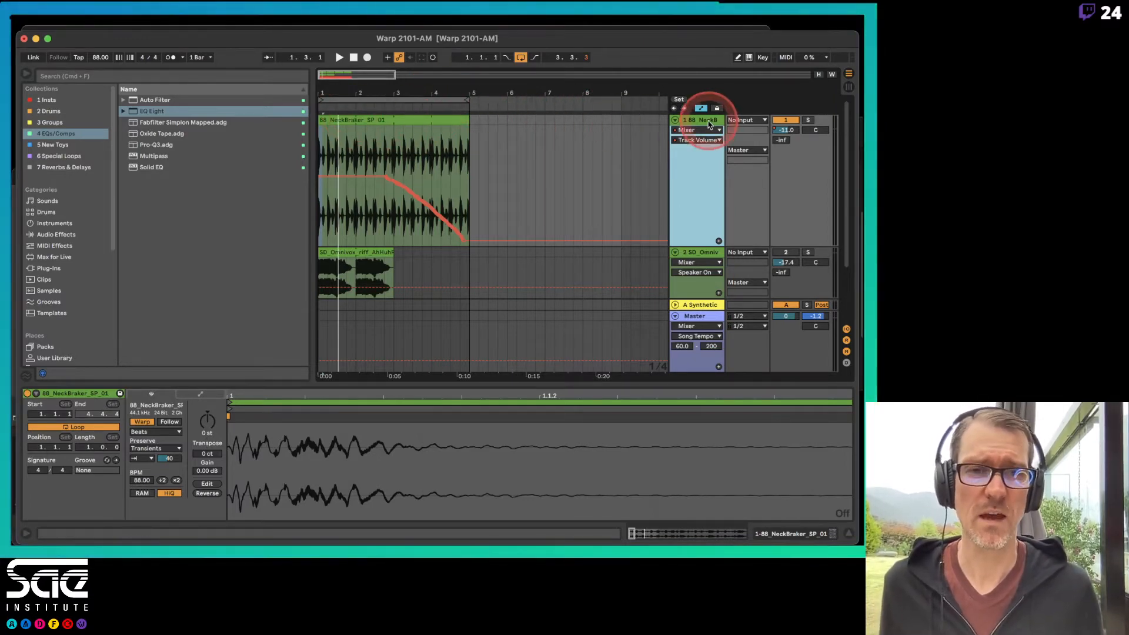
pyautogui.click(389, 286)
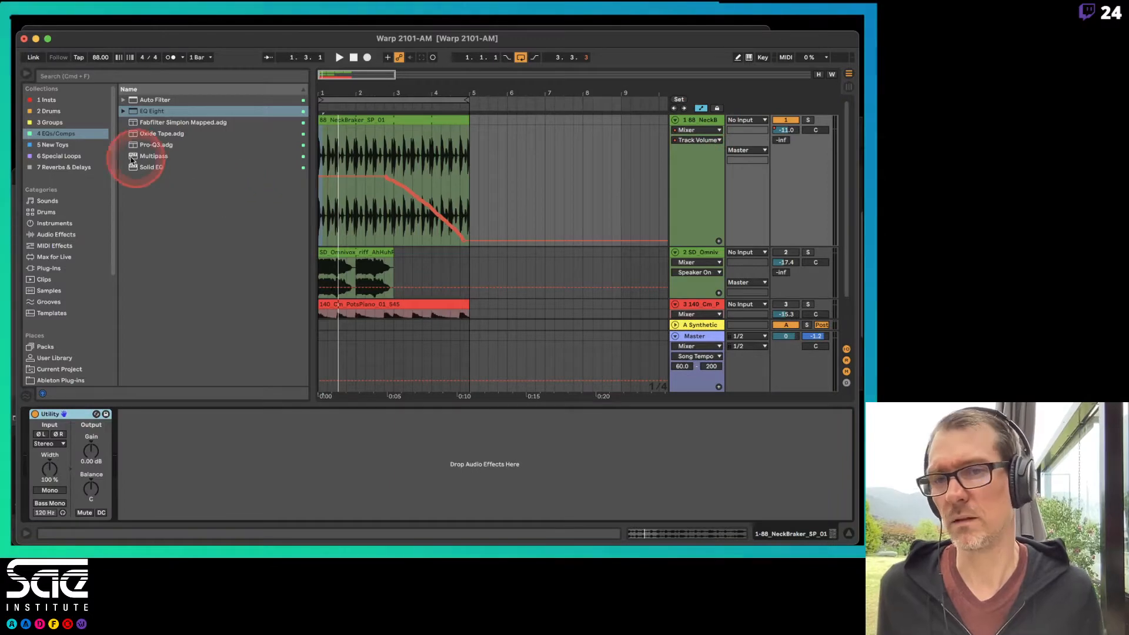
pyautogui.click(137, 101)
pyautogui.moveTo(137, 104); pyautogui.dragTo(55, 428)
# Try out the Auto Filter sweep, and record its frequency and resonance movements on the NeckBraker track across the four-bar loop
pyautogui.moveTo(172, 475); pyautogui.dragTo(123, 453)
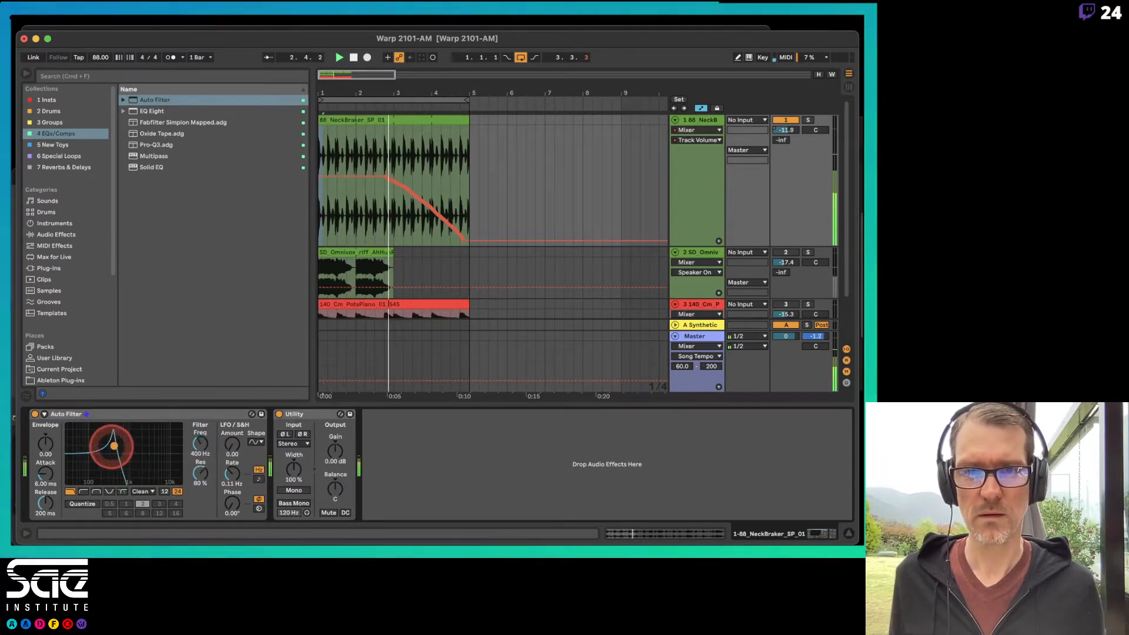
pyautogui.press('space')
pyautogui.click(368, 58)
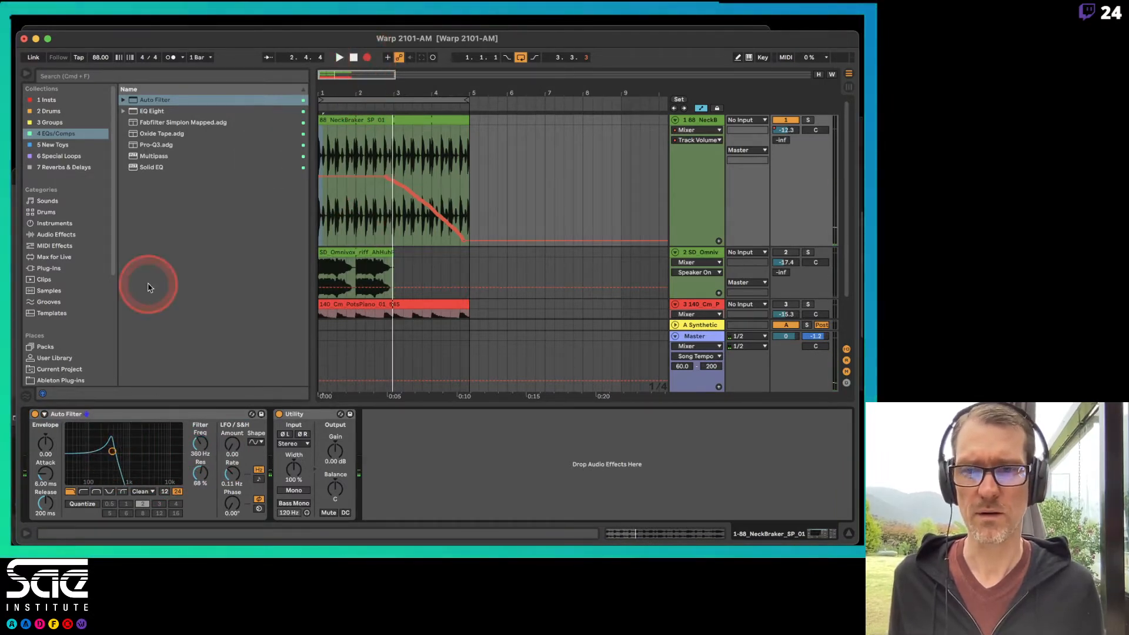
pyautogui.press('space')
pyautogui.moveTo(110, 453)
pyautogui.mouseDown()
pyautogui.moveTo(91, 454)
pyautogui.moveTo(135, 450)
pyautogui.moveTo(83, 454)
pyautogui.moveTo(146, 434)
pyautogui.moveTo(94, 453)
pyautogui.mouseUp()
pyautogui.press('F9')
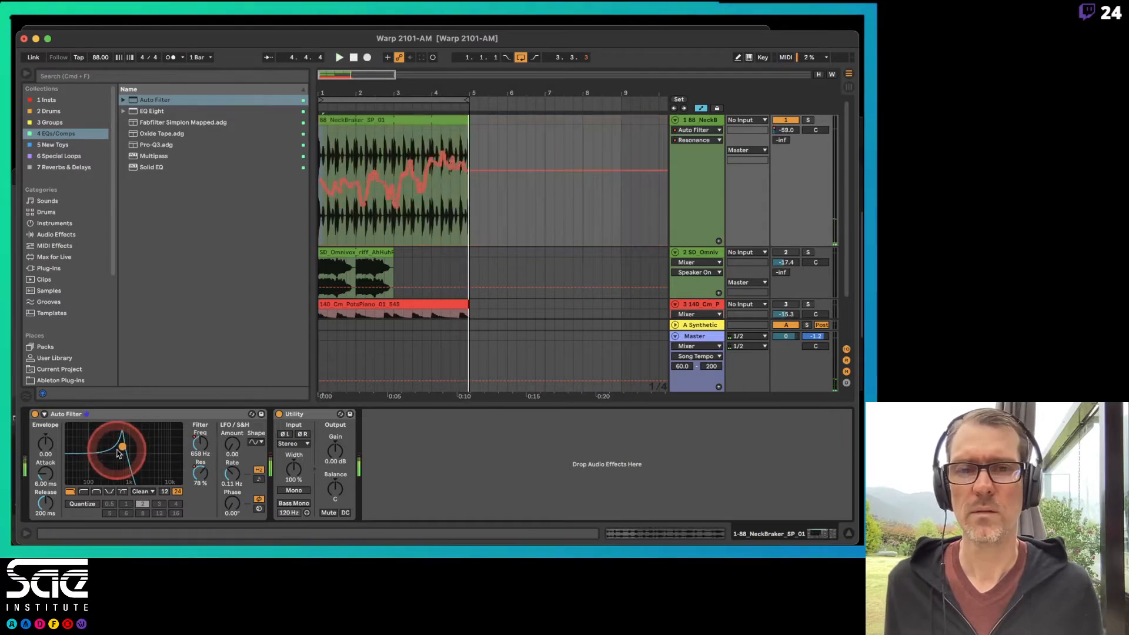
pyautogui.click(297, 399)
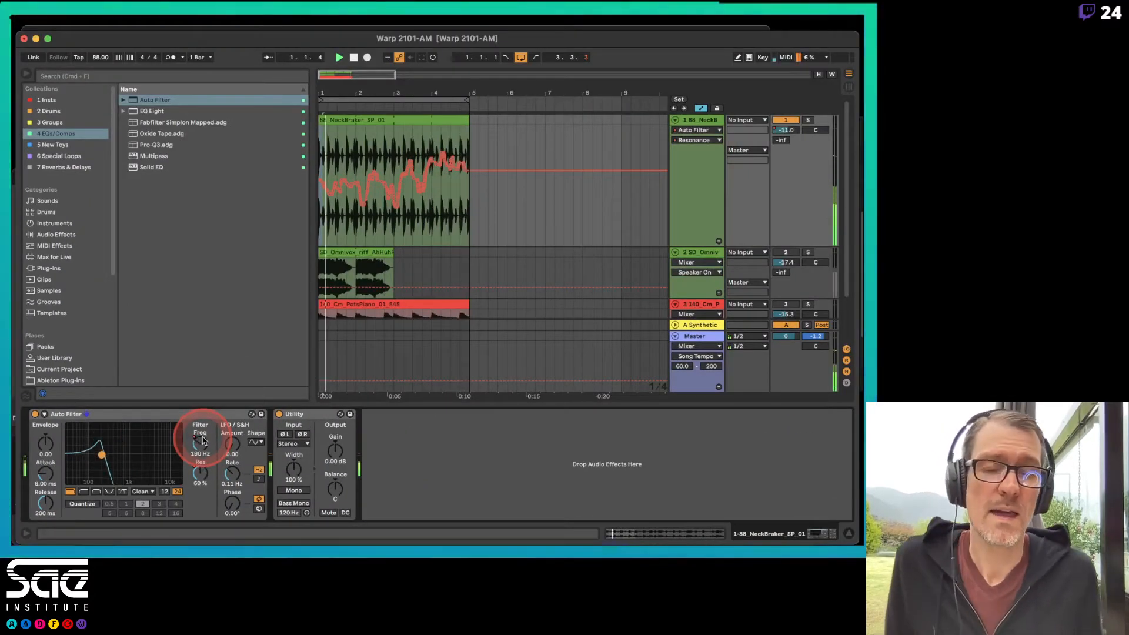
# View the NeckBraker track's Mixer volume automation, return to Auto Filter automation, and examine which of its parameters are automated
pyautogui.click(696, 273)
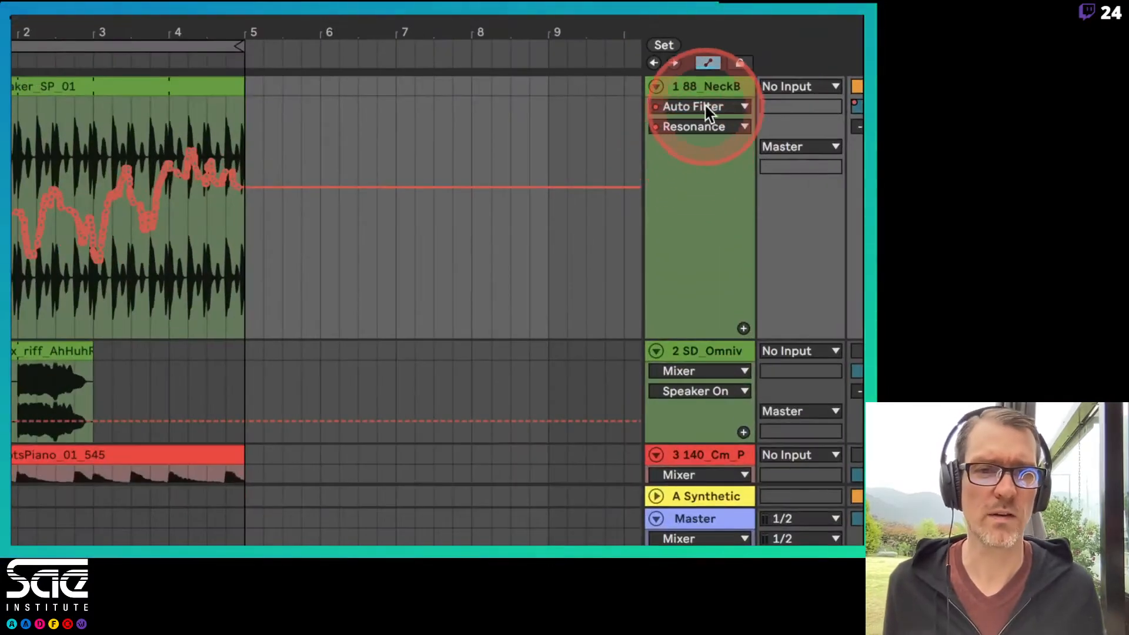
pyautogui.click(698, 129)
pyautogui.click(693, 177)
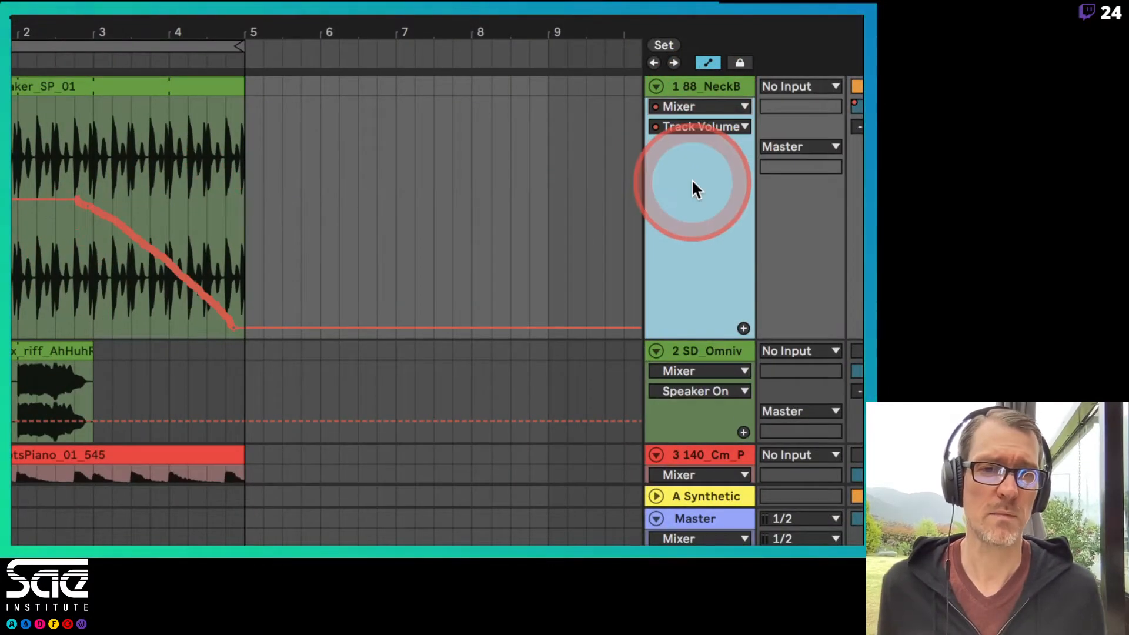
pyautogui.click(681, 104)
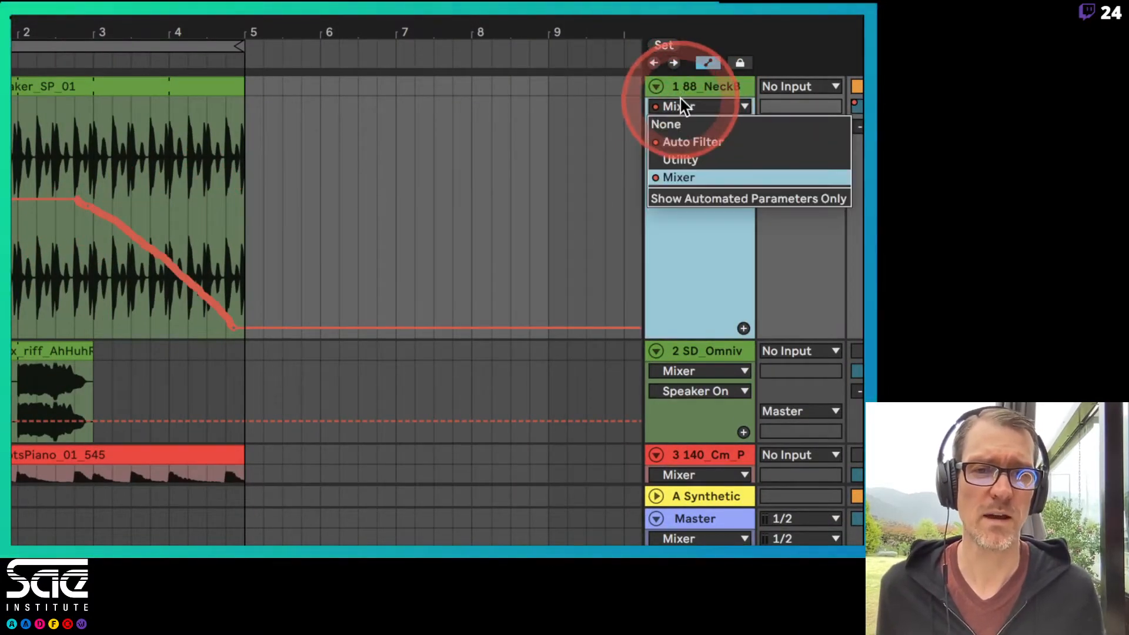
pyautogui.click(682, 143)
pyautogui.click(678, 127)
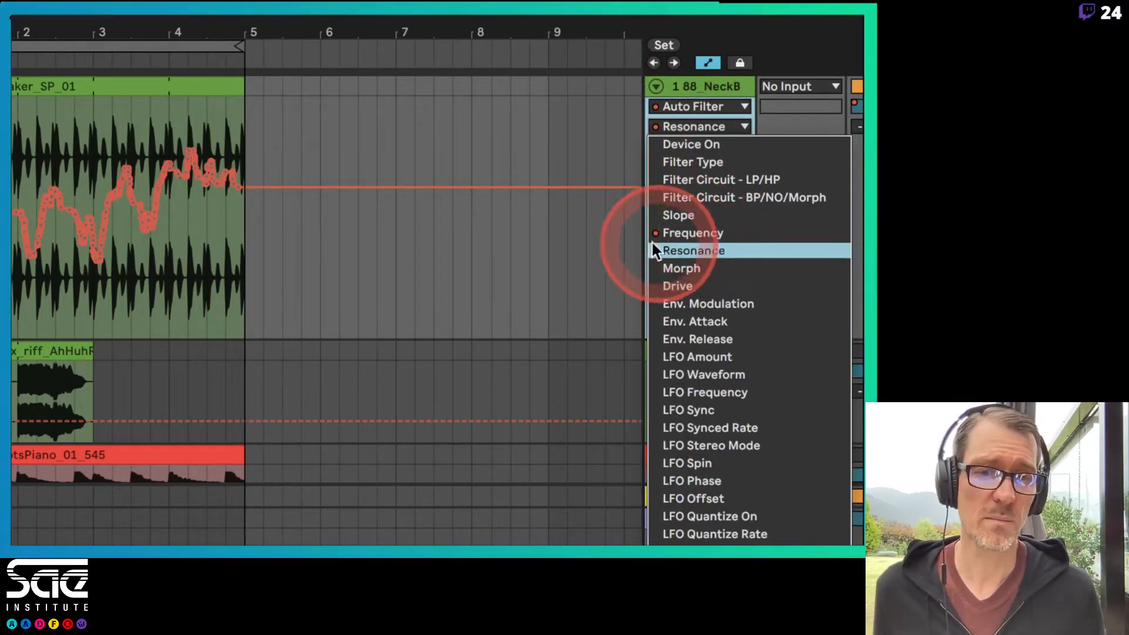
pyautogui.click(632, 201)
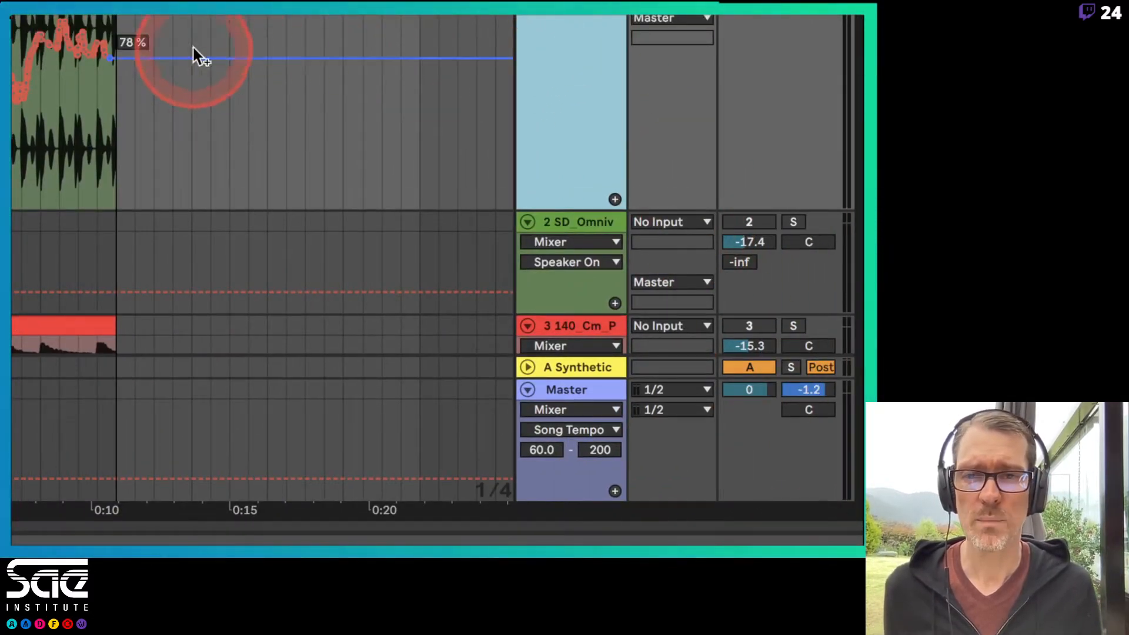
# Show Auto Filter Resonance and Auto Filter Frequency in separate automation lanes beneath the NeckBraker track
pyautogui.click(615, 200)
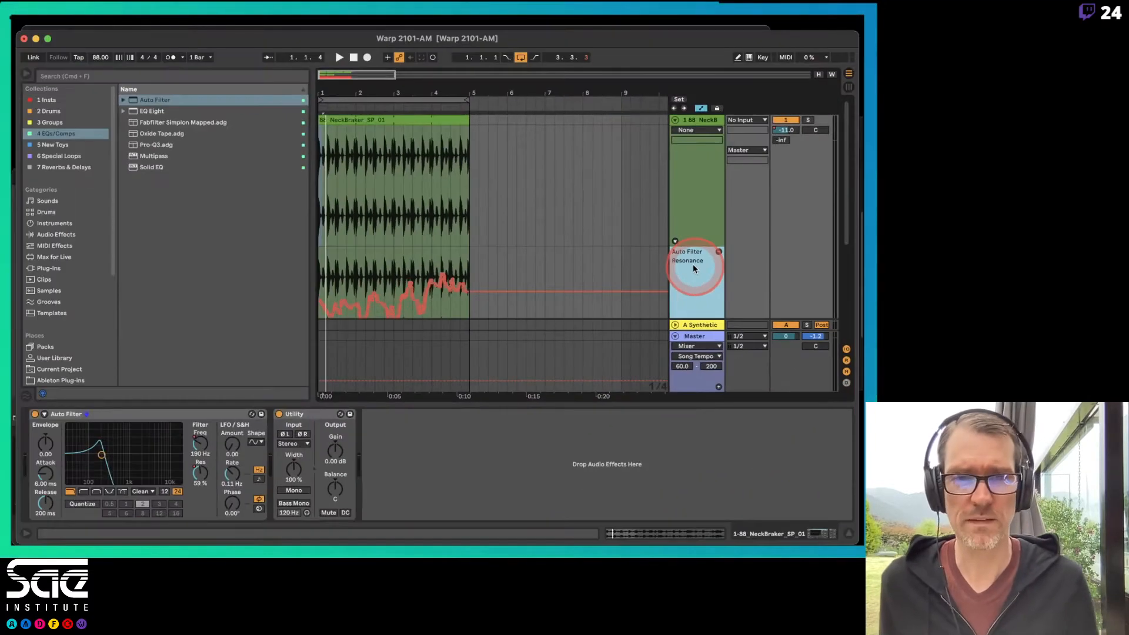
pyautogui.click(711, 130)
pyautogui.click(706, 116)
pyautogui.click(706, 140)
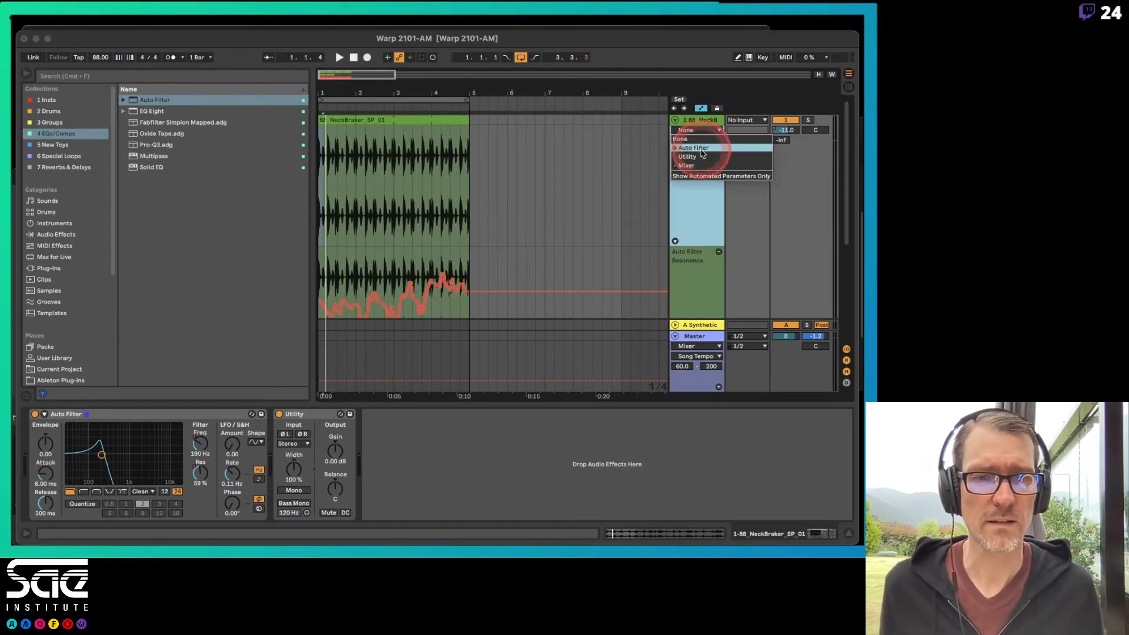
pyautogui.click(701, 154)
pyautogui.click(694, 140)
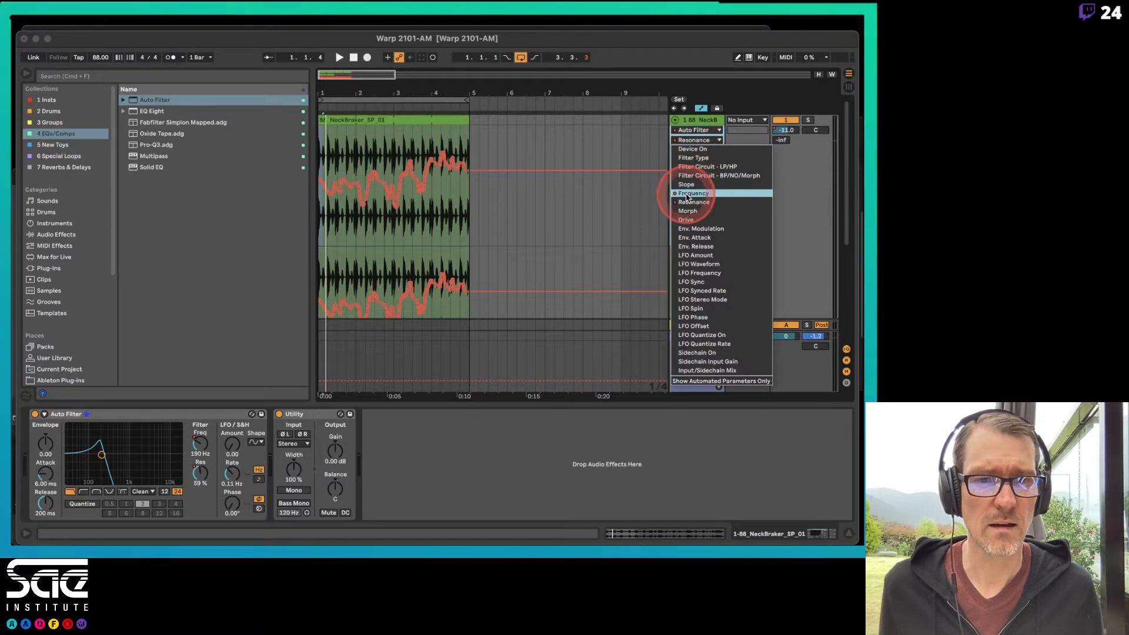
pyautogui.click(686, 198)
pyautogui.click(717, 241)
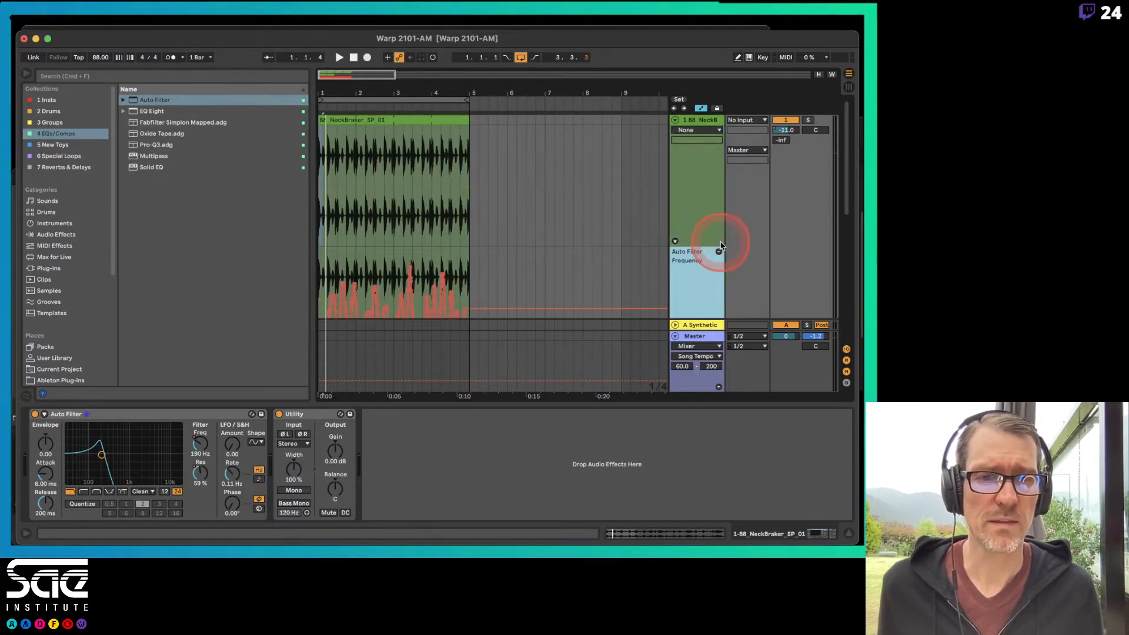
pyautogui.click(716, 251)
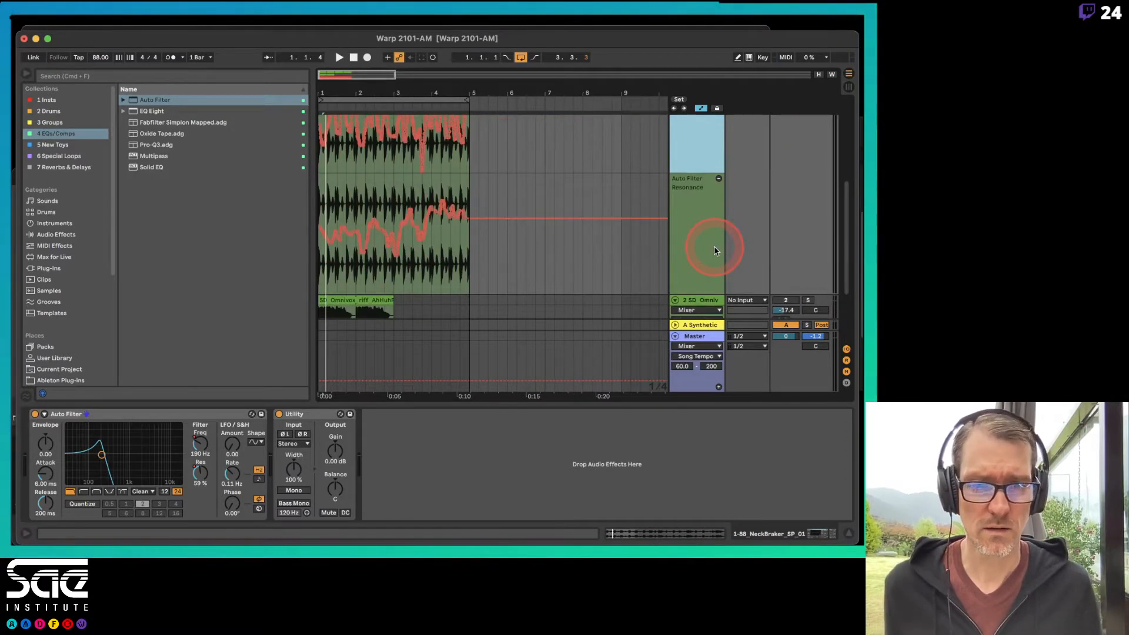
# Hide the device view and the browser, and fit the tracks to the enlarged arrangement height
pyautogui.press('super+alt+l')
pyautogui.press('super+alt+b')
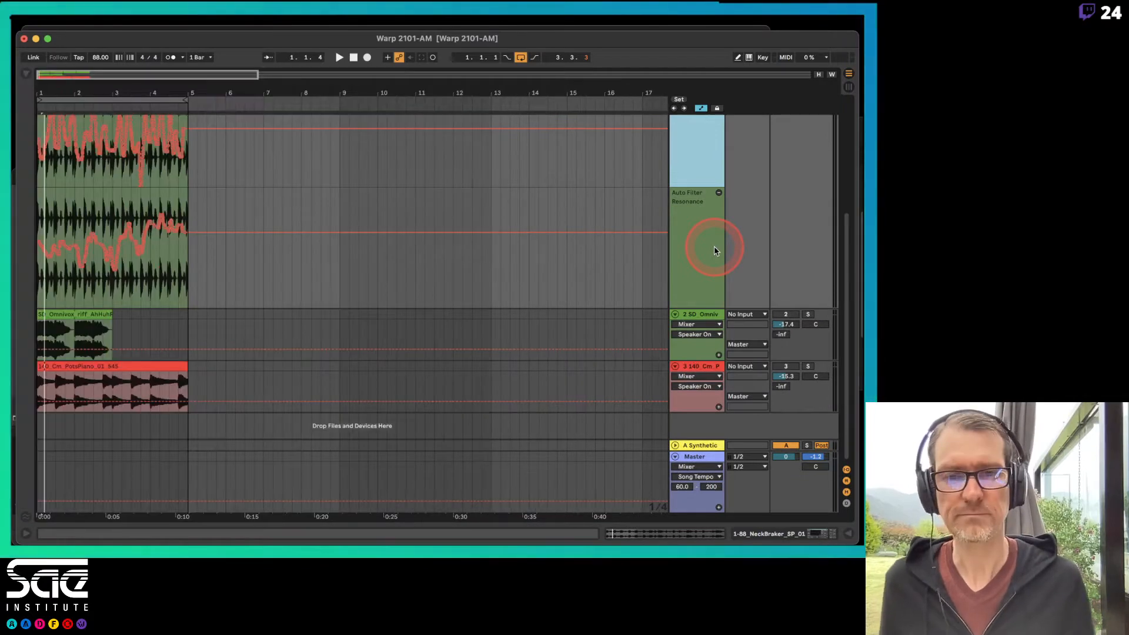
pyautogui.press('h')
# Reduce the height of the Frequency and Resonance automation lanes and of the main NeckBraker track
pyautogui.scroll(1, 712, 244)
pyautogui.keyDown('shift'); pyautogui.click(695, 373); pyautogui.keyUp('shift')
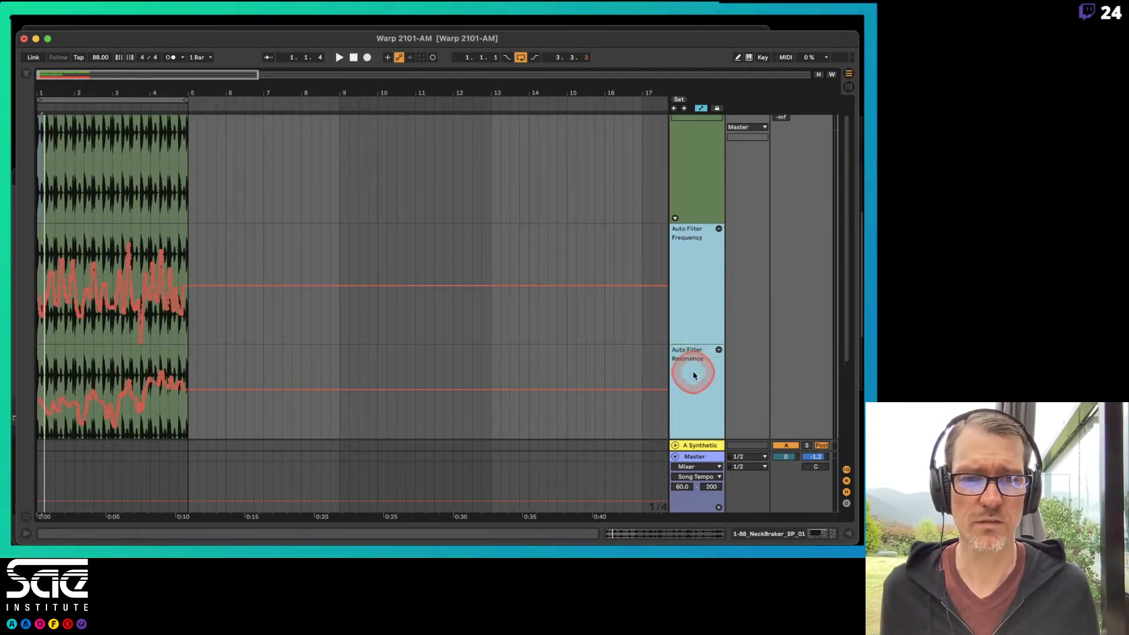
pyautogui.press('h')
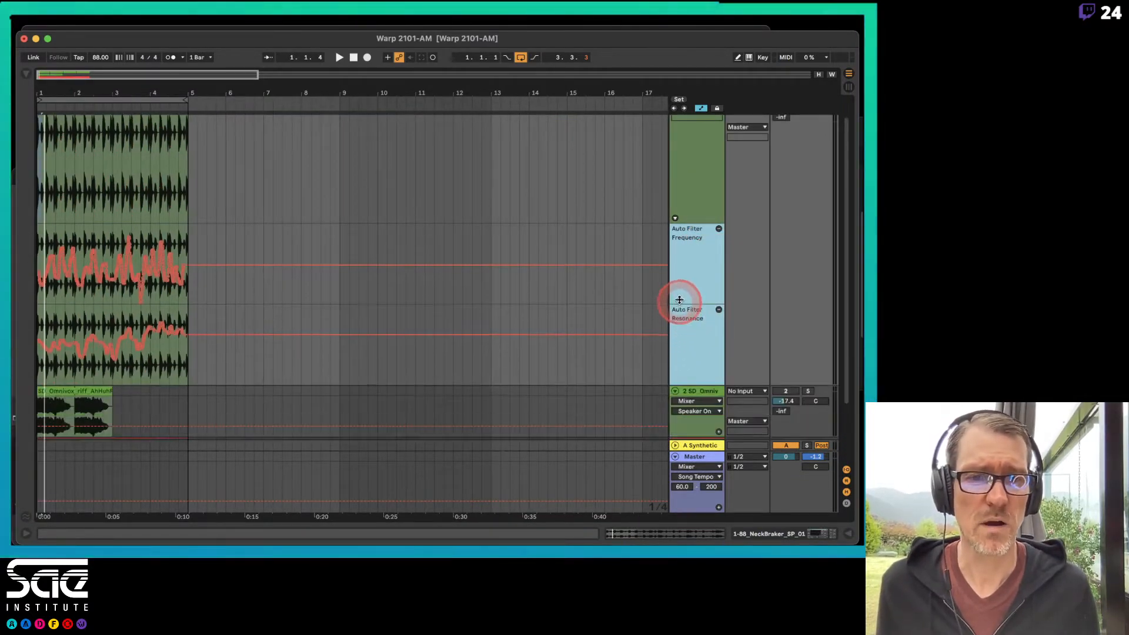
pyautogui.click(678, 215)
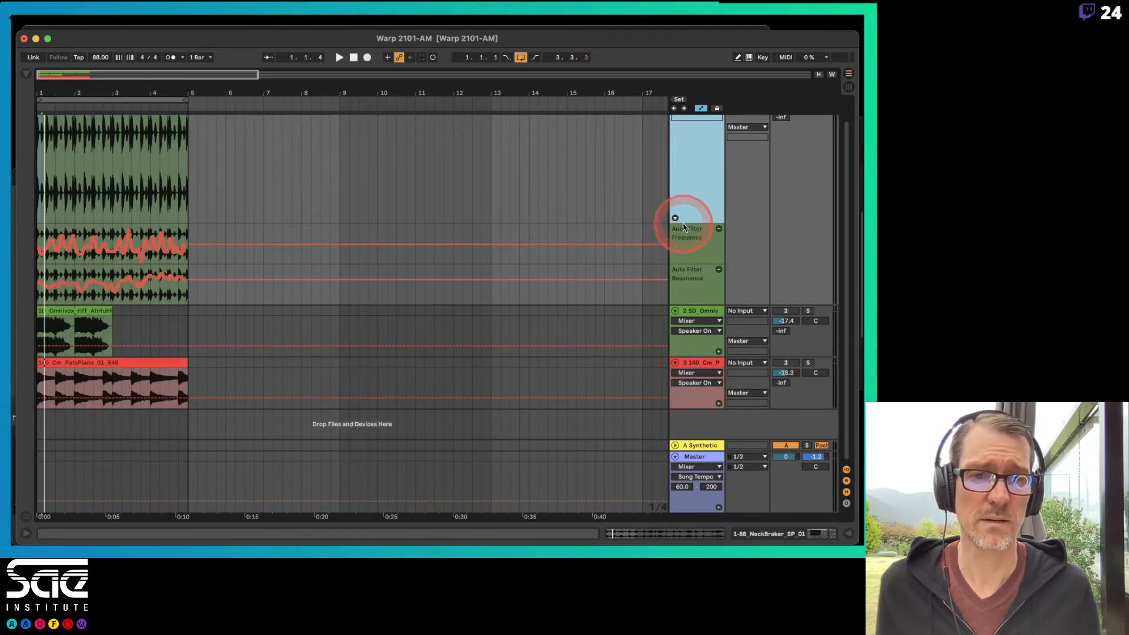
pyautogui.click(684, 227)
pyautogui.moveTo(685, 224); pyautogui.dragTo(680, 130)
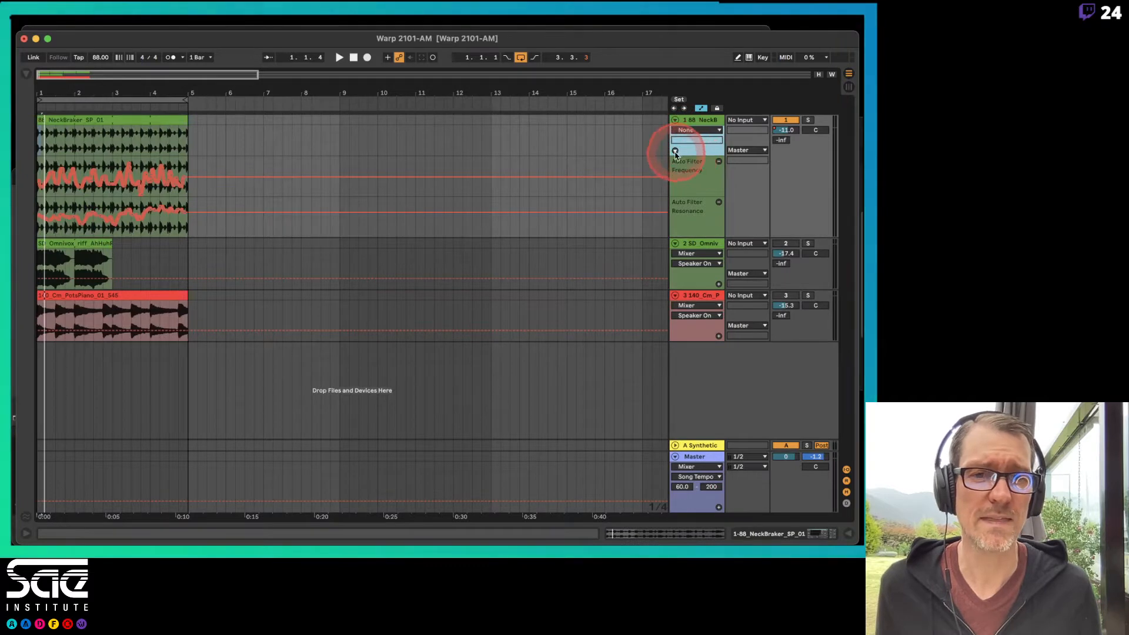
# Fold and unfold the NeckBraker track's automation lanes, and toggle Automation Mode, ending with all automation hidden
pyautogui.click(674, 151)
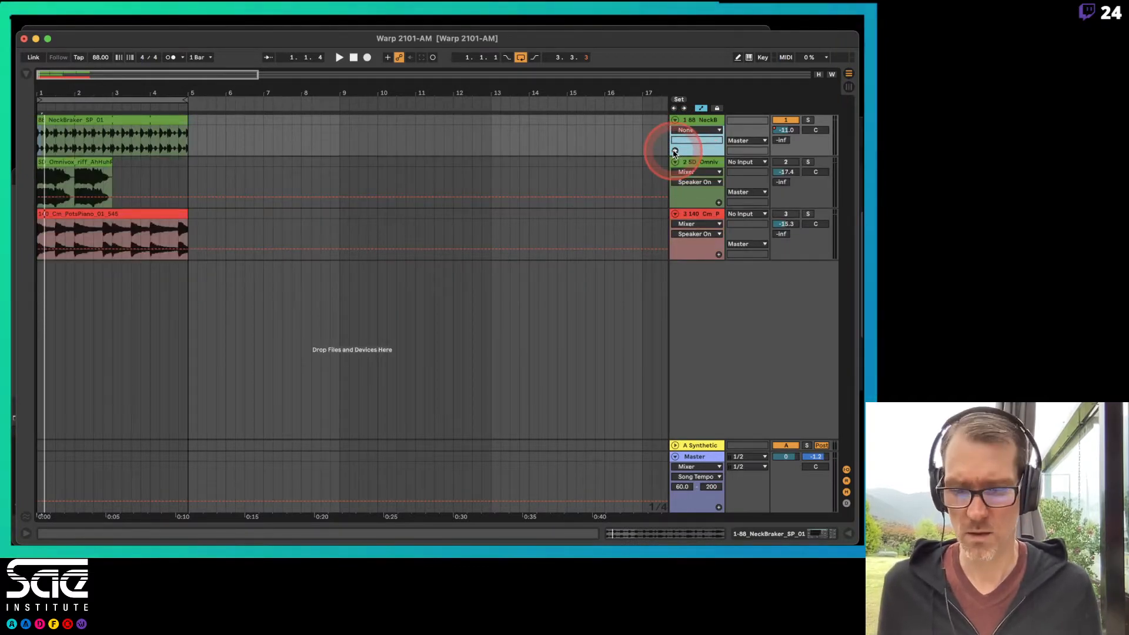
pyautogui.click(674, 152)
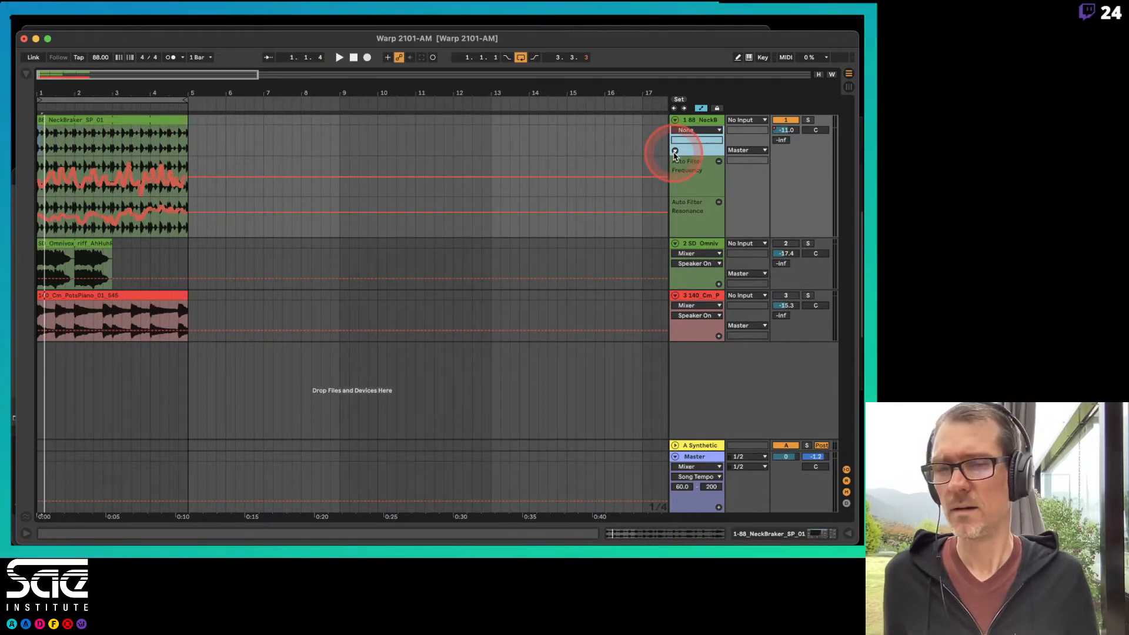
pyautogui.click(675, 152)
pyautogui.click(674, 152)
pyautogui.click(674, 151)
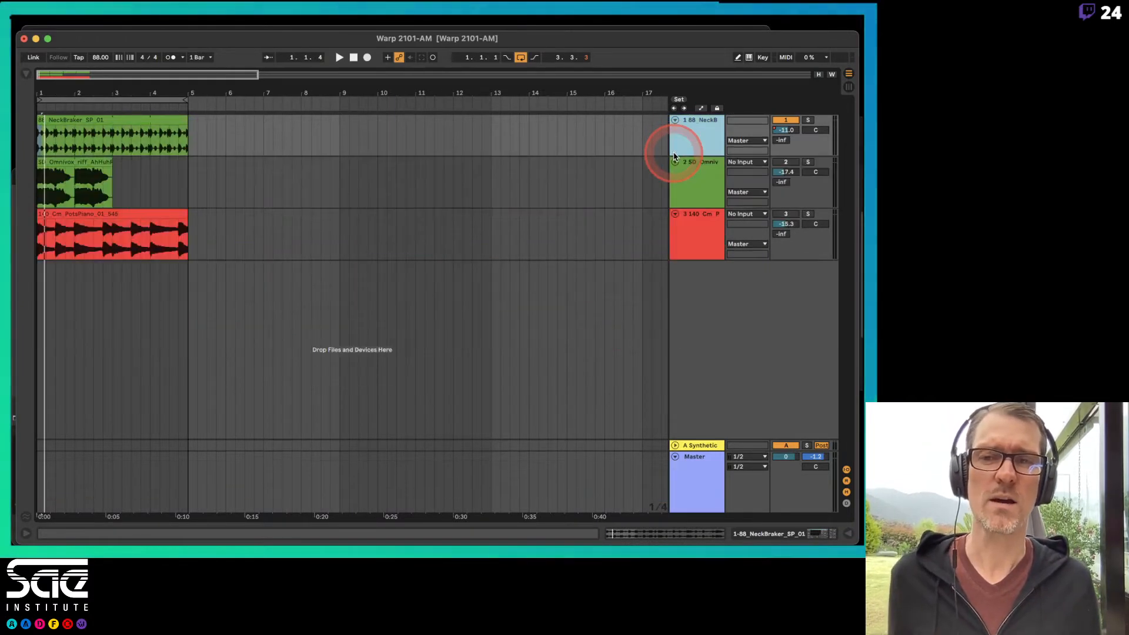
pyautogui.click(674, 152)
pyautogui.click(674, 152)
pyautogui.click(674, 151)
pyautogui.click(674, 152)
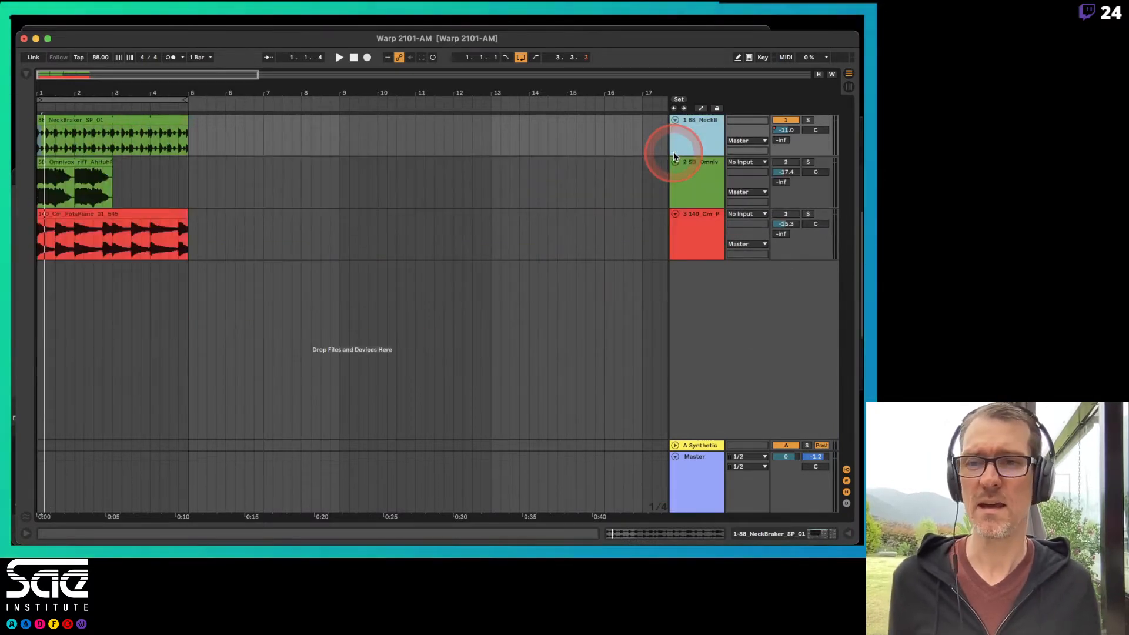
pyautogui.click(674, 152)
pyautogui.click(675, 151)
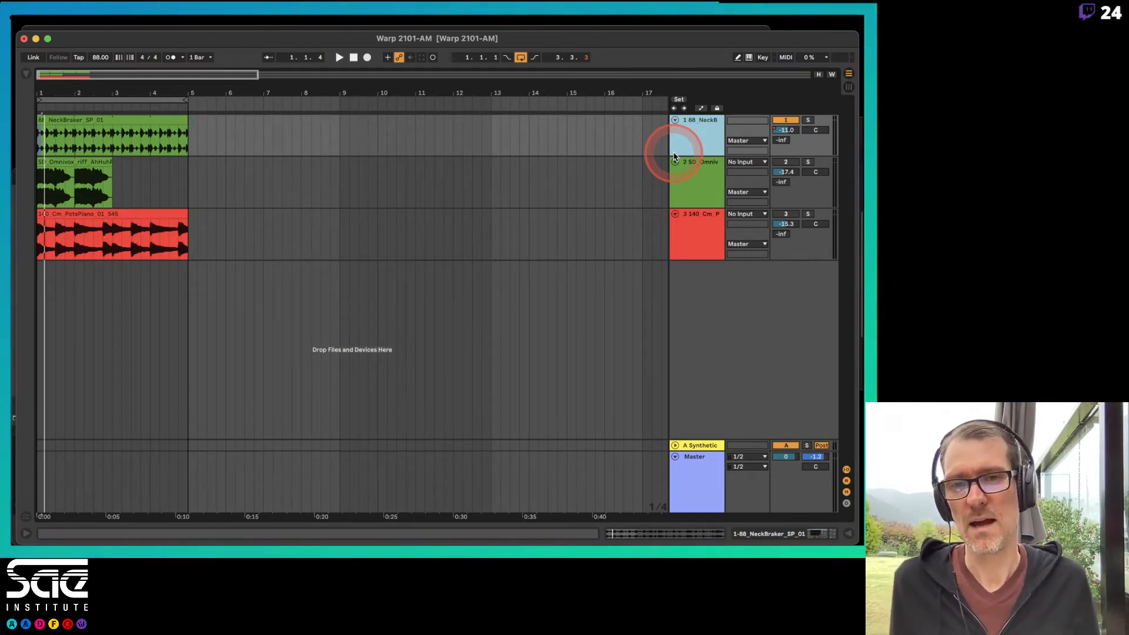
# Bring the arrangement's automation lanes back, and switch Automation Mode on and off several times, ending with it off
pyautogui.keyDown('alt'); pyautogui.click(674, 160); pyautogui.keyUp('alt')
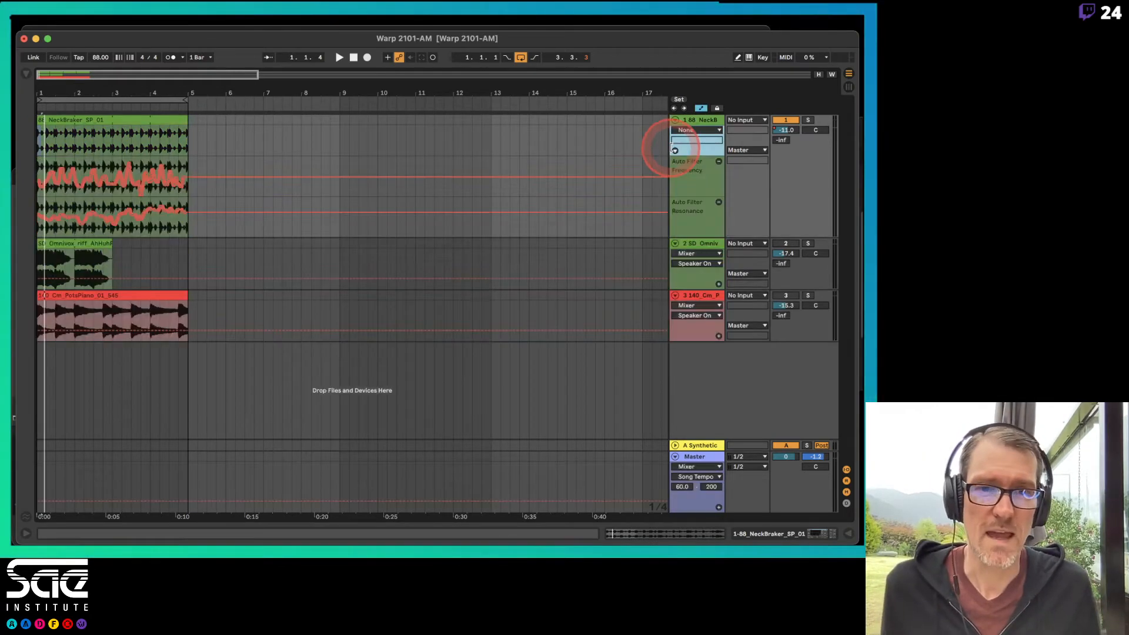
pyautogui.keyDown('alt'); pyautogui.click(671, 147); pyautogui.keyUp('alt')
pyautogui.press('a')
pyautogui.press('a')
pyautogui.press('a')
pyautogui.press('a')
pyautogui.press('a')
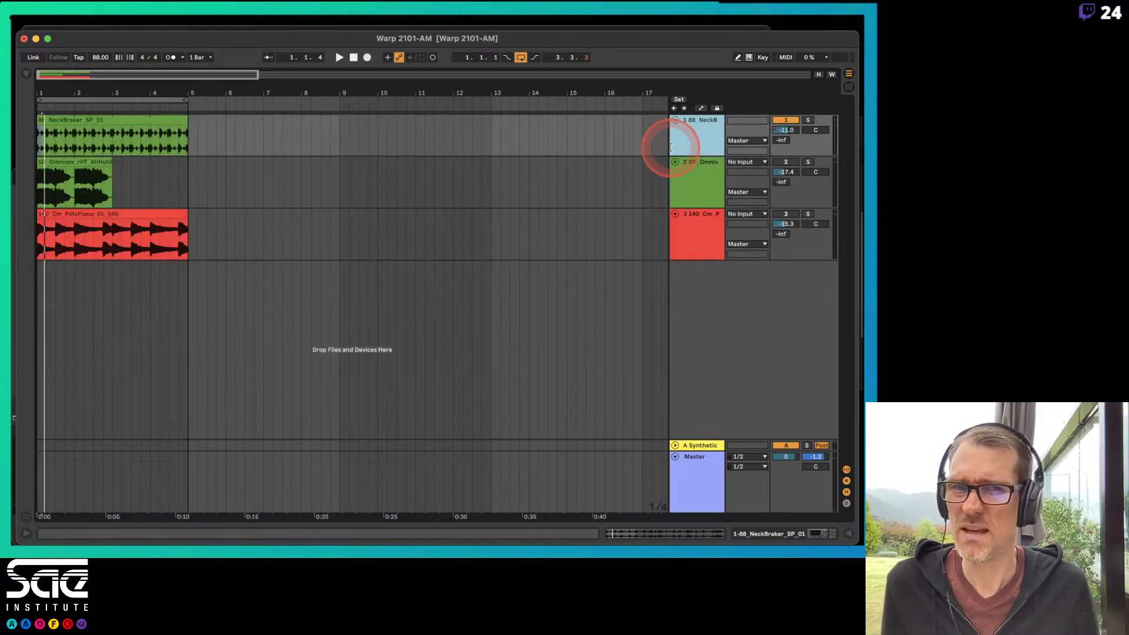
pyautogui.press('a')
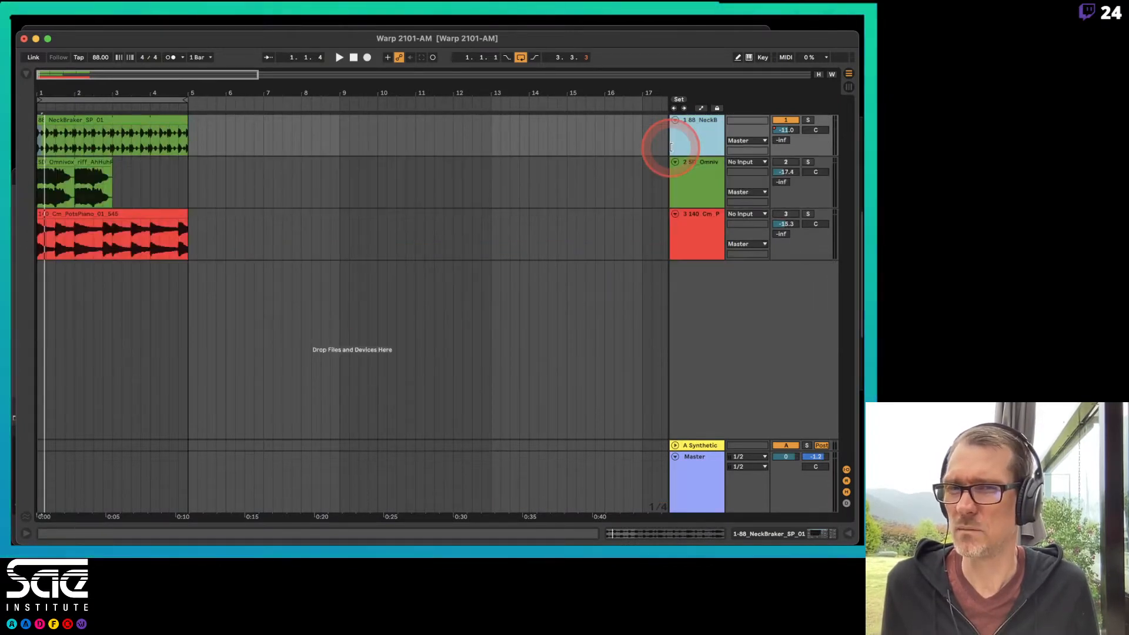
pyautogui.press('a')
pyautogui.press('a')
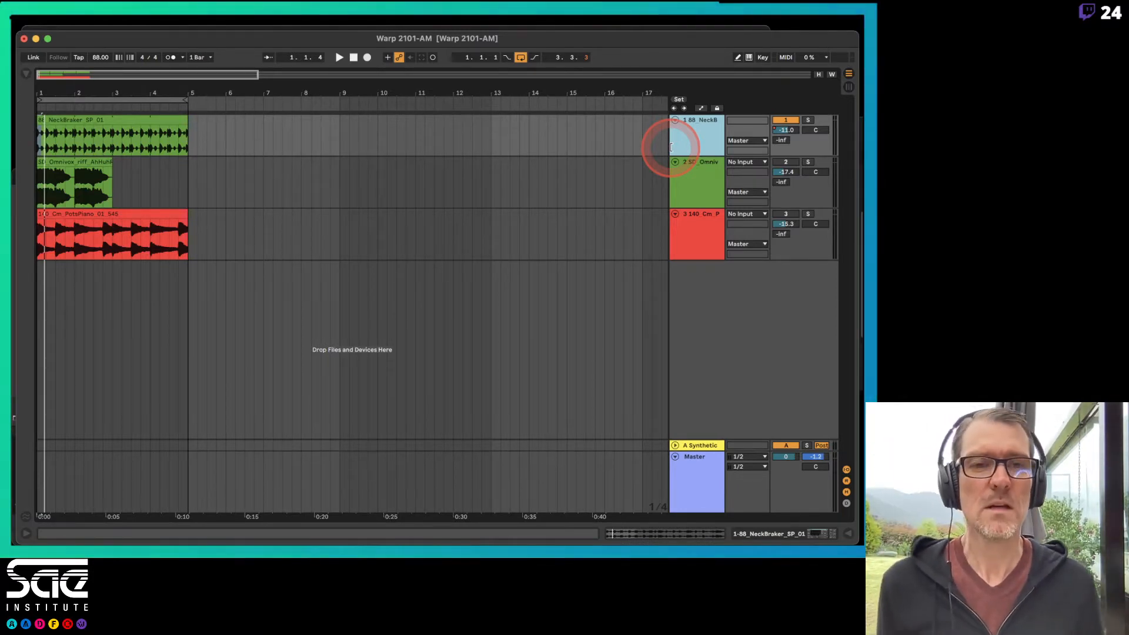
# Toggle Automation Mode for the whole arrangement, ending with the automation lanes of all tracks shown
pyautogui.click(702, 108)
pyautogui.click(702, 110)
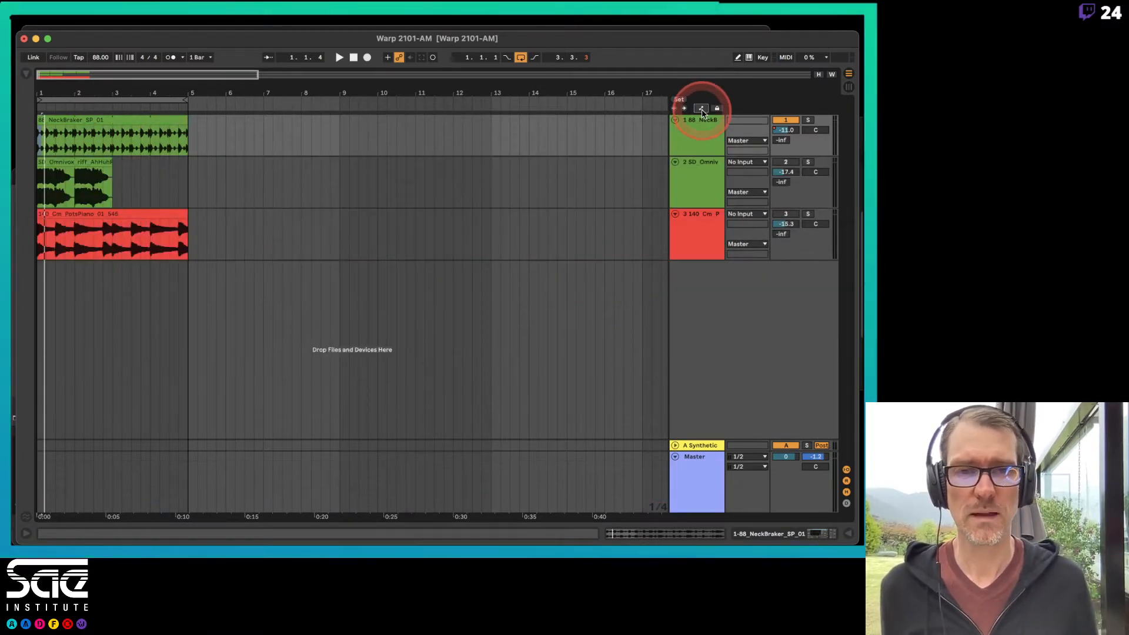
pyautogui.click(702, 109)
pyautogui.click(702, 110)
pyautogui.click(701, 109)
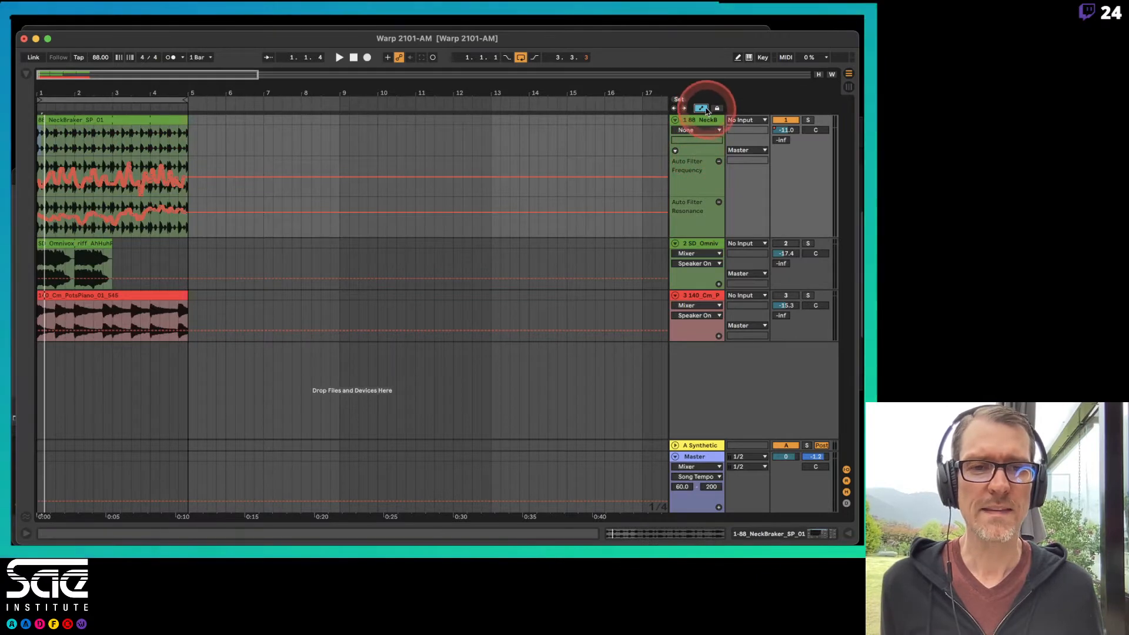
pyautogui.click(702, 109)
pyautogui.click(702, 109)
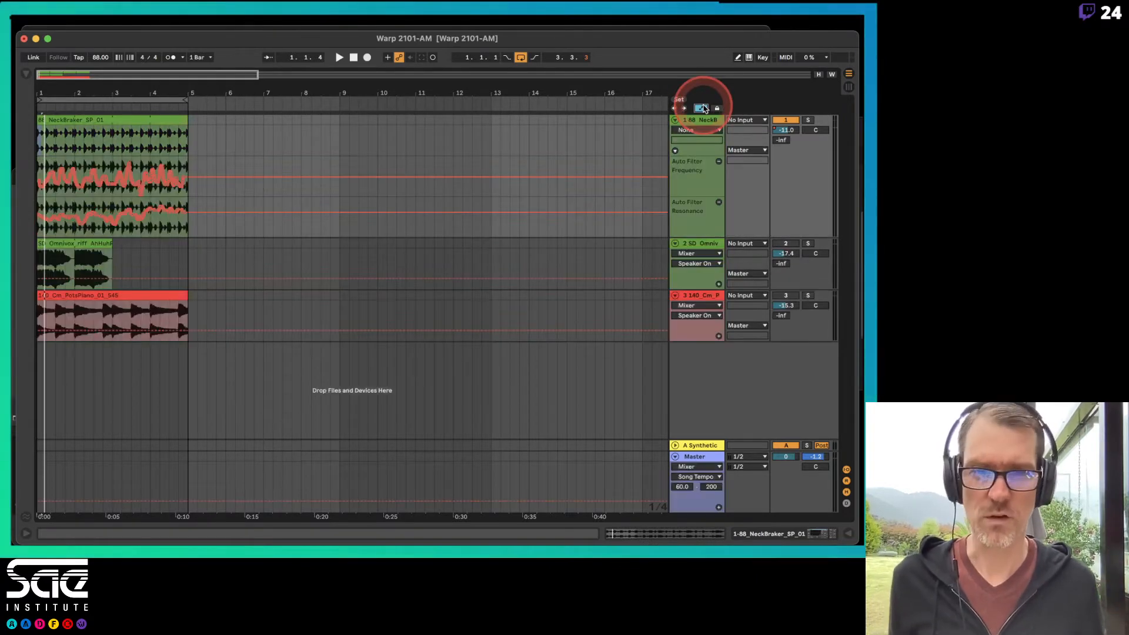
pyautogui.click(304, 196)
pyautogui.click(335, 214)
pyautogui.click(198, 203)
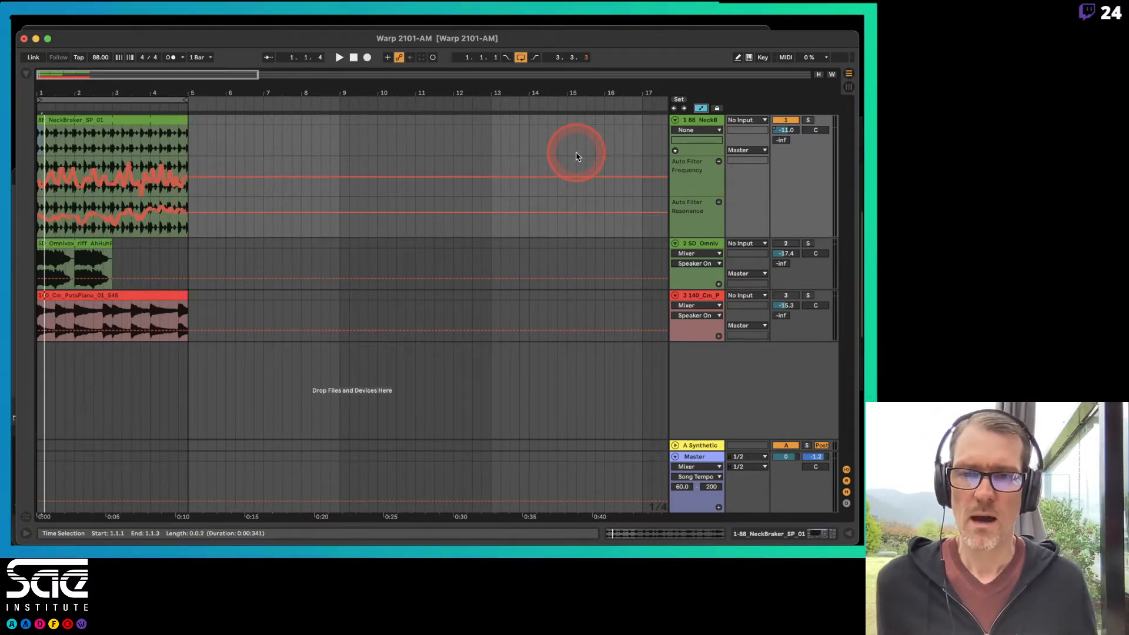
# Try removing the automation of the Auto Filter's Frequency and Resonance and of the NeckBraker track's volume from the Session View
pyautogui.press('Tab')
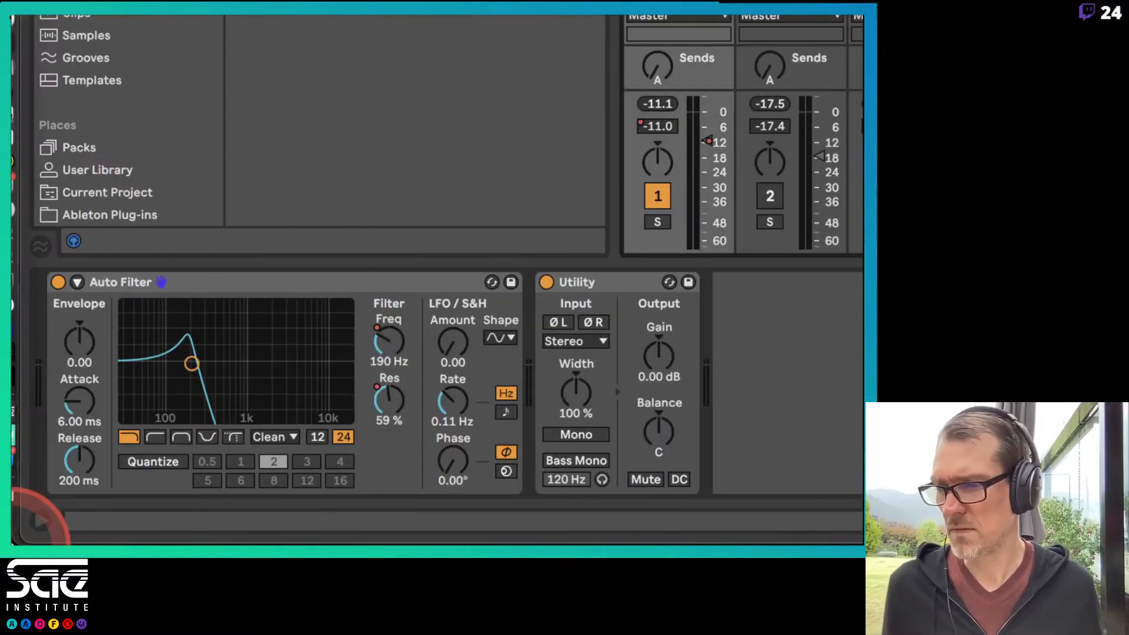
pyautogui.click(397, 330)
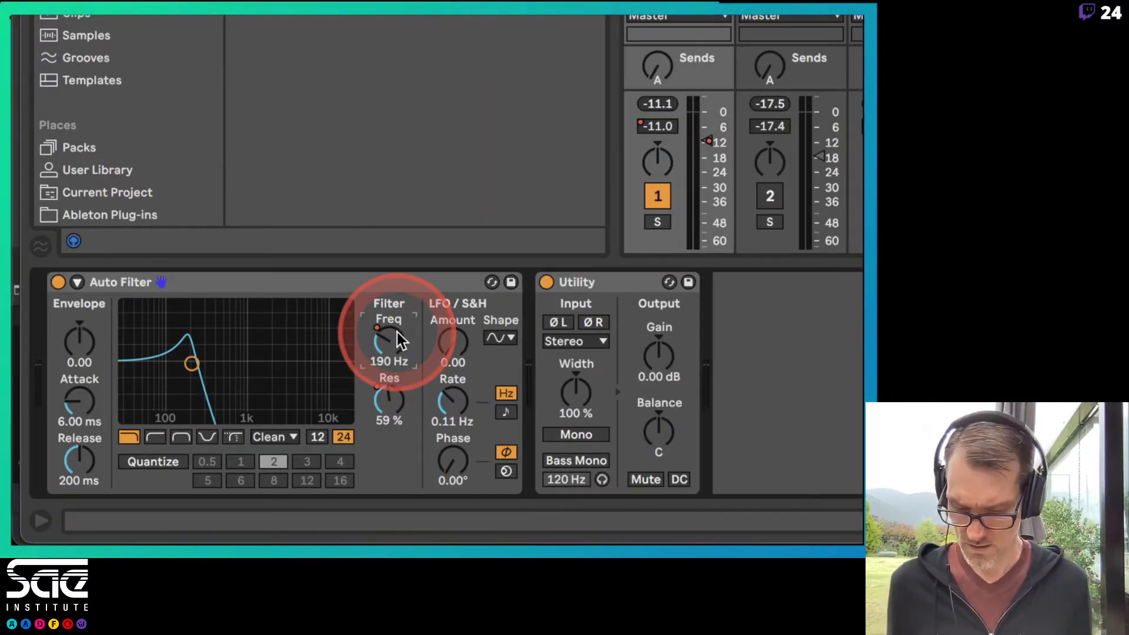
pyautogui.moveTo(397, 333); pyautogui.dragTo(397, 311)
pyautogui.click(387, 389)
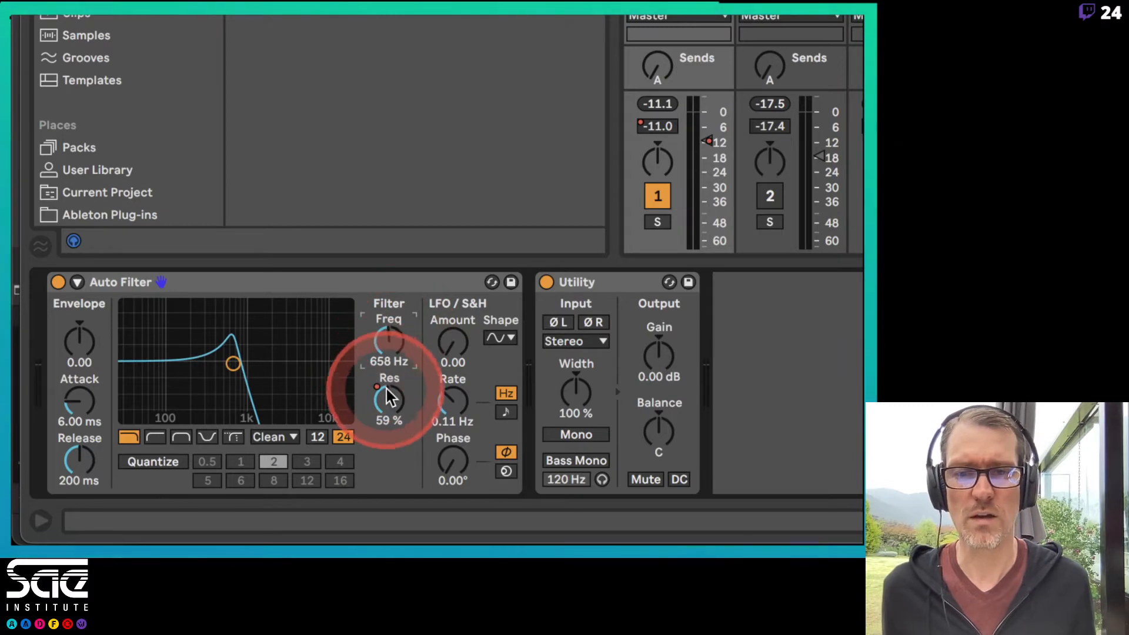
pyautogui.moveTo(386, 390); pyautogui.dragTo(387, 390)
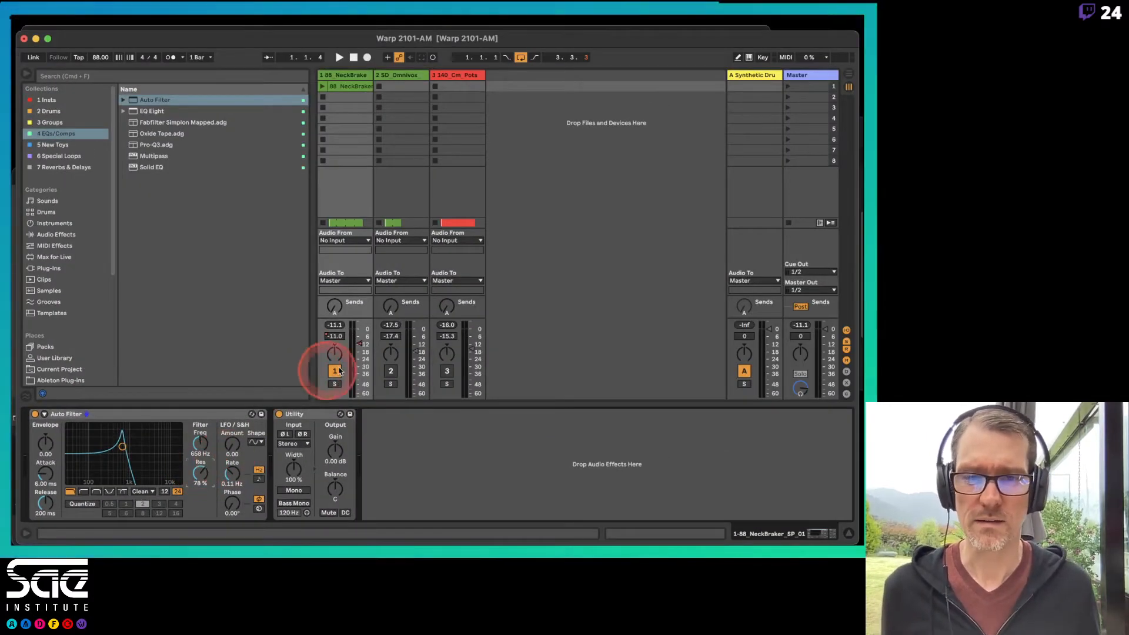
pyautogui.click(361, 347)
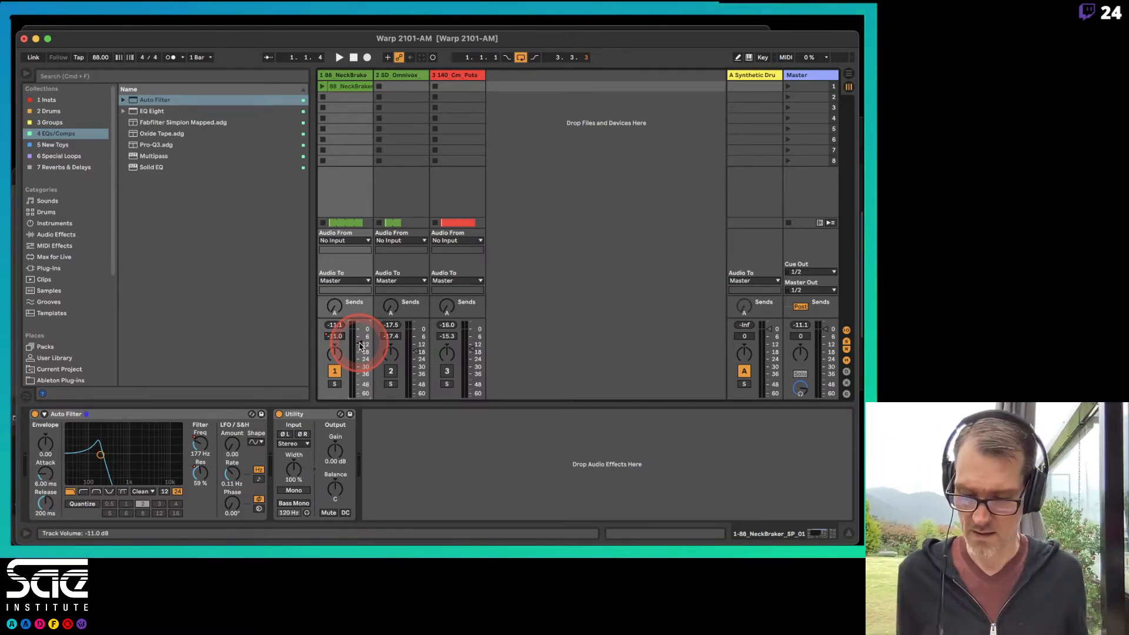
# Switch to the 31 Ableton Automation.pdf notes, go to page 7, Automation: Live vs Pro Tools, and delete the check mark below the text
pyautogui.press('super+Tab')
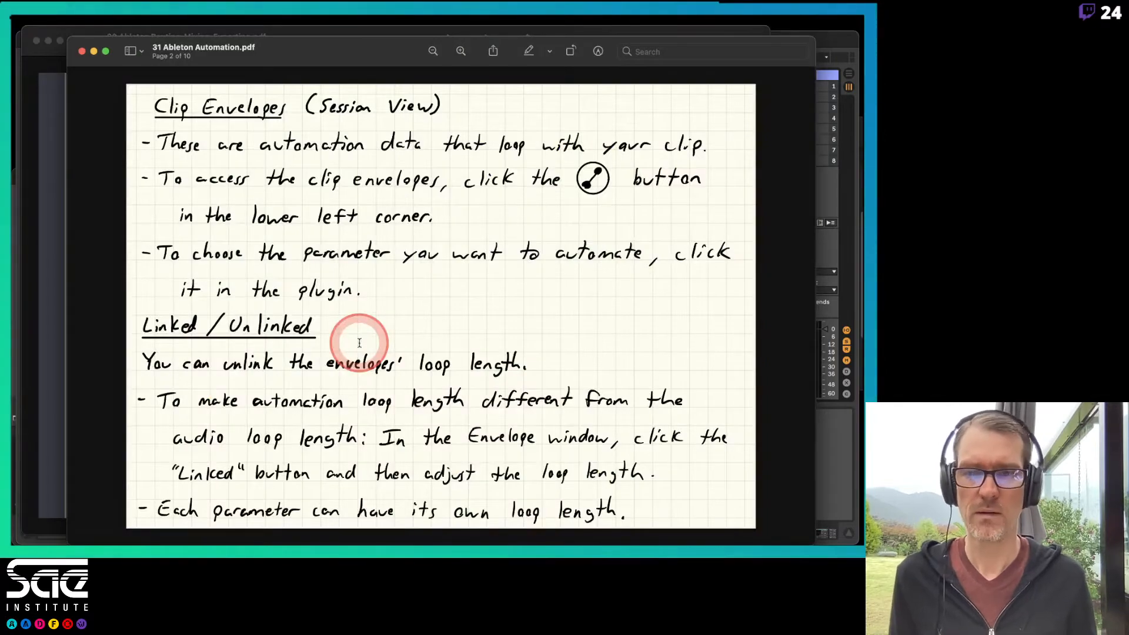
pyautogui.press('Down')
pyautogui.press('Down')
pyautogui.press('Down')
pyautogui.press('Down')
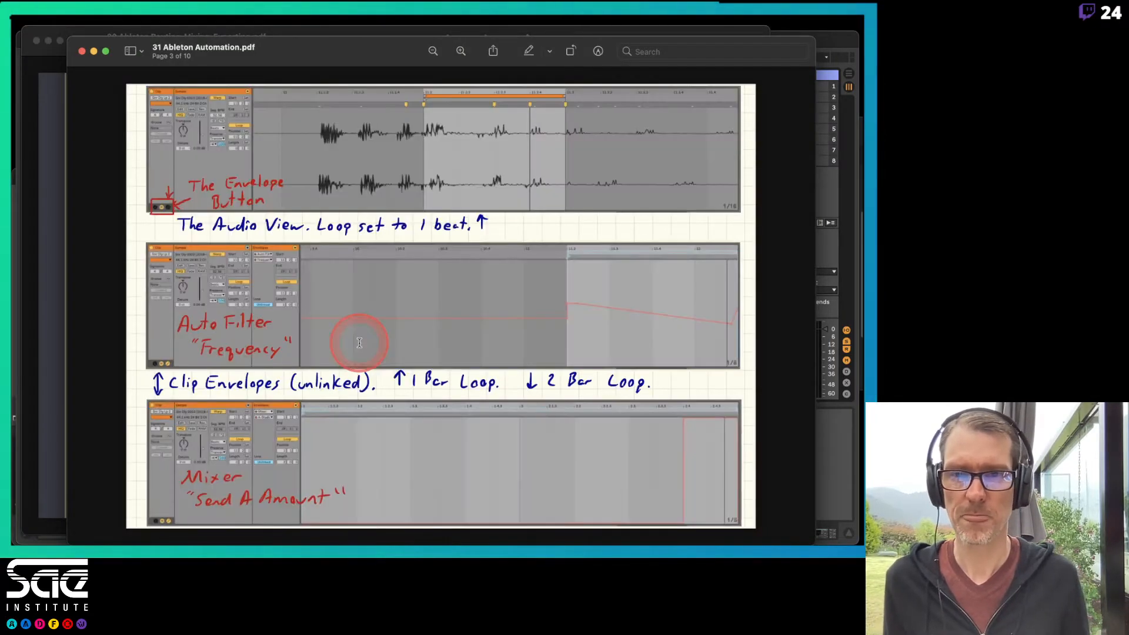
pyautogui.press('Up')
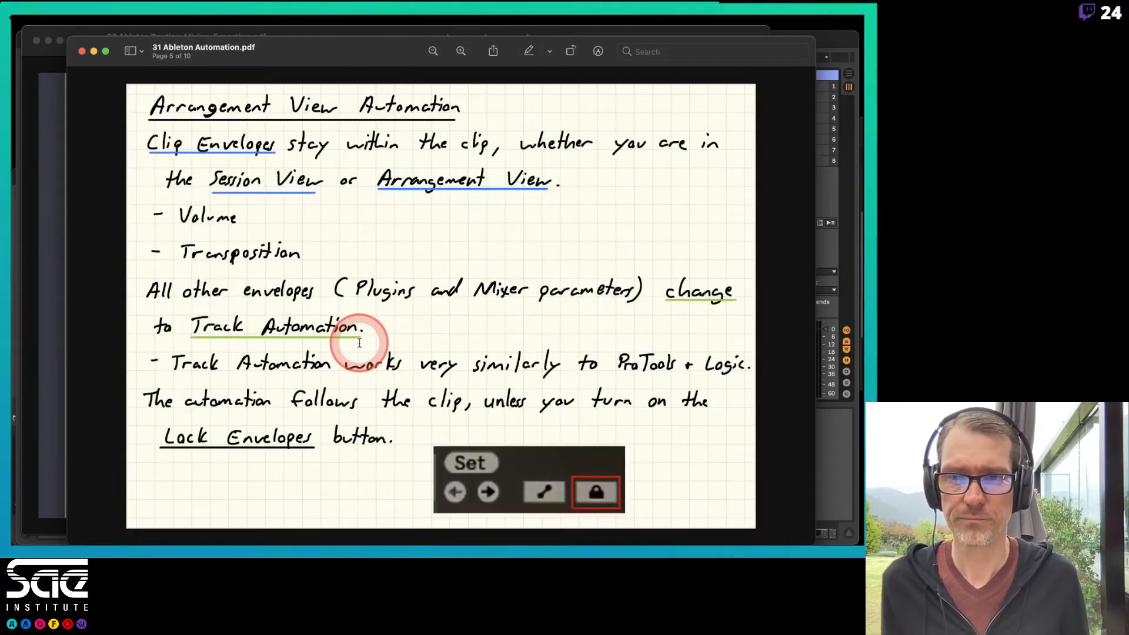
pyautogui.press('Down')
pyautogui.press('Down')
pyautogui.press('Down')
pyautogui.press('Up')
pyautogui.press('Up')
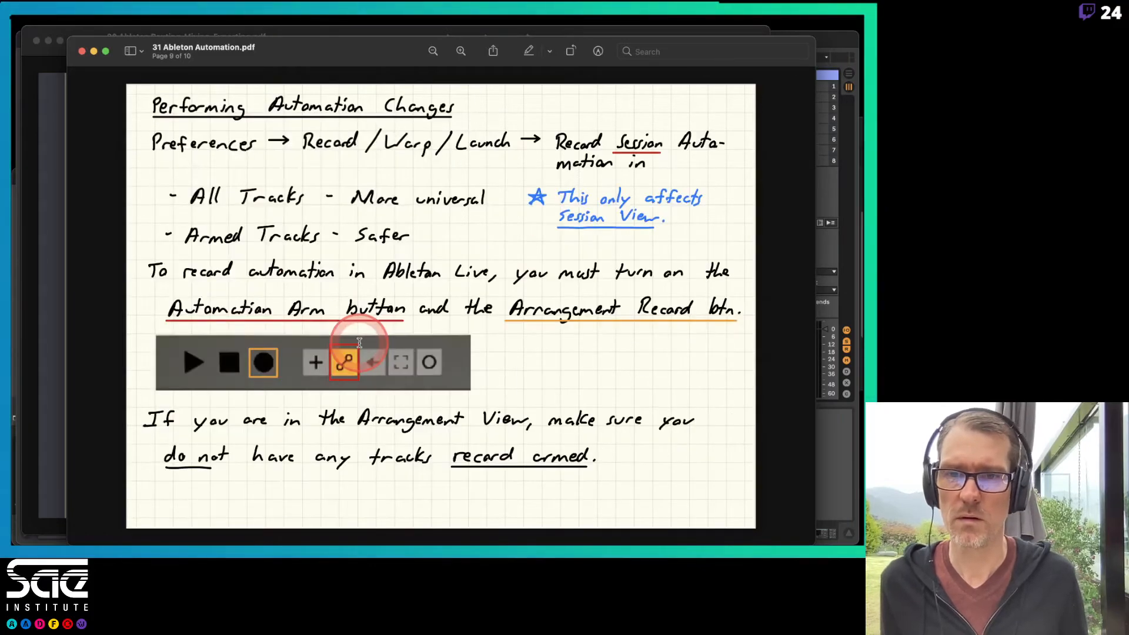
pyautogui.press('Down')
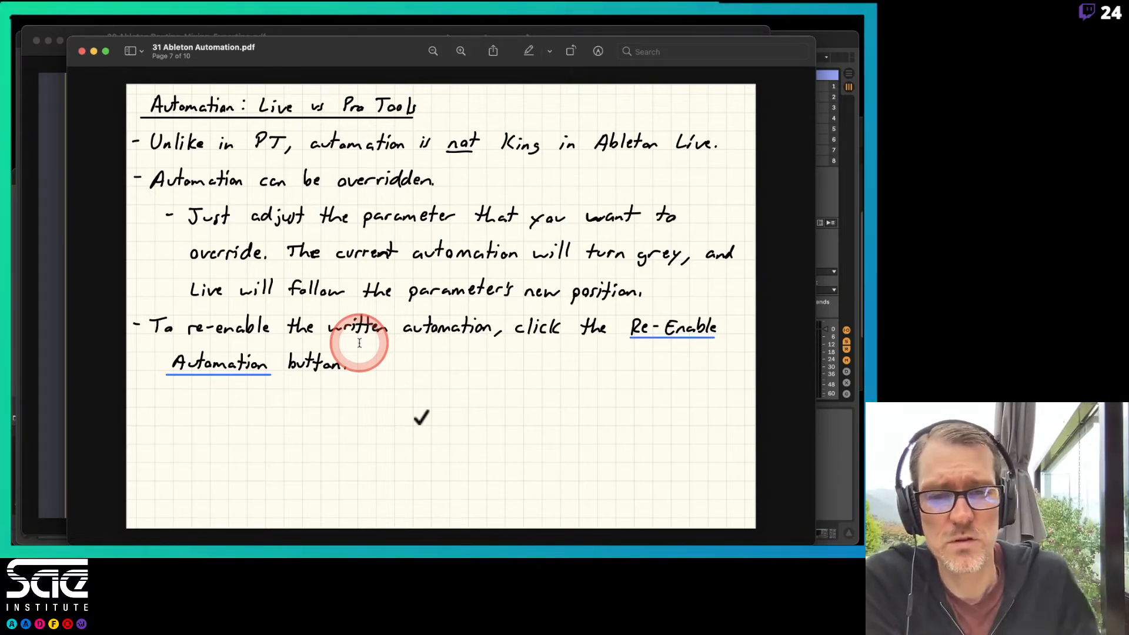
pyautogui.click(419, 416)
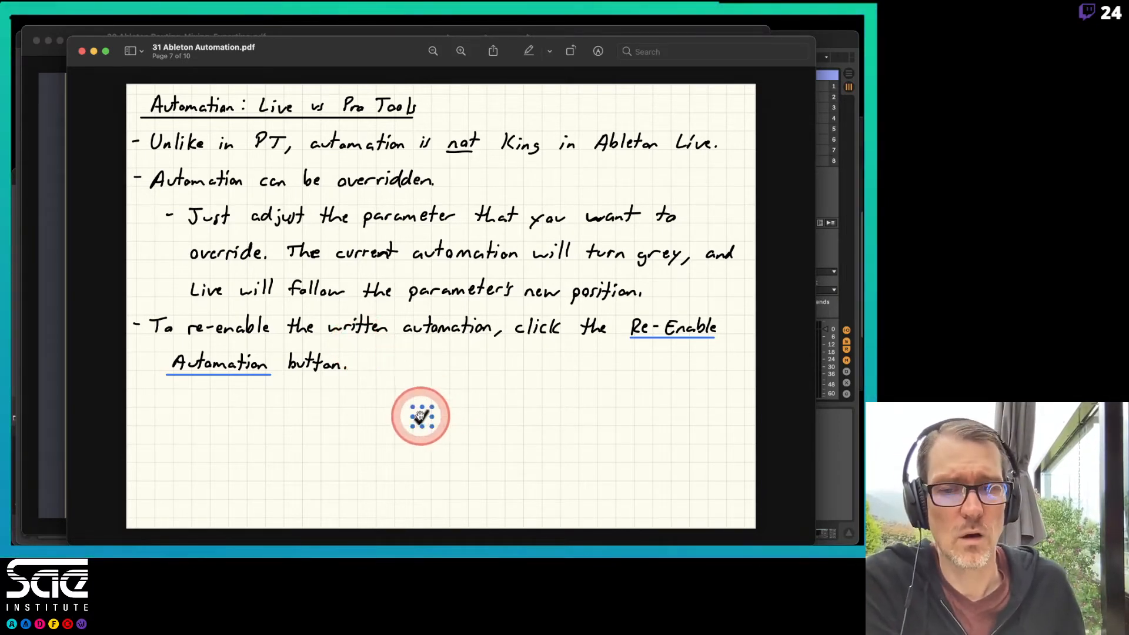
pyautogui.press('Delete')
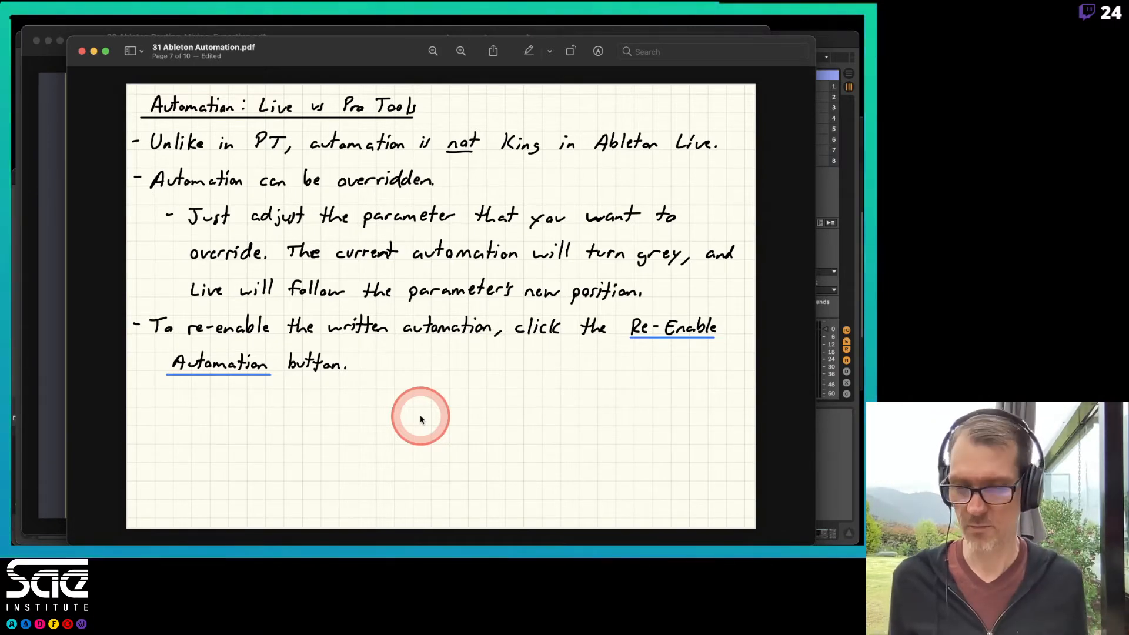
# Switch back to Ableton Live, play the song in Arrangement View with the timeline enlarged, and show the NeckBraker track's devices
pyautogui.press('super+Tab')
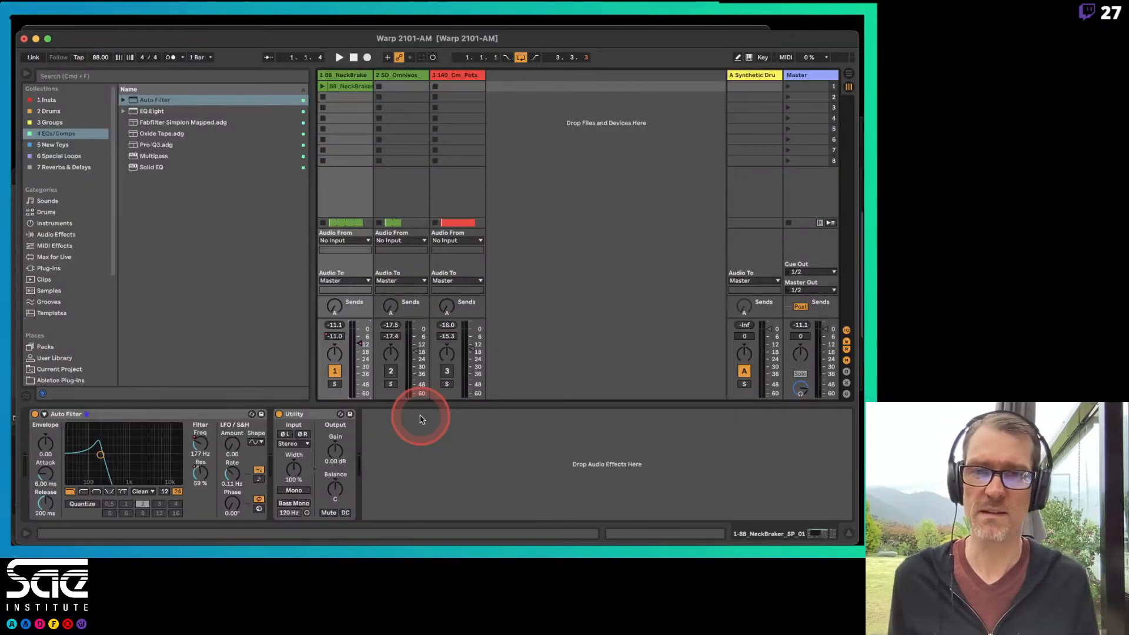
pyautogui.press('space')
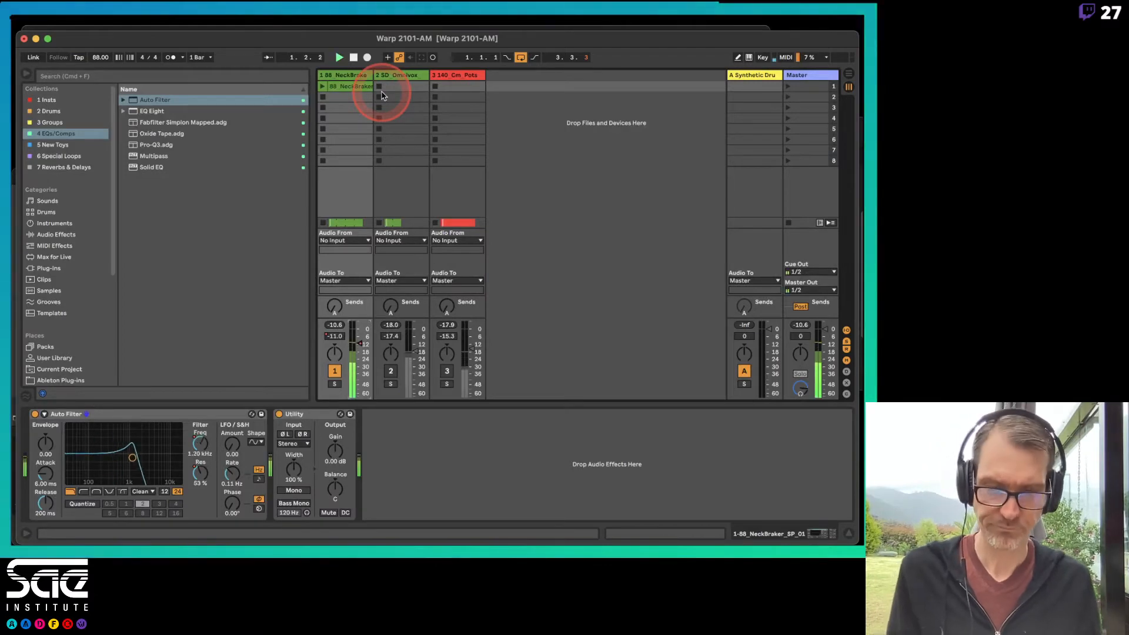
pyautogui.press('Tab')
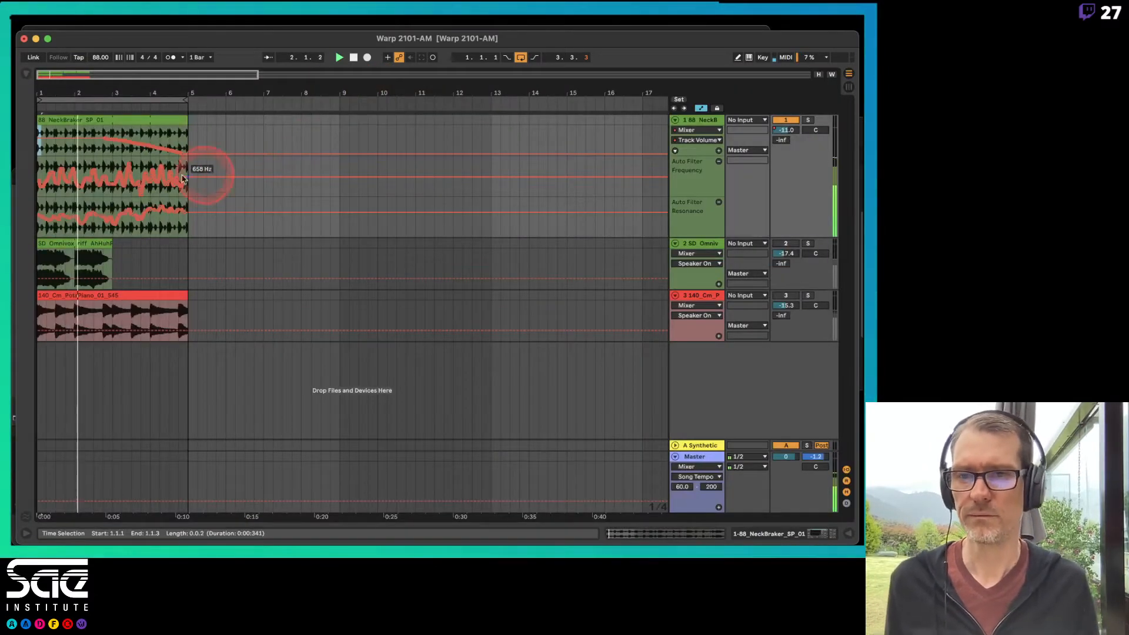
pyautogui.moveTo(97, 129); pyautogui.dragTo(206, 150)
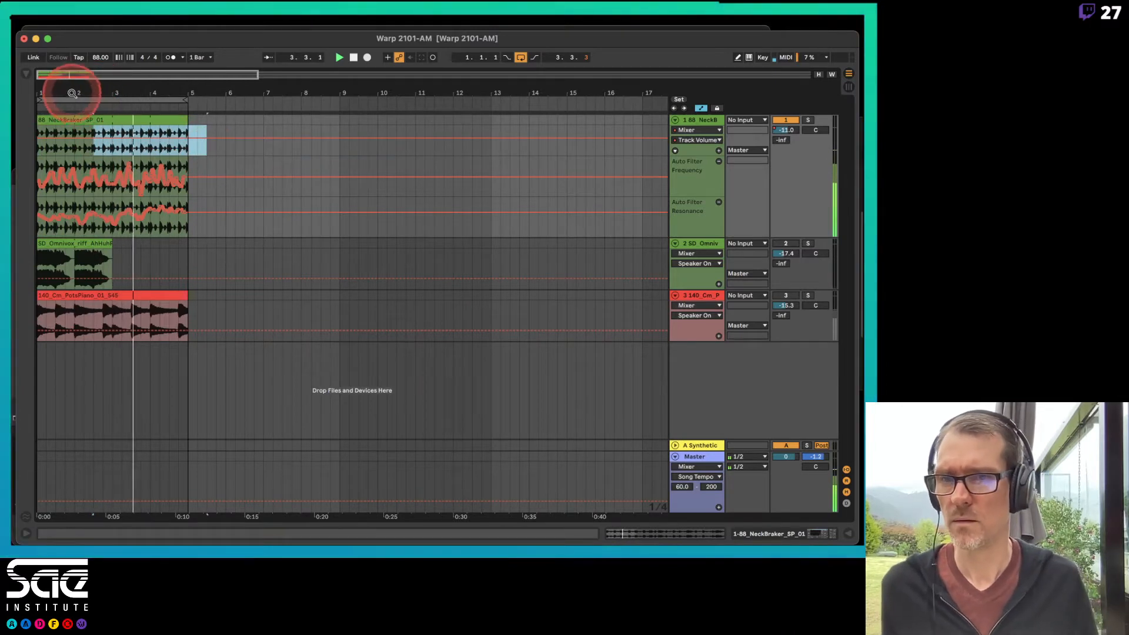
pyautogui.moveTo(72, 93); pyautogui.dragTo(75, 90)
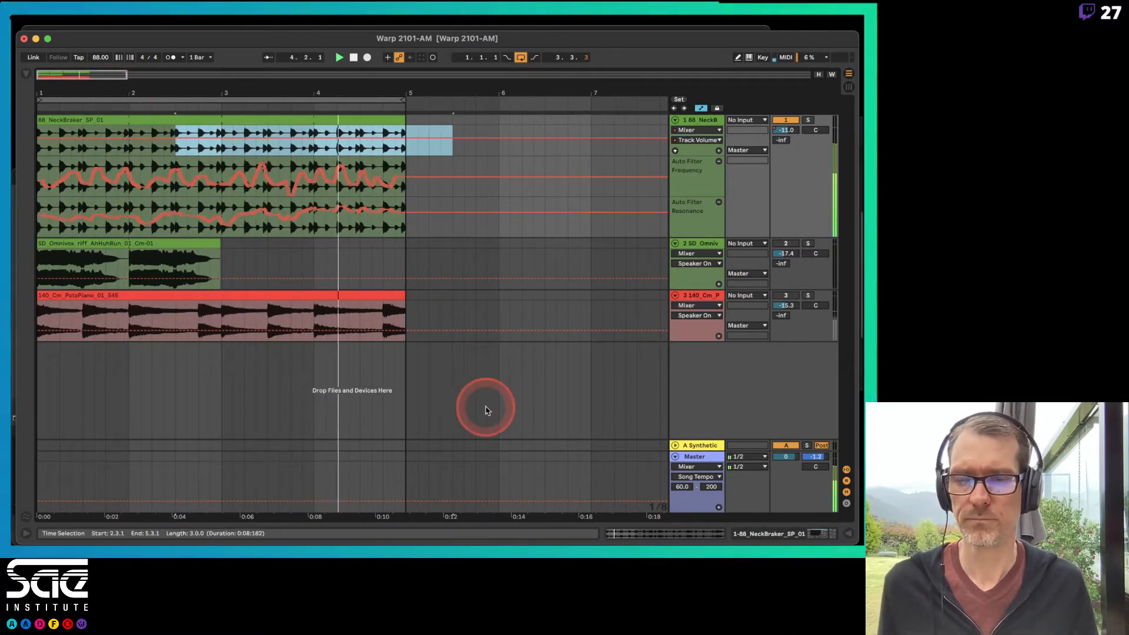
pyautogui.doubleClick(697, 117)
# Override the Auto Filter's Frequency and Resonance automation during playback, and place the insert marker at 5.2.1 in the NeckBraker track
pyautogui.moveTo(134, 450); pyautogui.dragTo(198, 434)
pyautogui.moveTo(198, 475); pyautogui.dragTo(202, 446)
pyautogui.click(200, 447)
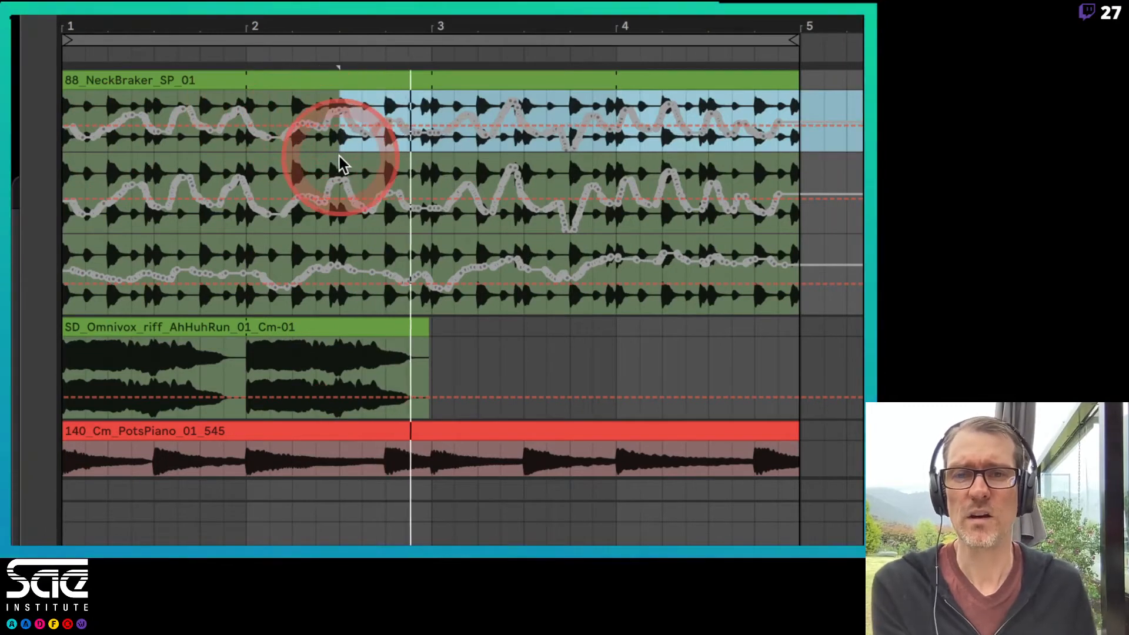
pyautogui.click(834, 102)
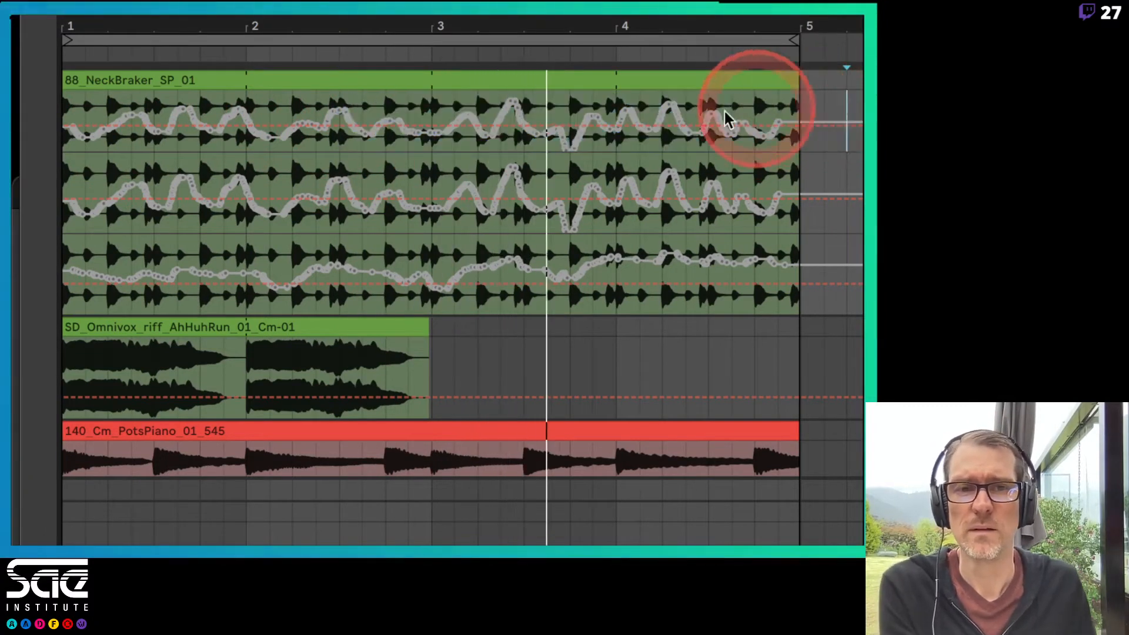
pyautogui.click(564, 141)
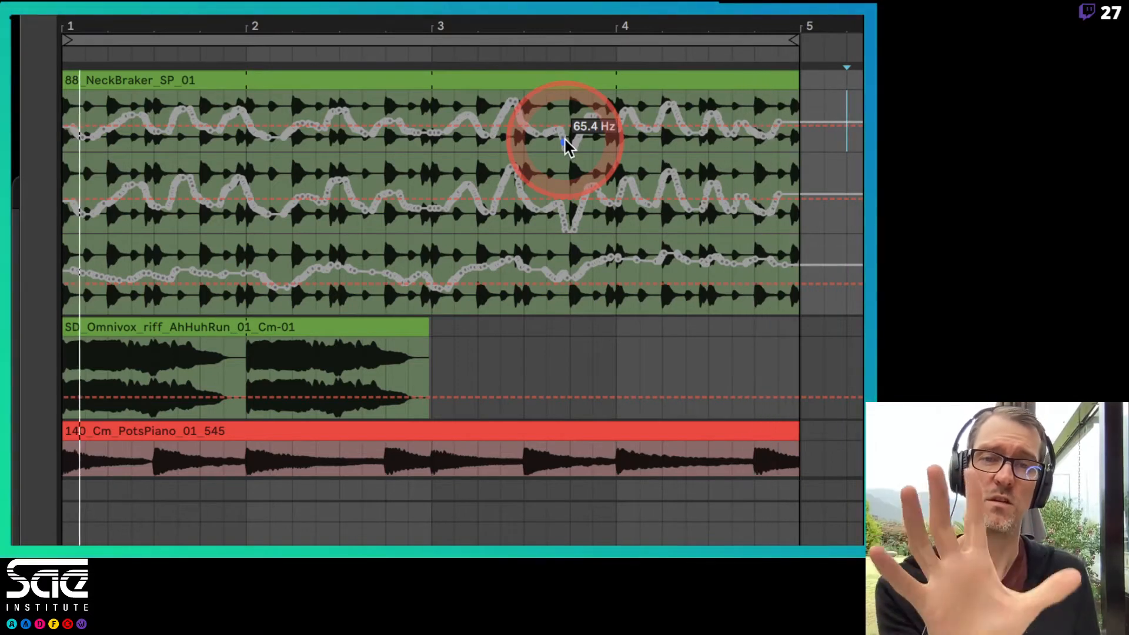
pyautogui.moveTo(564, 140)
pyautogui.mouseDown()
pyautogui.moveTo(429, 136)
pyautogui.moveTo(428, 124)
pyautogui.moveTo(593, 112)
pyautogui.moveTo(789, 125)
pyautogui.moveTo(727, 210)
pyautogui.mouseUp()
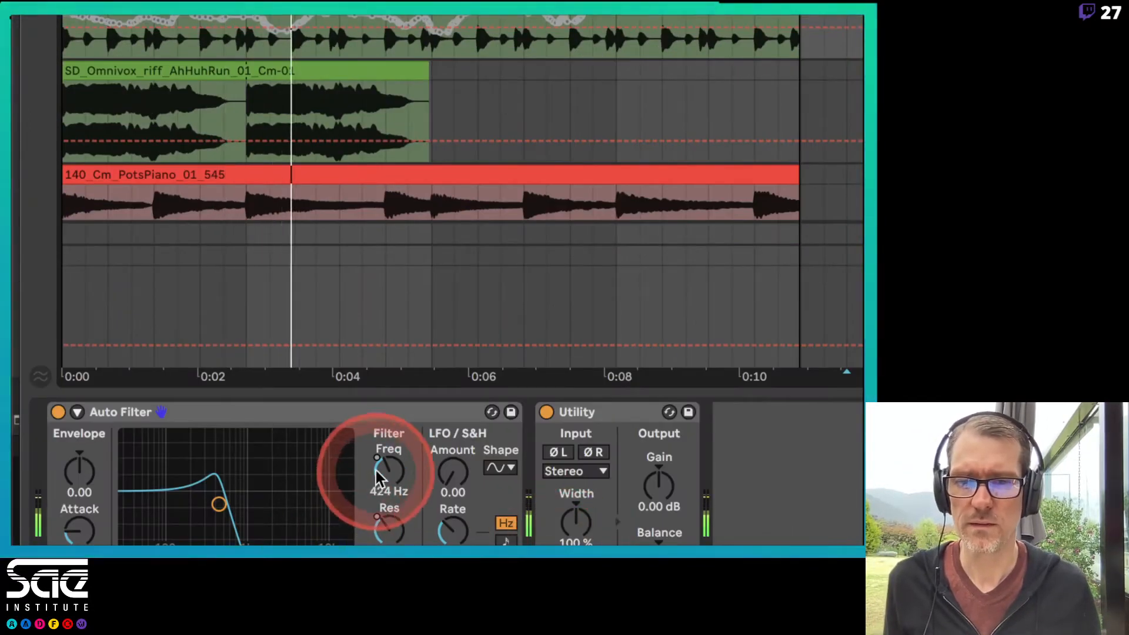
# Adjust the Auto Filter's Frequency by hand, raising it to 6.24 kHz, and re-enable the written automation
pyautogui.moveTo(388, 470); pyautogui.dragTo(404, 356)
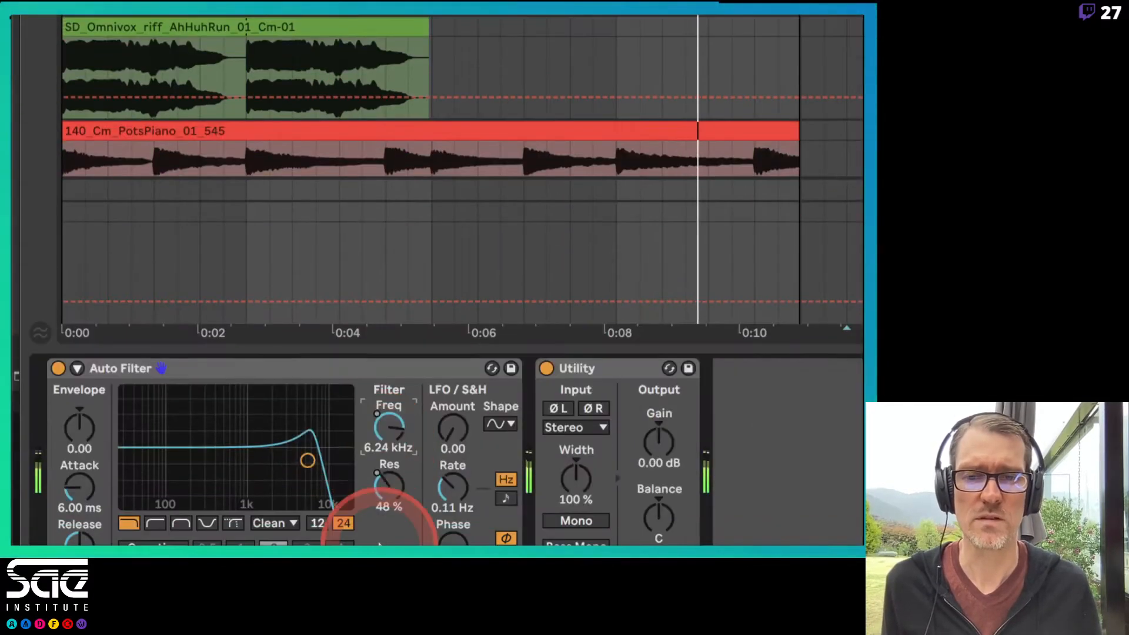
pyautogui.moveTo(385, 430); pyautogui.dragTo(370, 392)
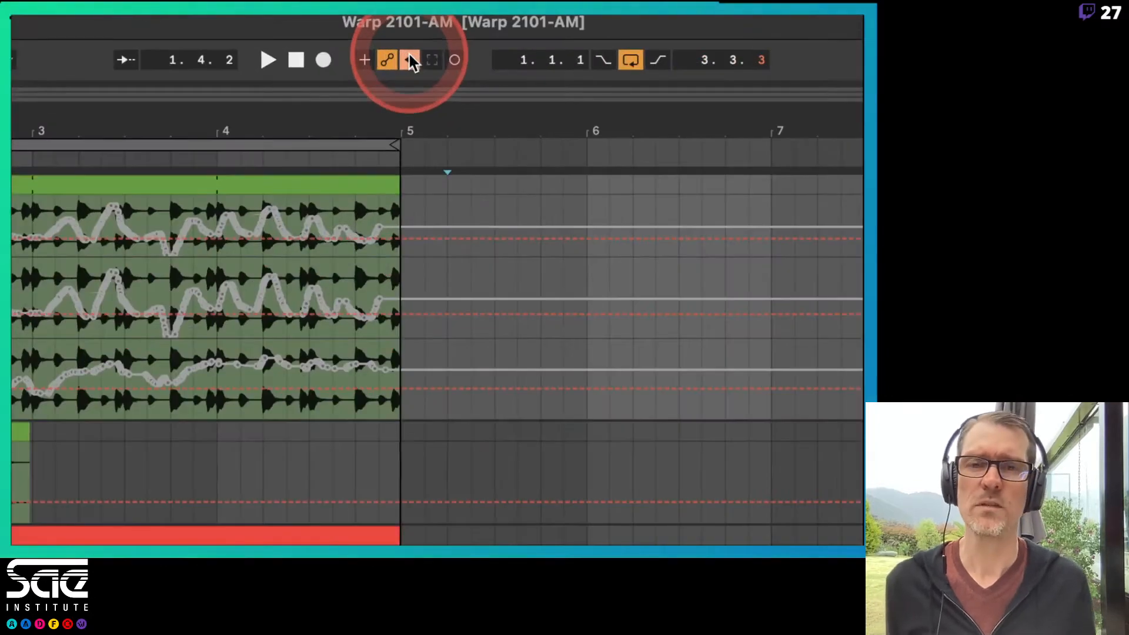
pyautogui.click(410, 58)
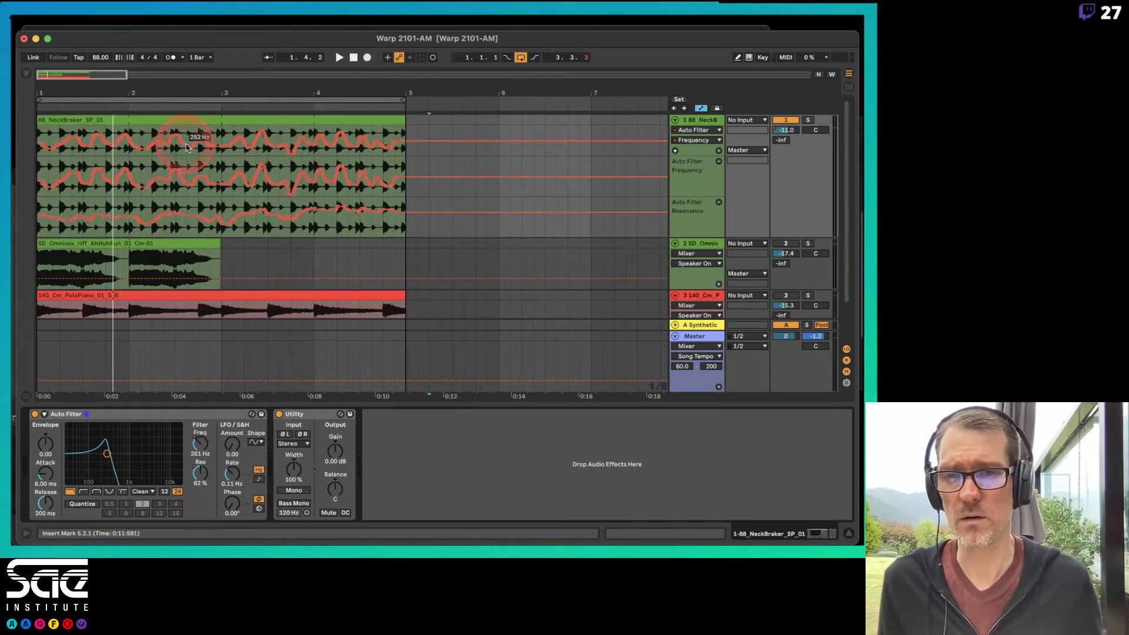
# Play the looped section, override the filter automation by setting Frequency to 986 Hz, and re-enable the automation
pyautogui.press('space')
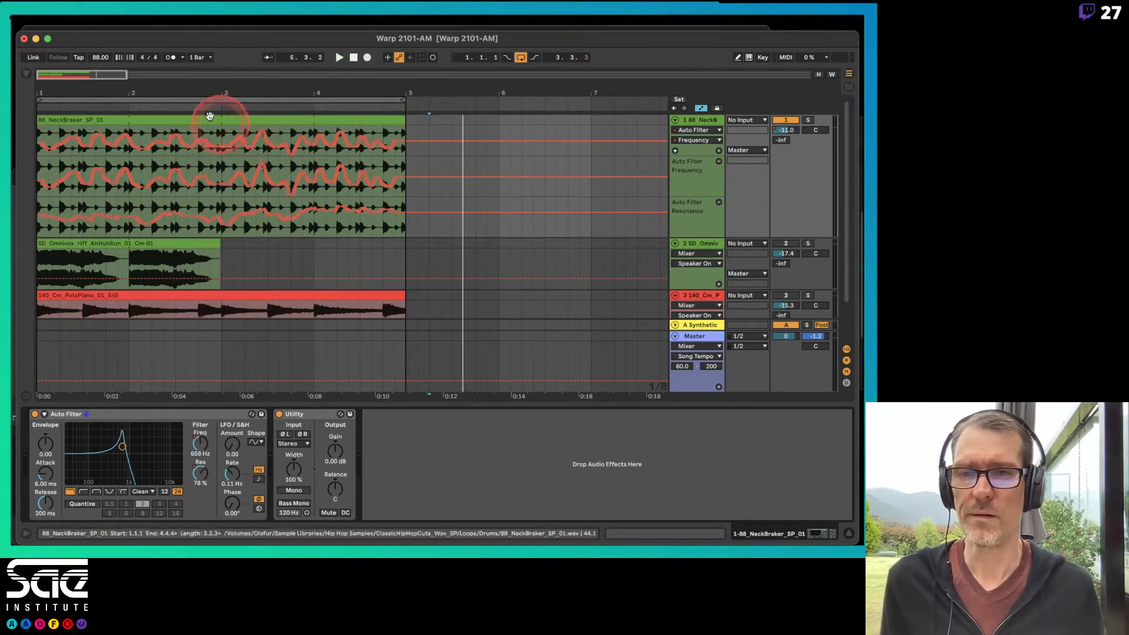
pyautogui.click(204, 98)
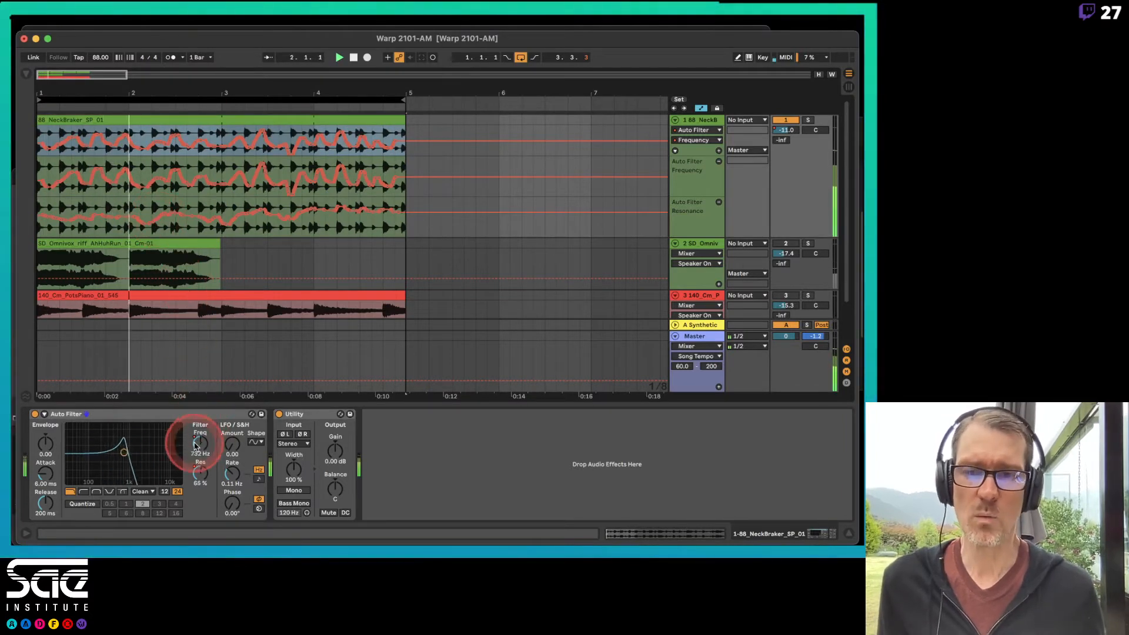
pyautogui.moveTo(200, 452); pyautogui.dragTo(200, 446)
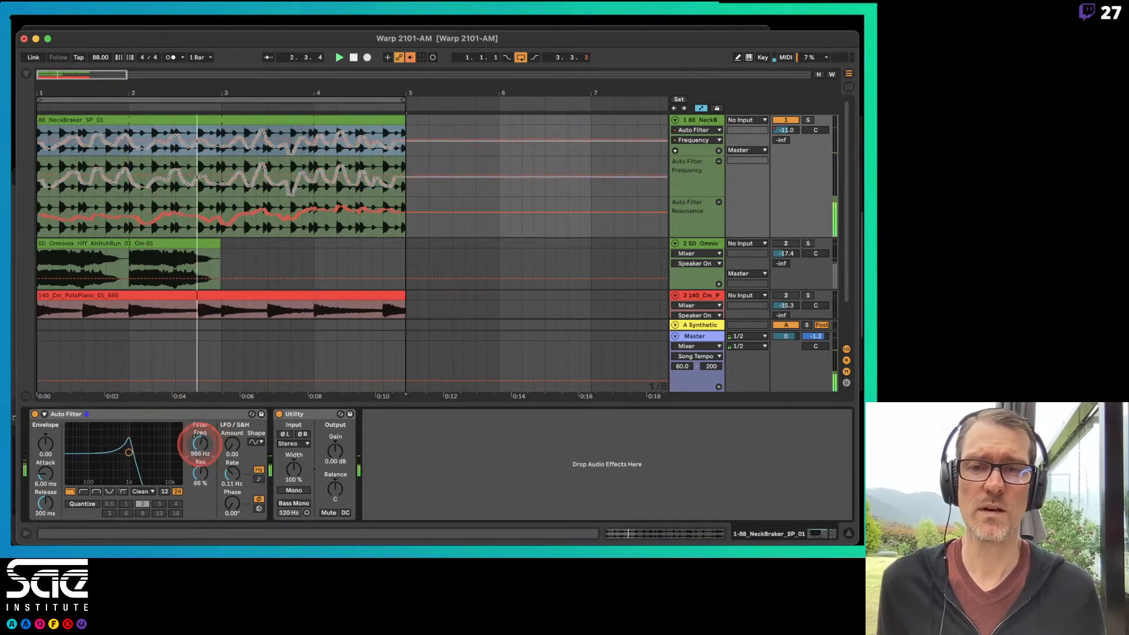
pyautogui.click(333, 313)
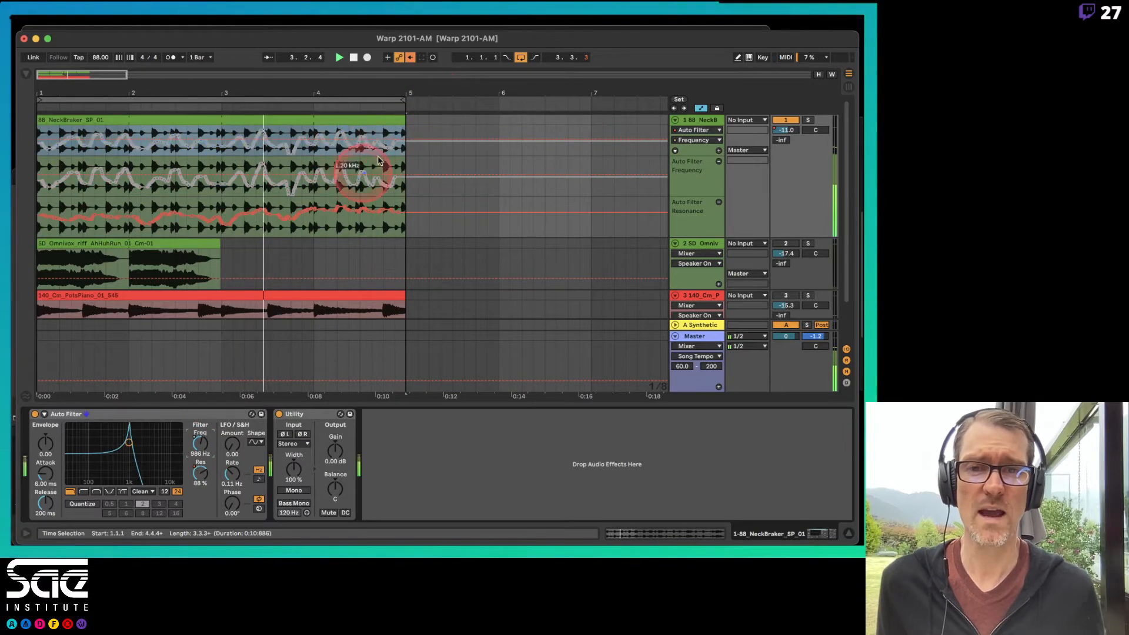
pyautogui.click(410, 72)
pyautogui.click(409, 57)
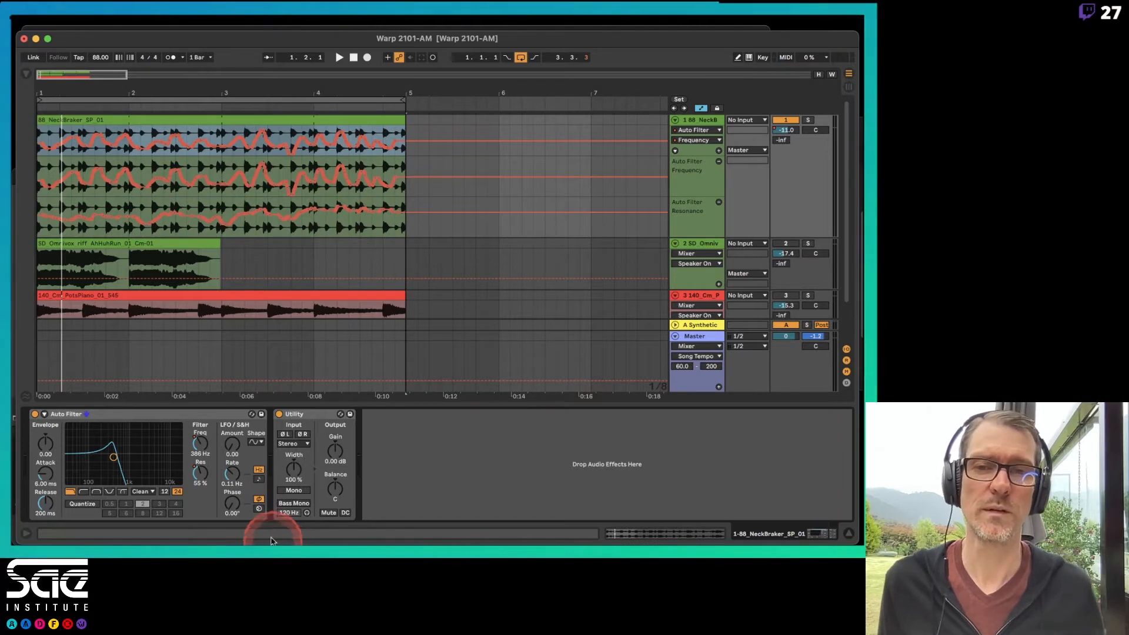
pyautogui.click(213, 292)
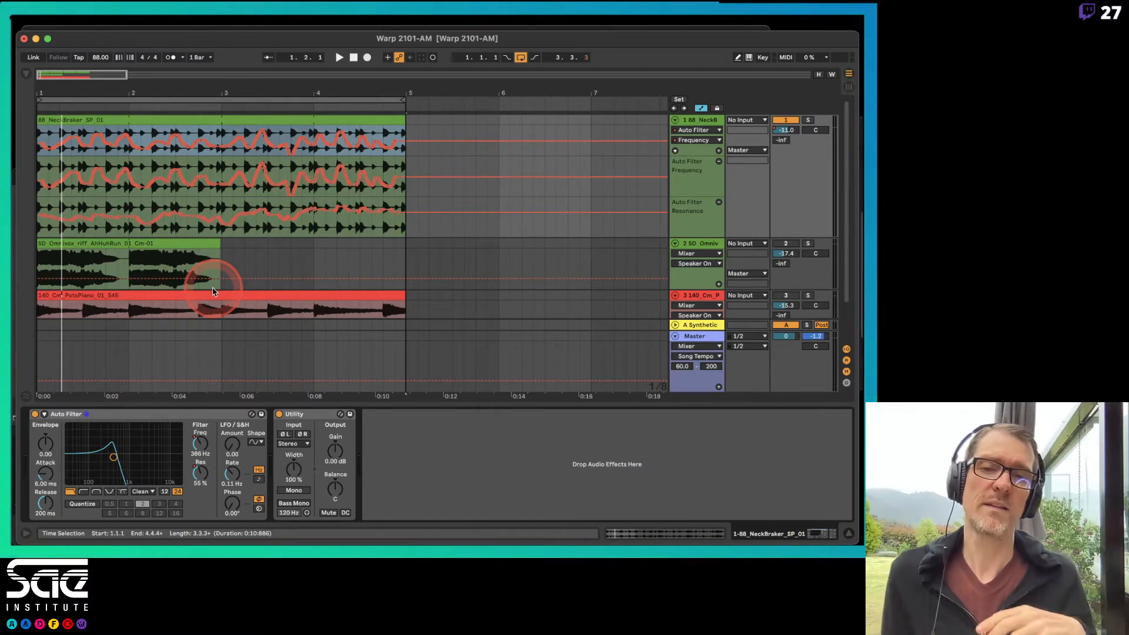
pyautogui.click(413, 67)
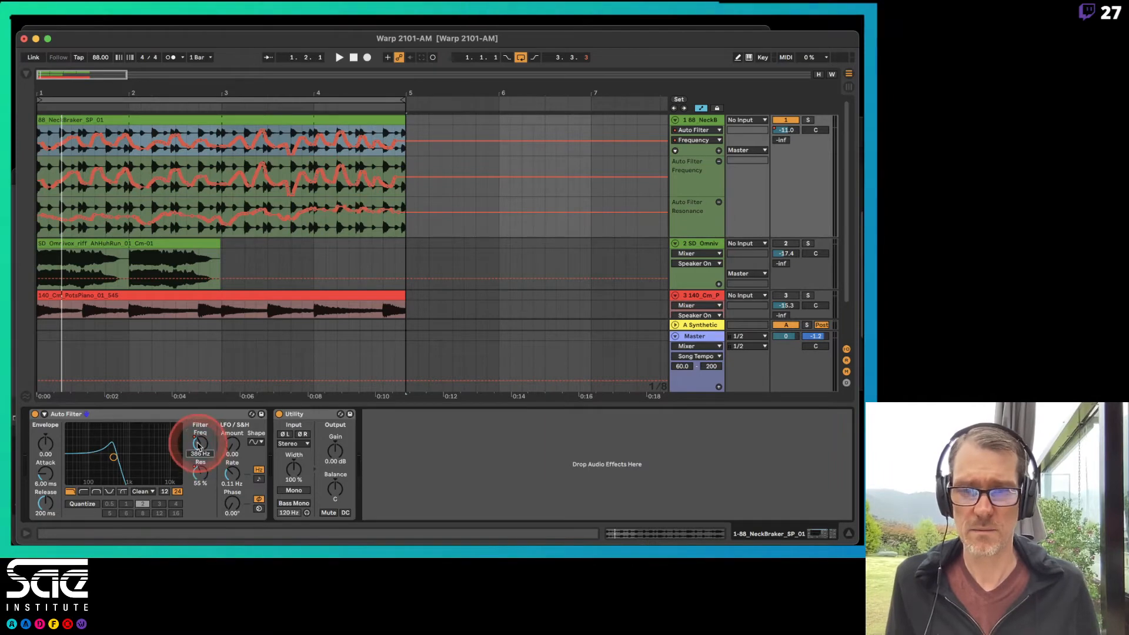
# Delete the NeckBraker track's Auto Filter Frequency, Resonance and Track Volume automation, and fold its extra automation lanes
pyautogui.moveTo(199, 445); pyautogui.dragTo(201, 472)
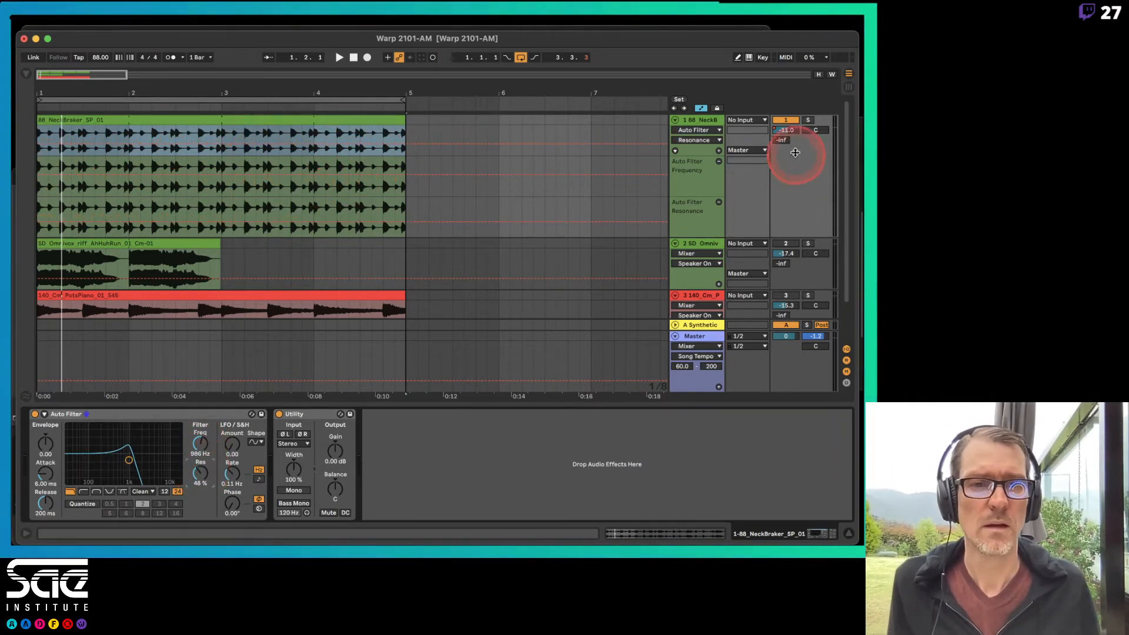
pyautogui.click(786, 130)
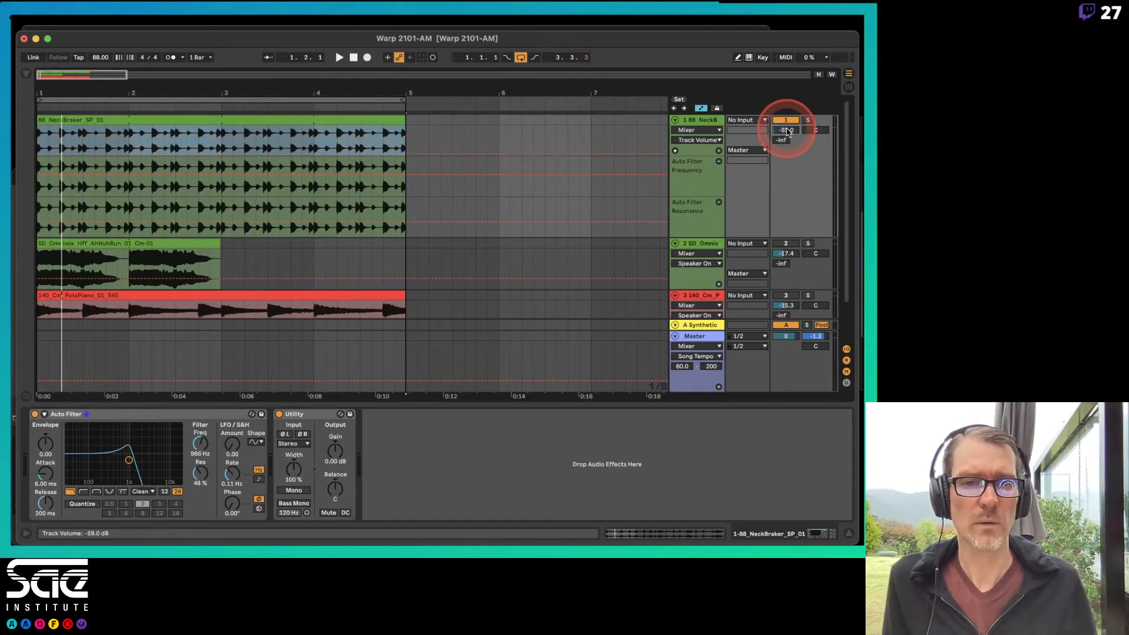
pyautogui.click(675, 151)
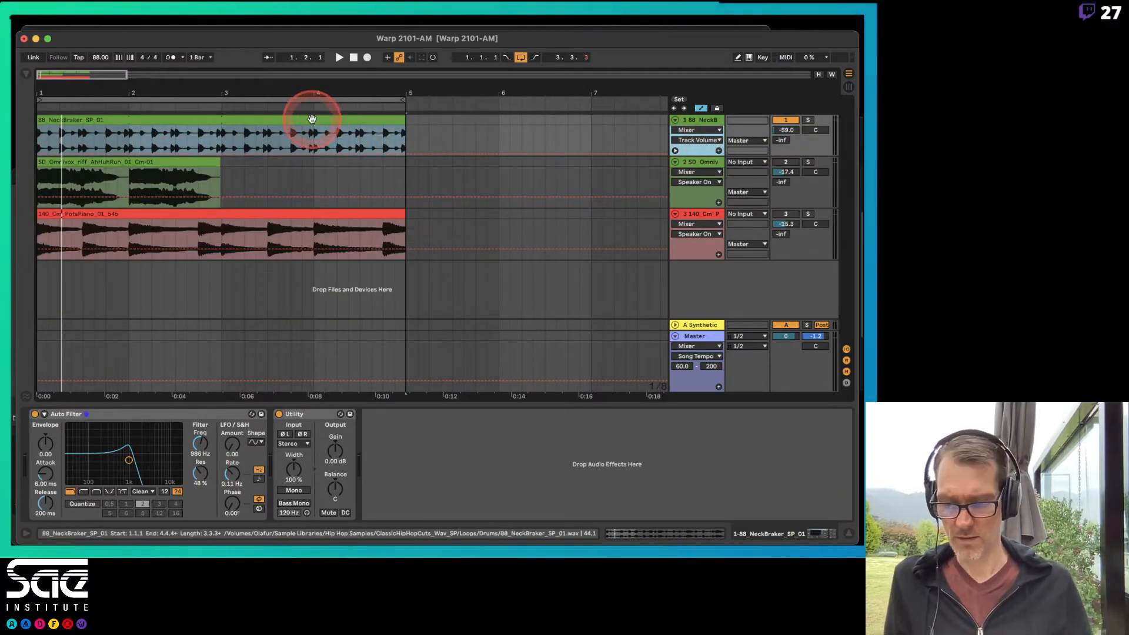
pyautogui.press('Tab')
pyautogui.press('Tab')
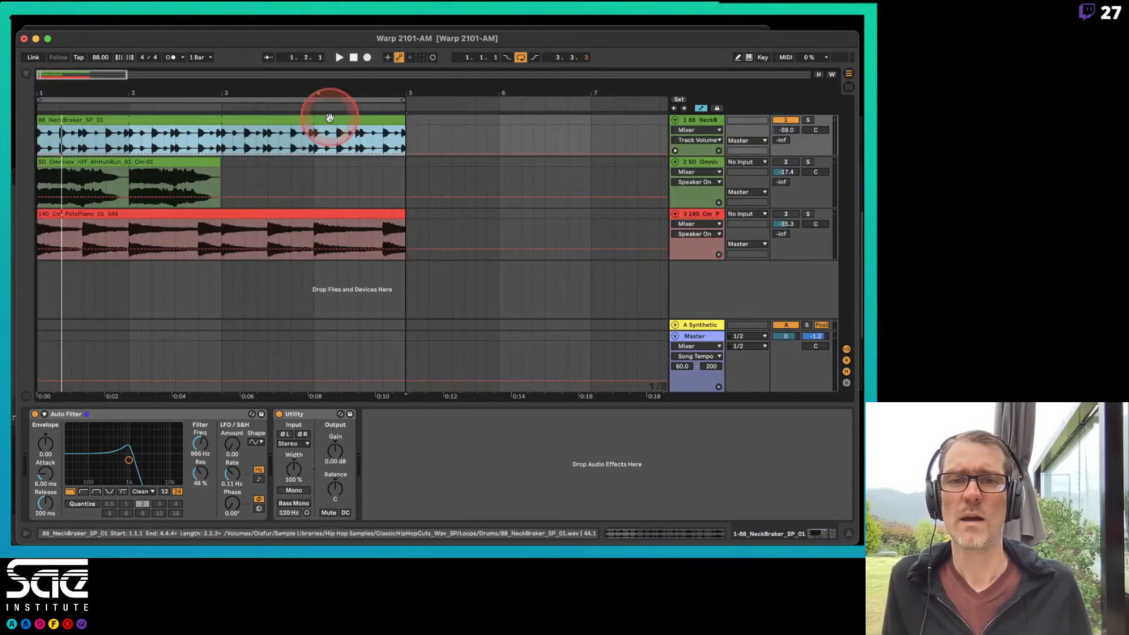
# Open the NeckBraker clip's envelopes and choose the Auto Filter's Resonance envelope
pyautogui.click(330, 118)
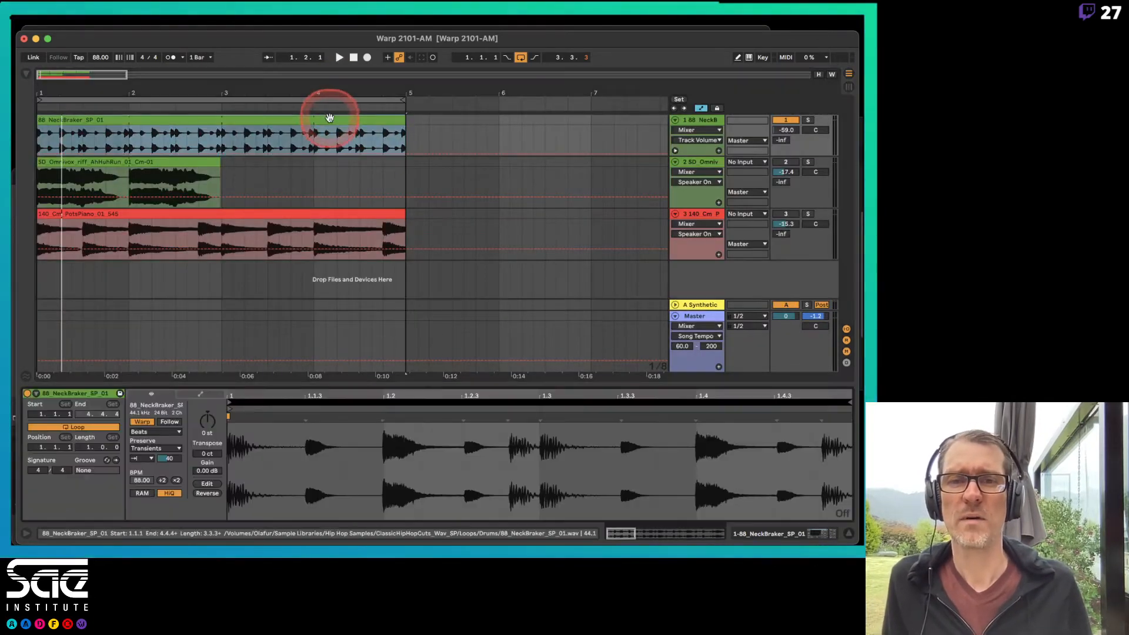
pyautogui.click(205, 397)
pyautogui.click(151, 415)
pyautogui.click(151, 429)
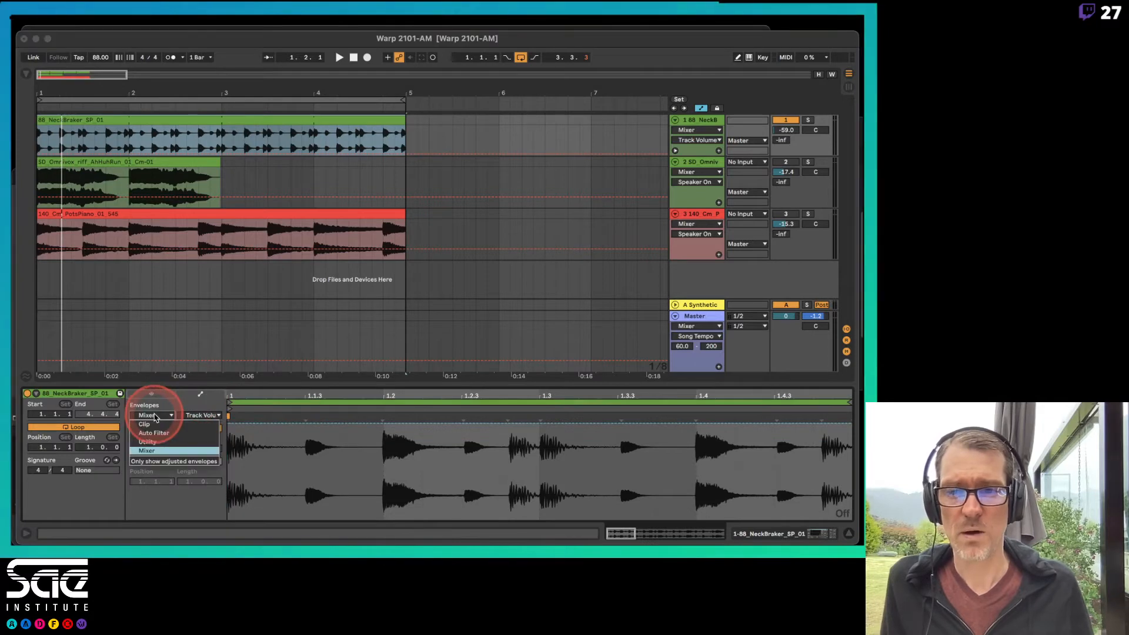
pyautogui.click(200, 415)
pyautogui.click(194, 435)
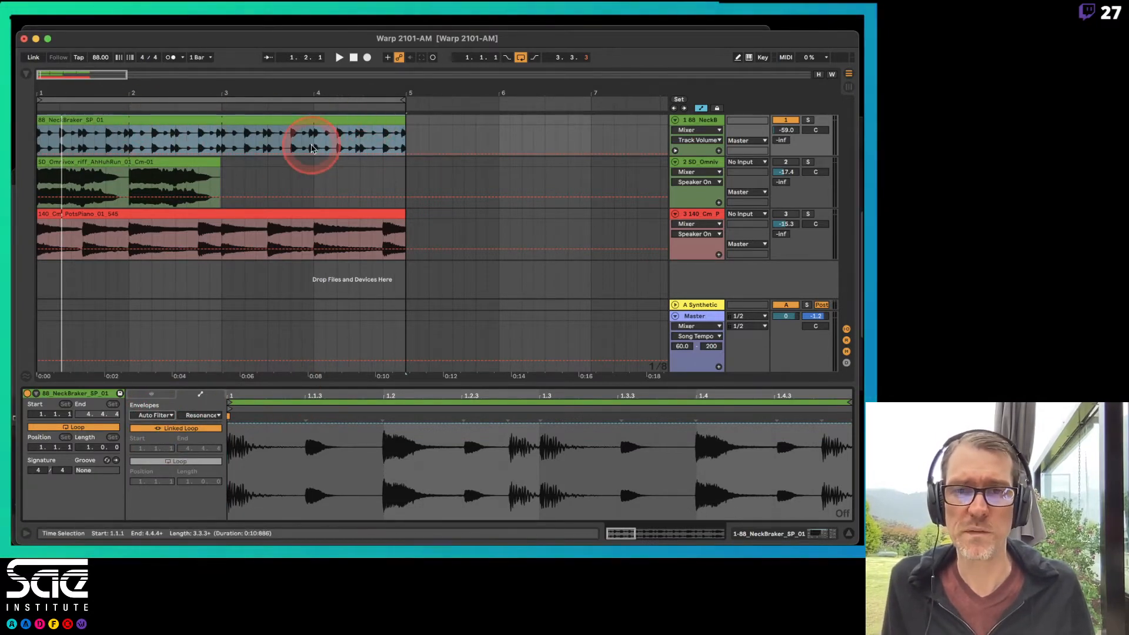
pyautogui.moveTo(358, 88); pyautogui.dragTo(91, 89)
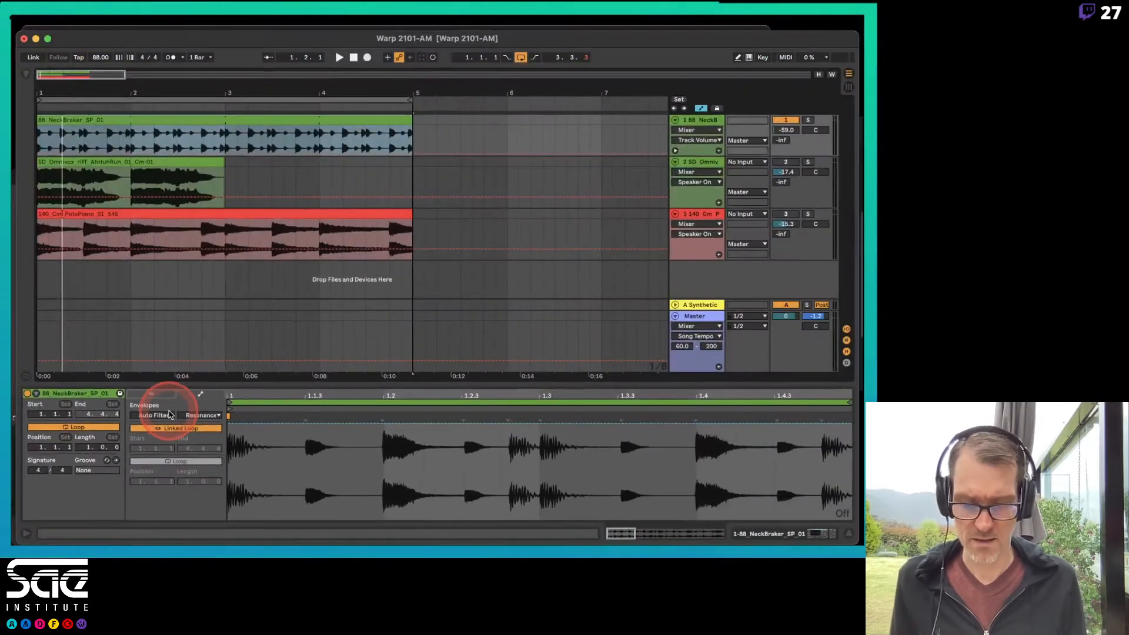
# Set the Auto Filter's Resonance to 20% and show the filter's Frequency envelope in the NeckBraker clip
pyautogui.hotkey('shift', 'Tab')
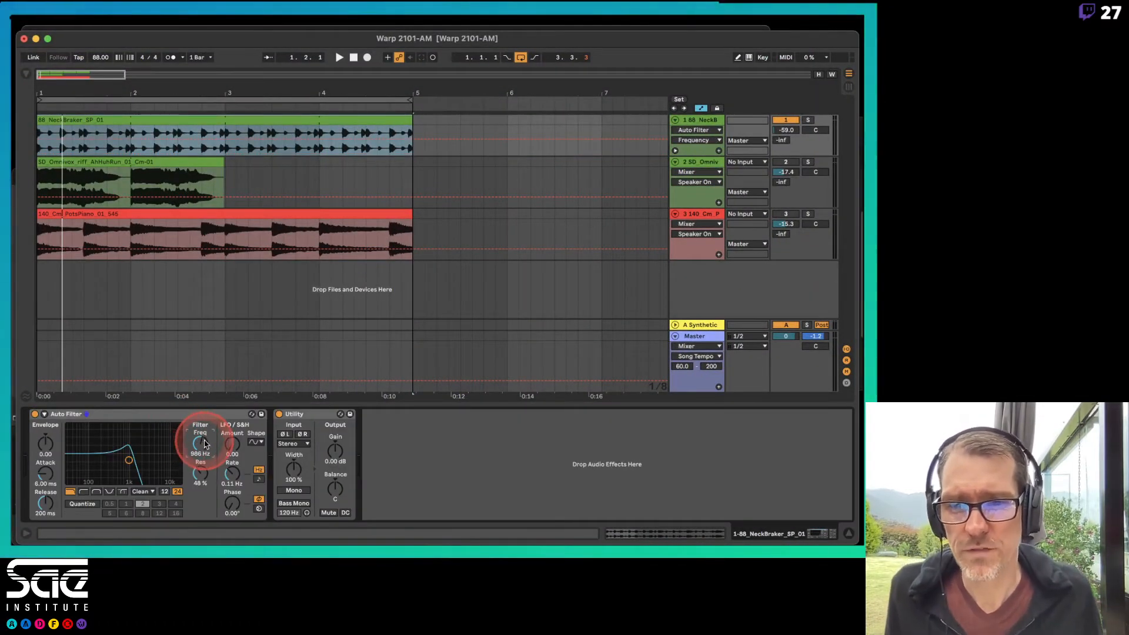
pyautogui.moveTo(201, 466); pyautogui.dragTo(194, 471)
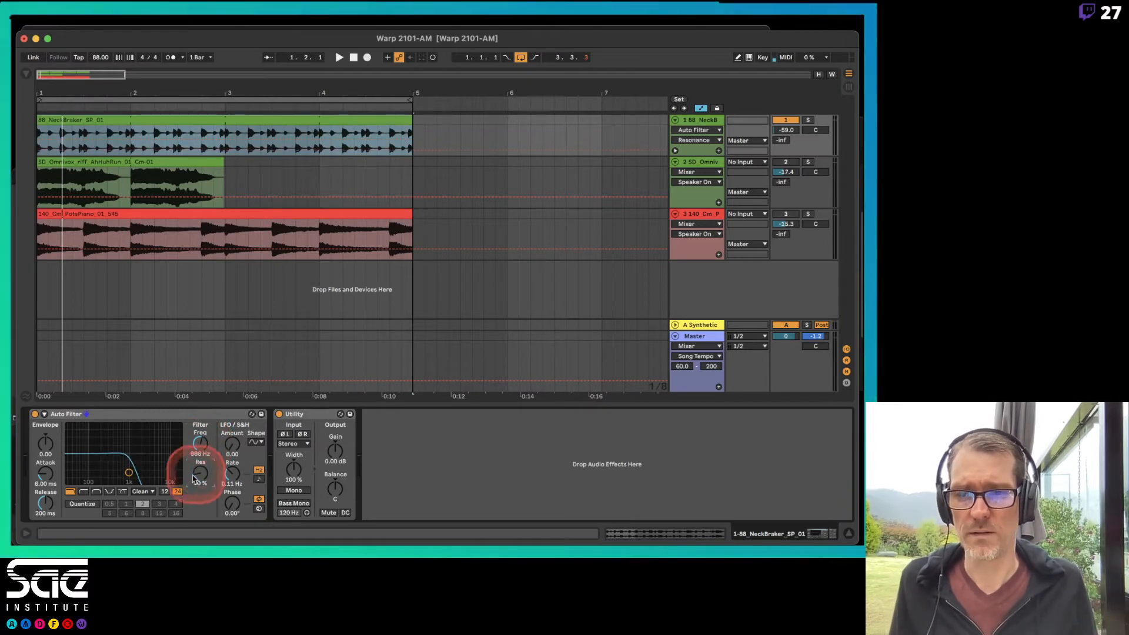
pyautogui.click(199, 444)
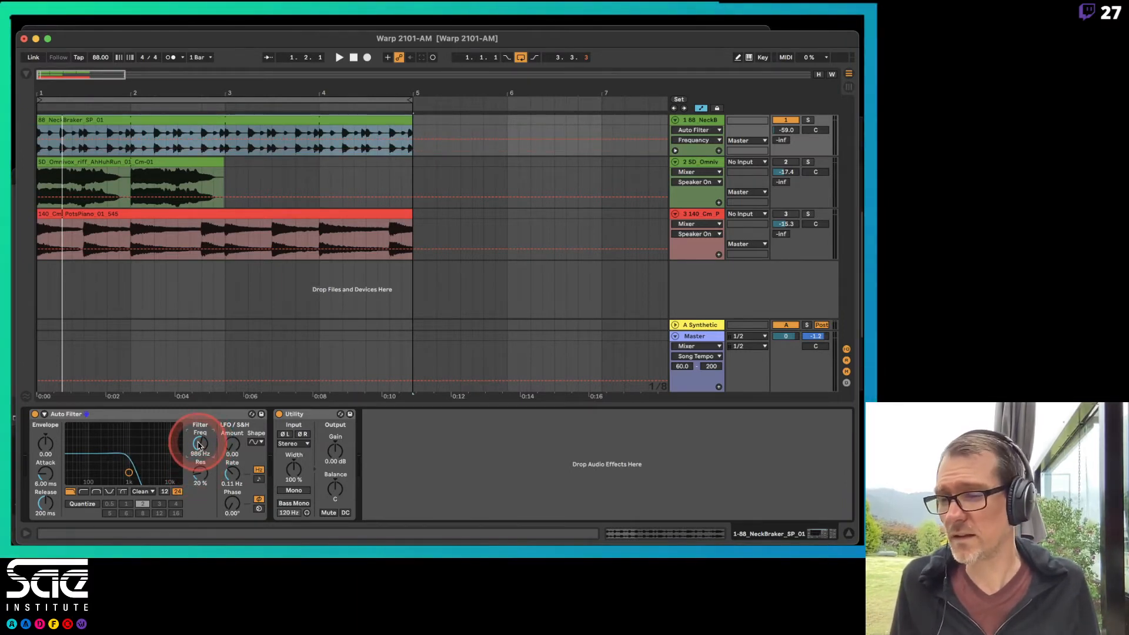
pyautogui.hotkey('shift', 'Tab')
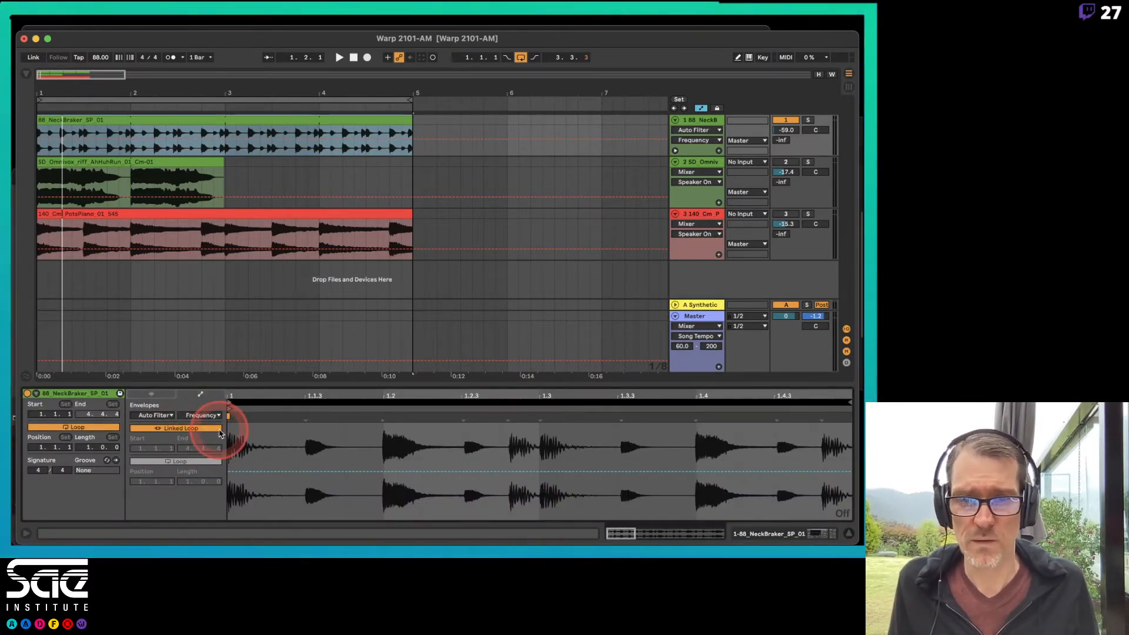
# Shape the clip's Frequency envelope to stay low until 1.3 and curve up to 46% near the end of bar 1, and play it
pyautogui.click(312, 471)
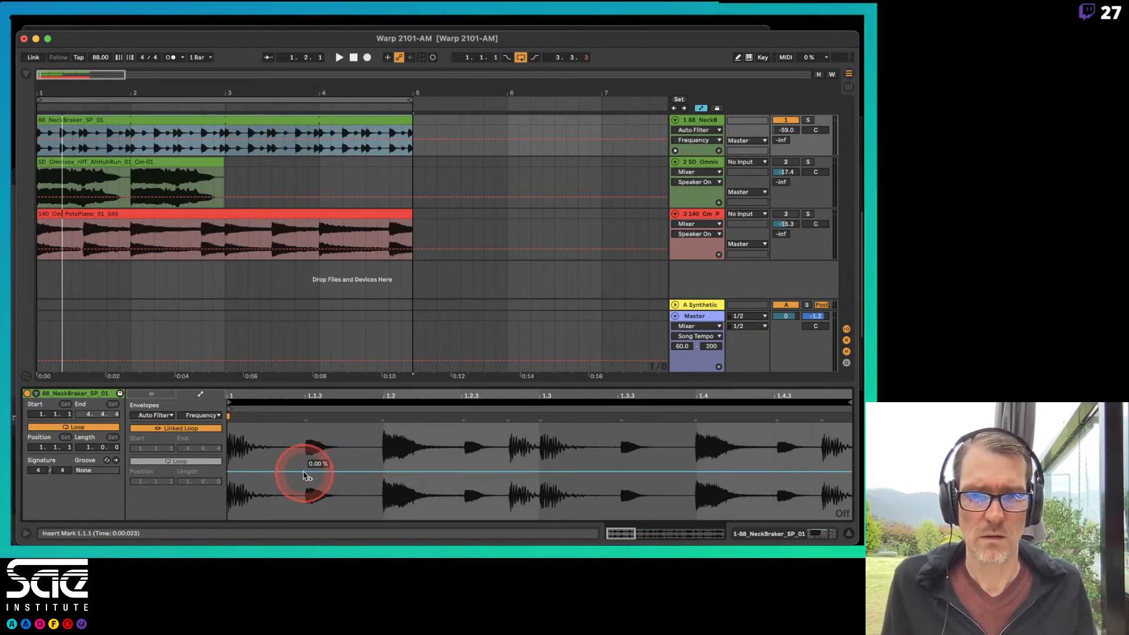
pyautogui.click(541, 472)
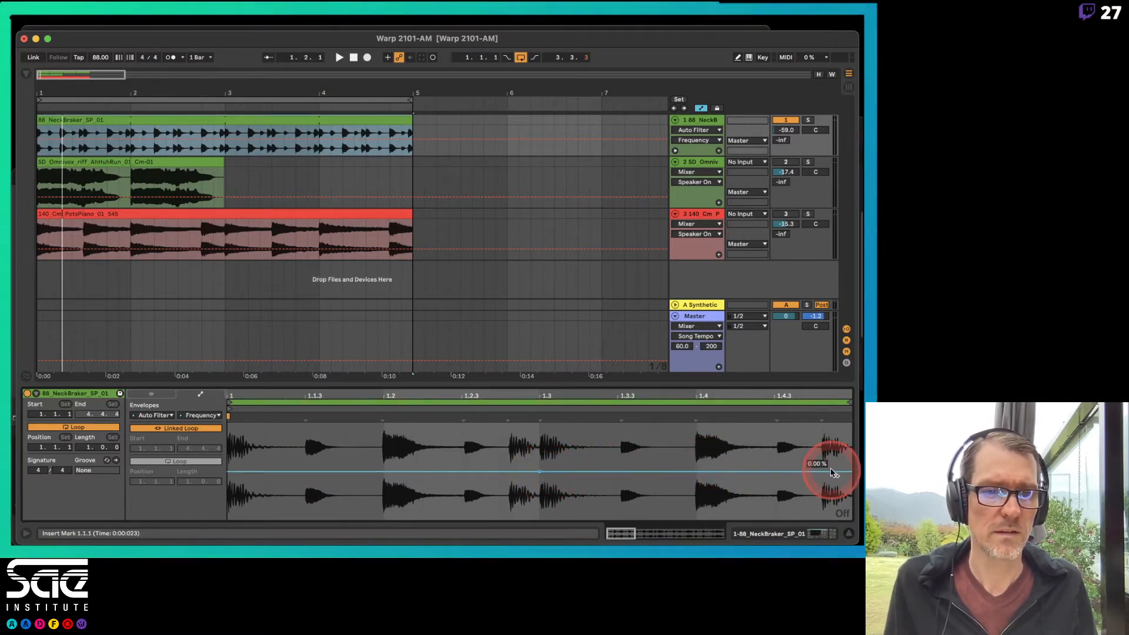
pyautogui.moveTo(826, 474); pyautogui.dragTo(824, 428)
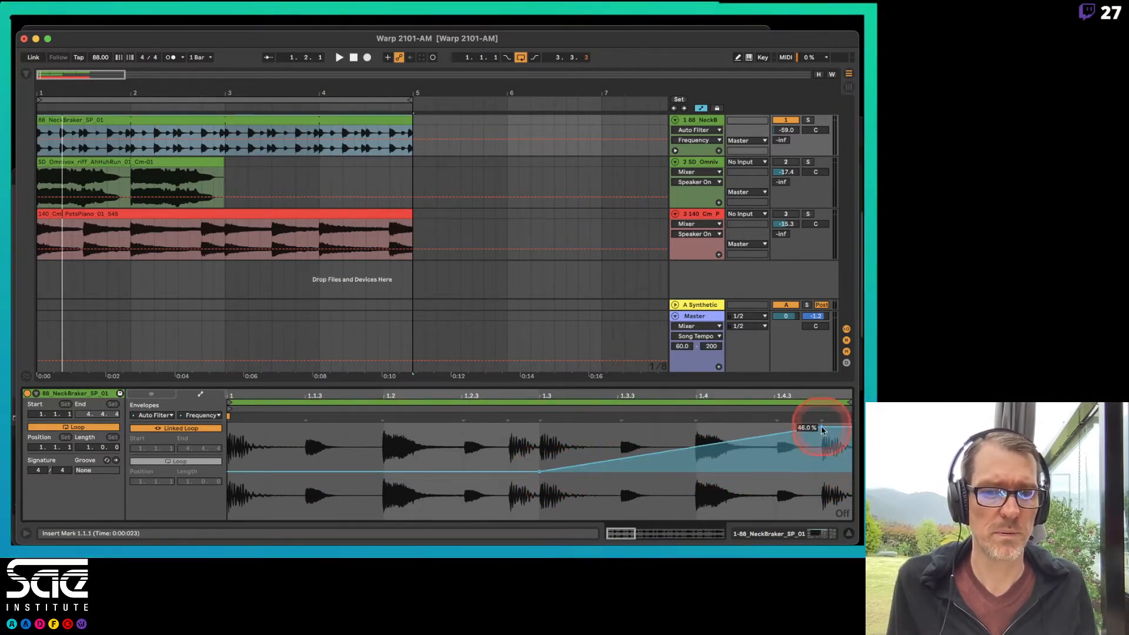
pyautogui.moveTo(505, 473); pyautogui.dragTo(510, 514)
pyautogui.moveTo(675, 477); pyautogui.dragTo(724, 467)
pyautogui.press('space')
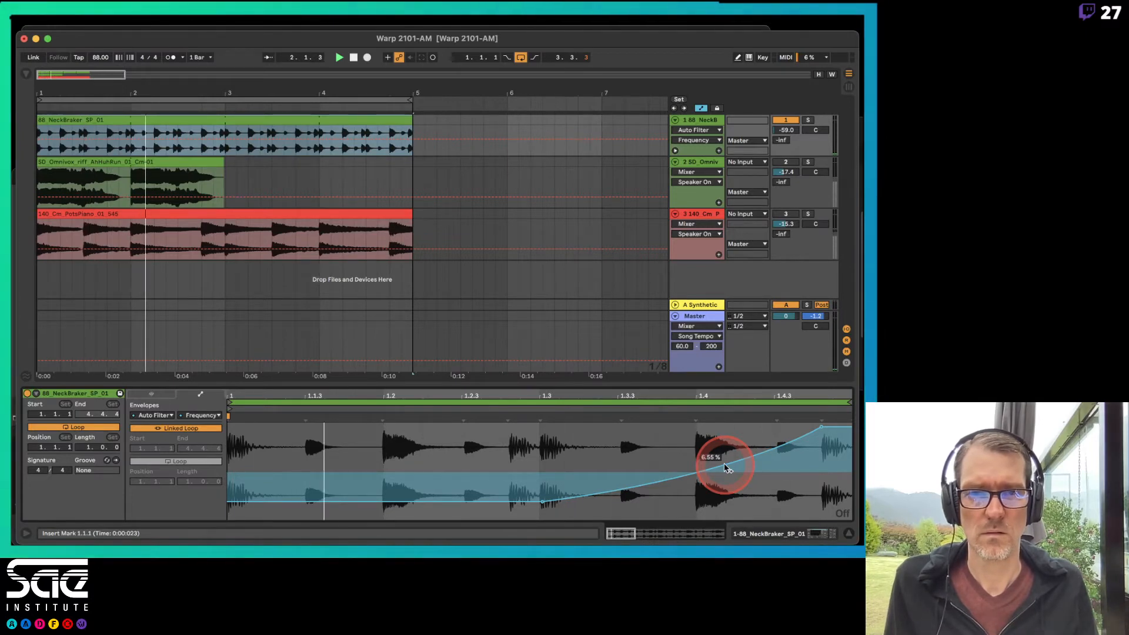
# Set the NeckBraker track's volume to -11 dB during playback
pyautogui.click(791, 129)
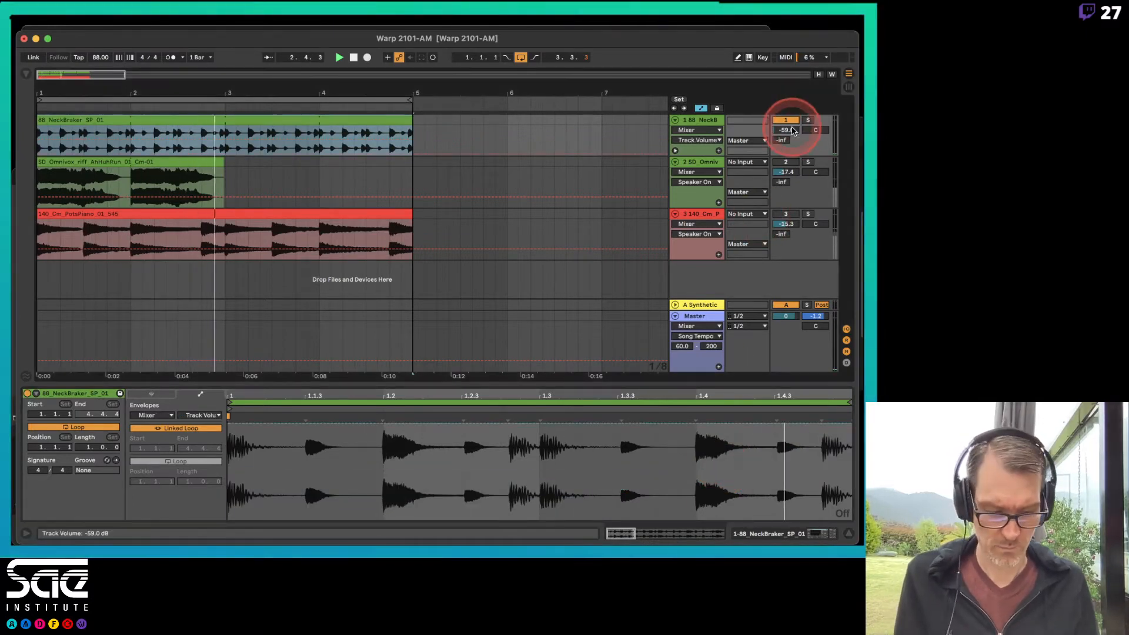
pyautogui.write('-11')
pyautogui.press('Return')
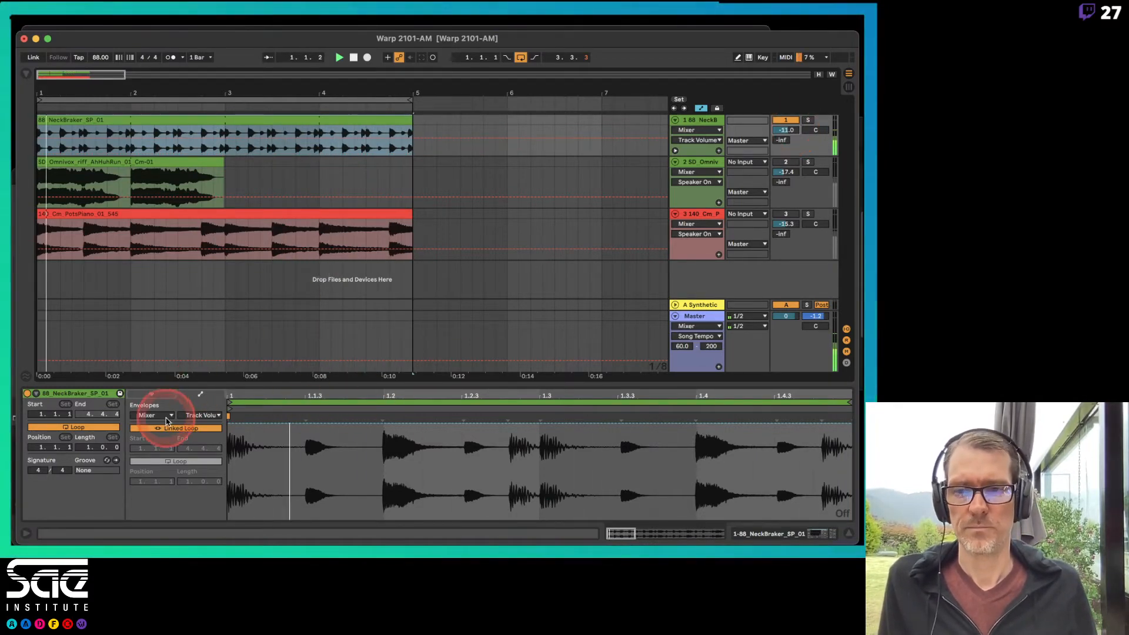
# Show the clip's Auto Filter Frequency envelope again and compare it with the filter's own controls
pyautogui.click(167, 415)
pyautogui.click(157, 429)
pyautogui.click(236, 421)
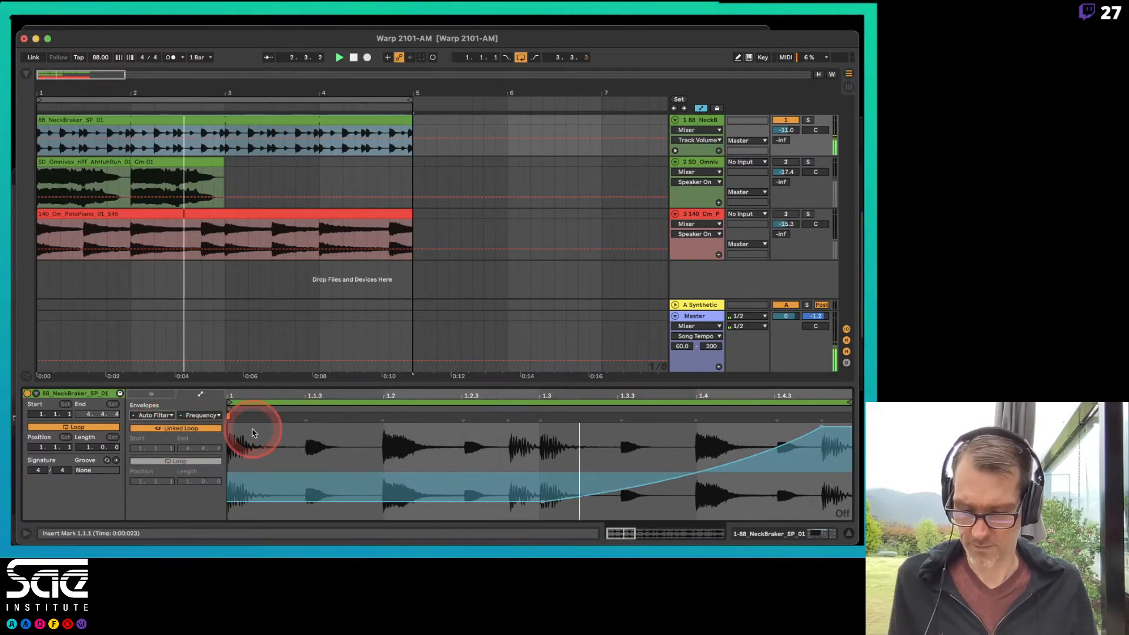
pyautogui.hotkey('shift', 'Tab')
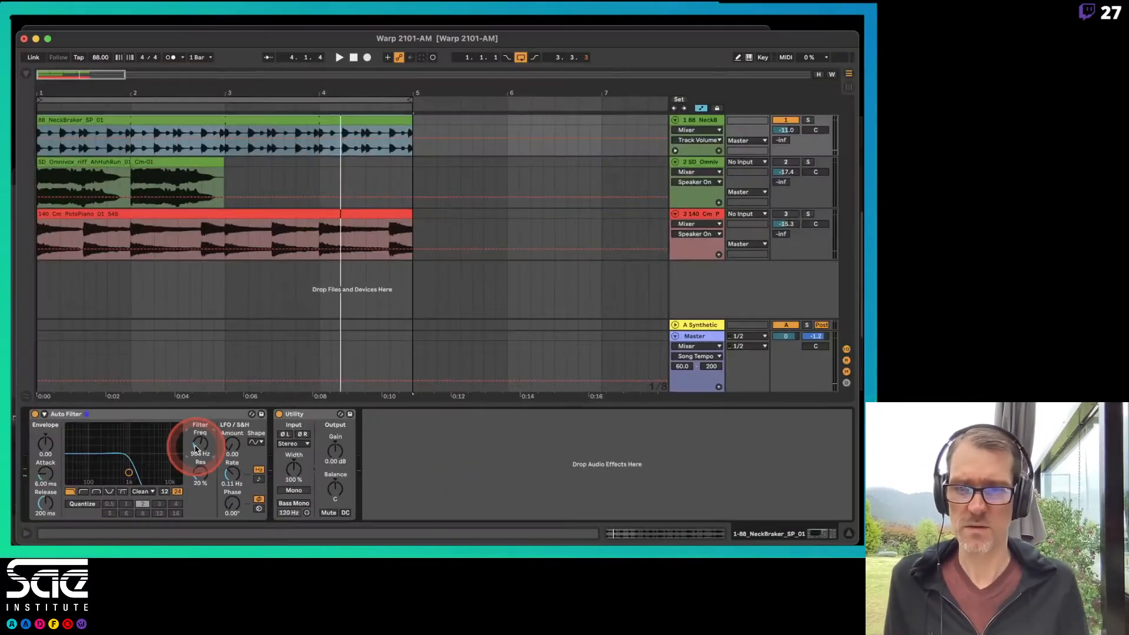
pyautogui.hotkey('shift', 'Tab')
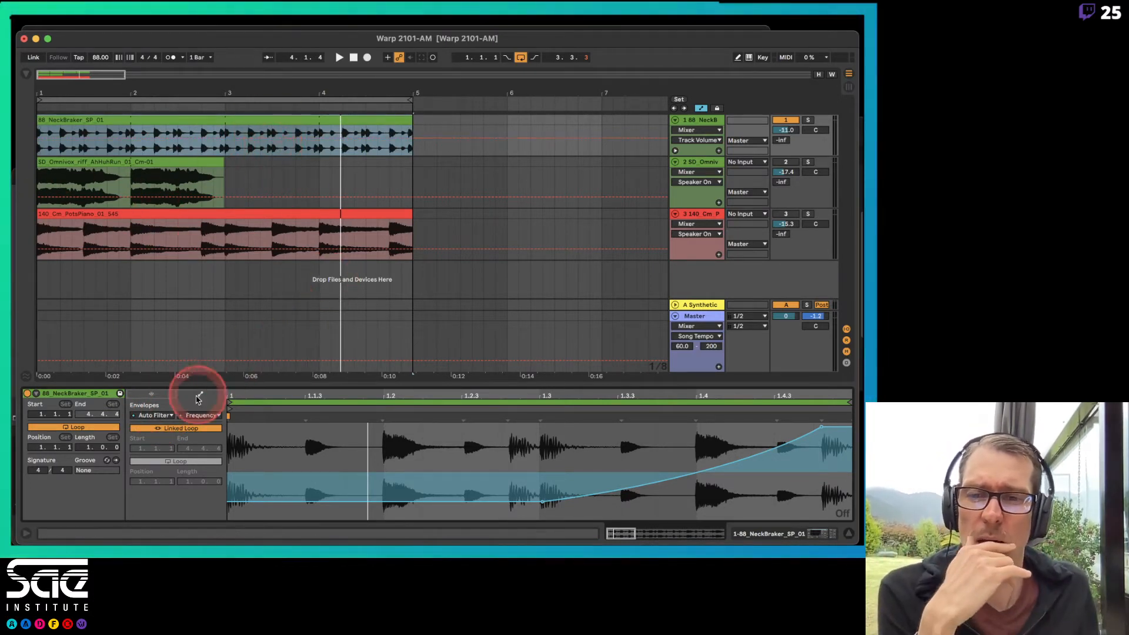
pyautogui.click(170, 416)
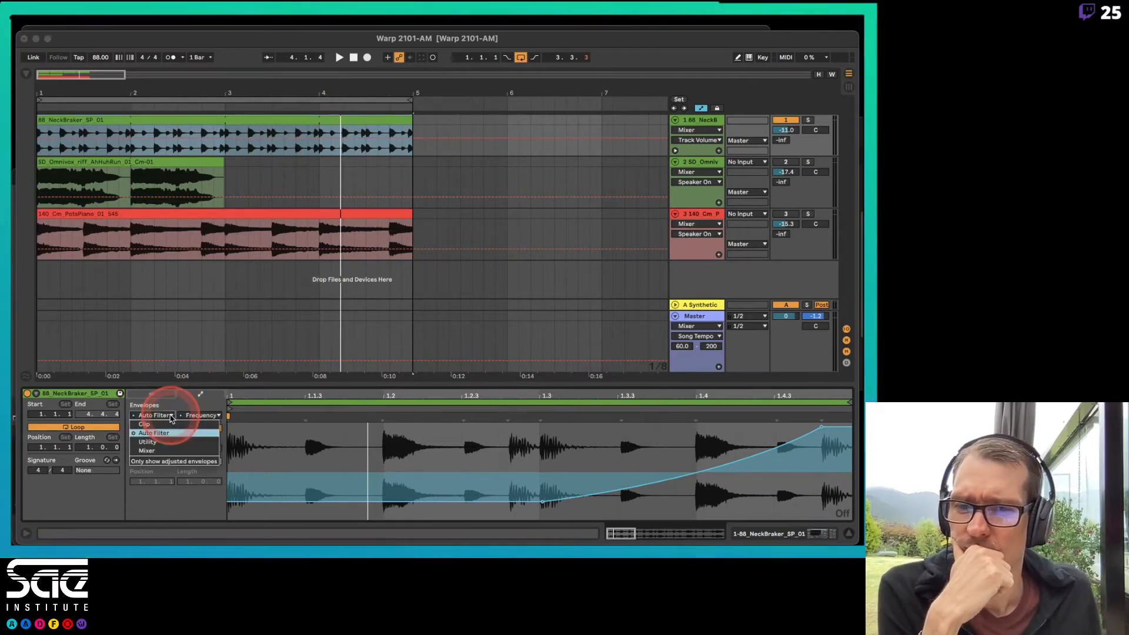
pyautogui.click(189, 404)
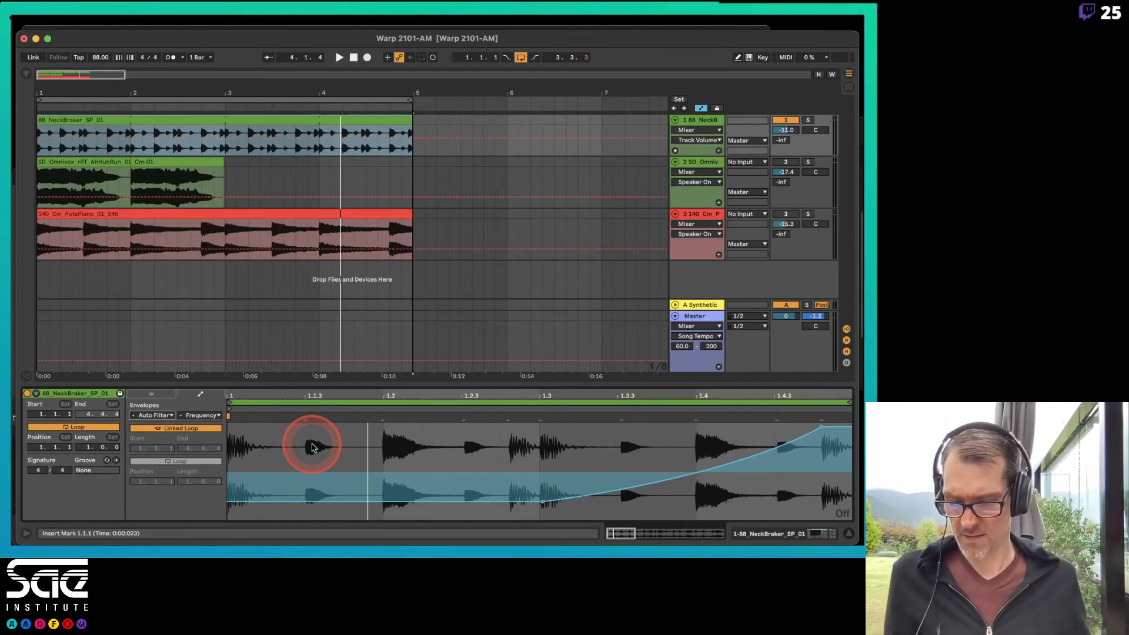
pyautogui.hotkey('shift', 'Tab')
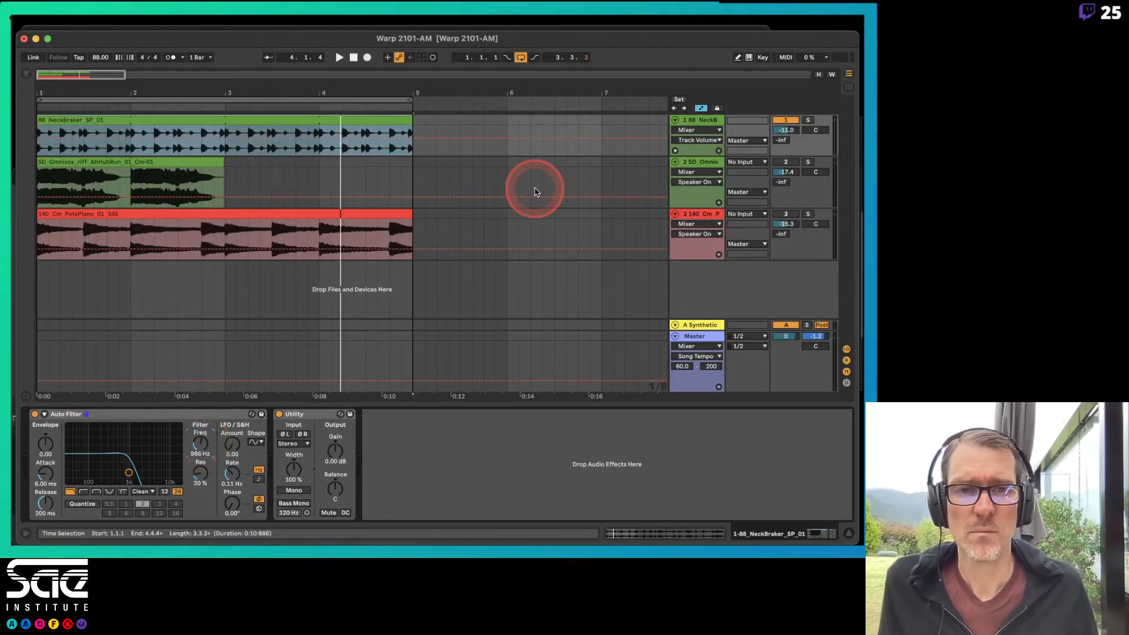
# Unfold the NeckBraker track's automation lanes and draw an Auto Filter Frequency ramp rising from 146 Hz at the clip's start to near its end
pyautogui.click(675, 151)
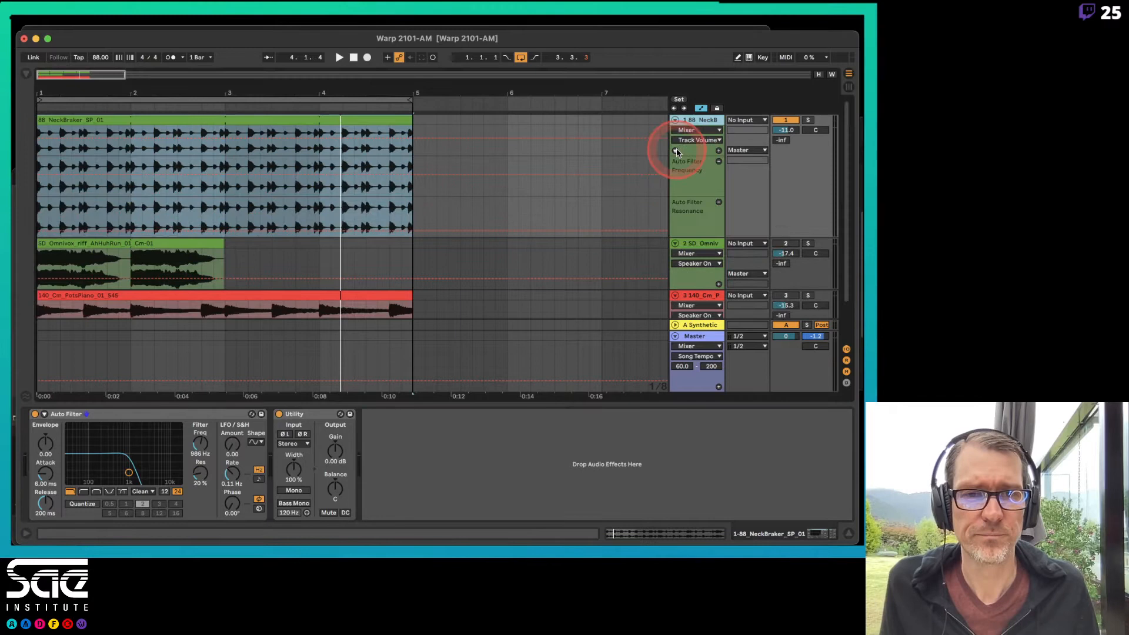
pyautogui.click(703, 171)
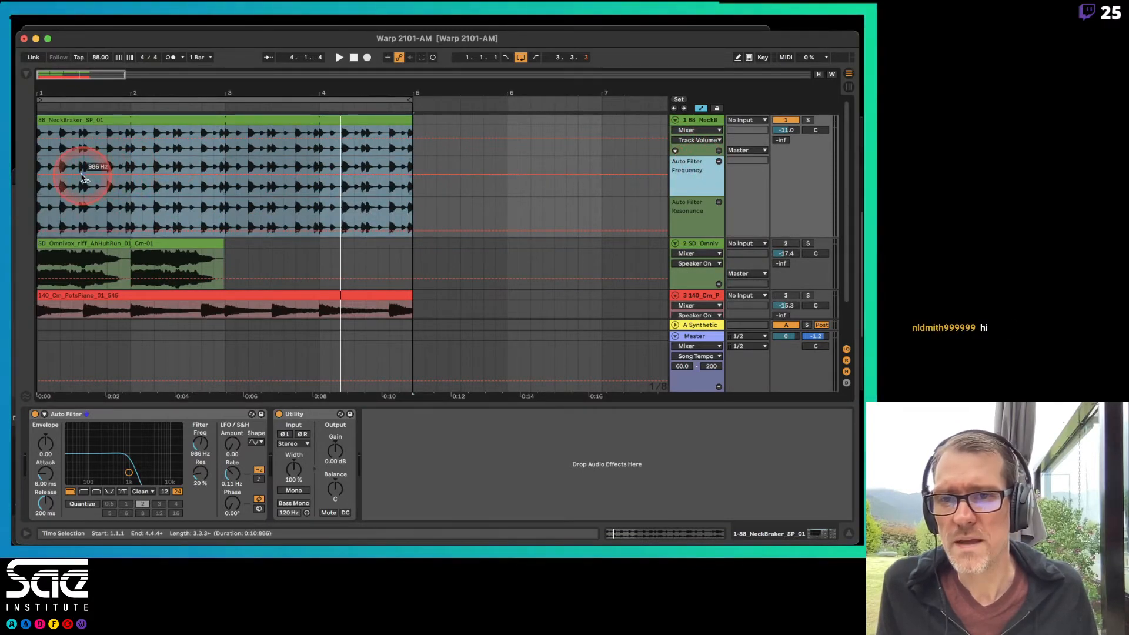
pyautogui.click(83, 179)
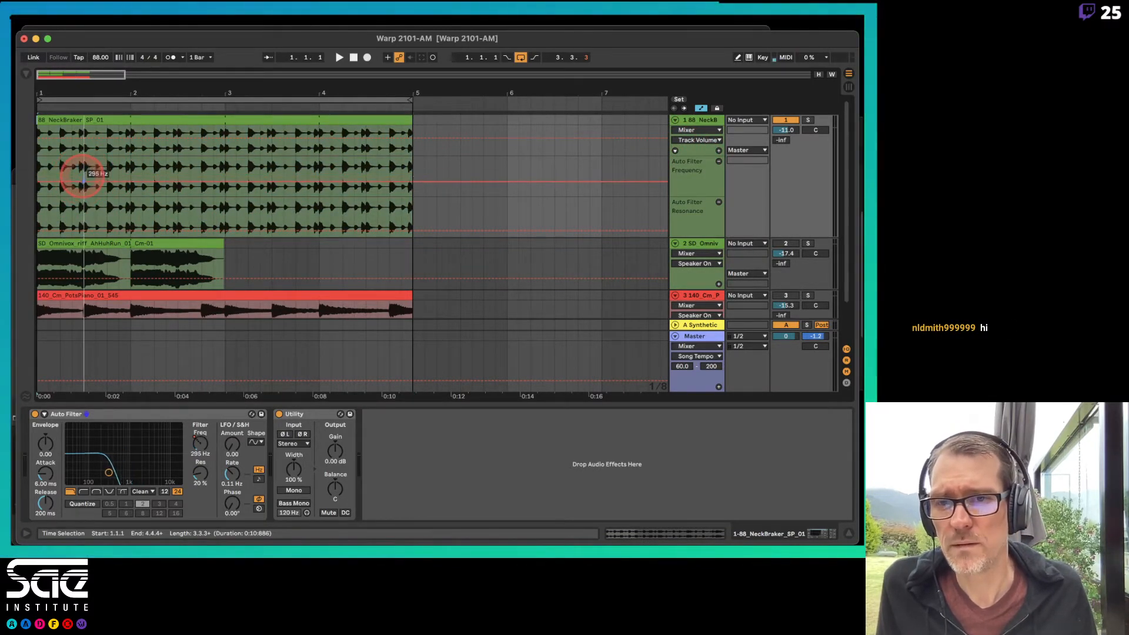
pyautogui.moveTo(83, 176)
pyautogui.mouseDown()
pyautogui.moveTo(391, 186)
pyautogui.moveTo(386, 171)
pyautogui.mouseUp()
pyautogui.click(273, 340)
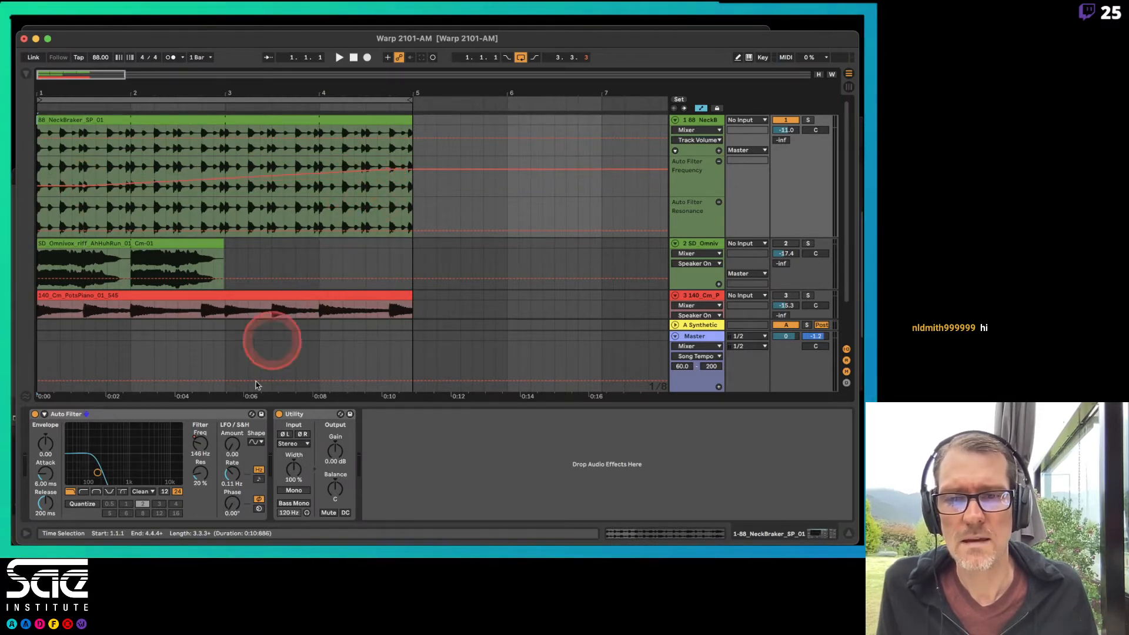
pyautogui.click(322, 256)
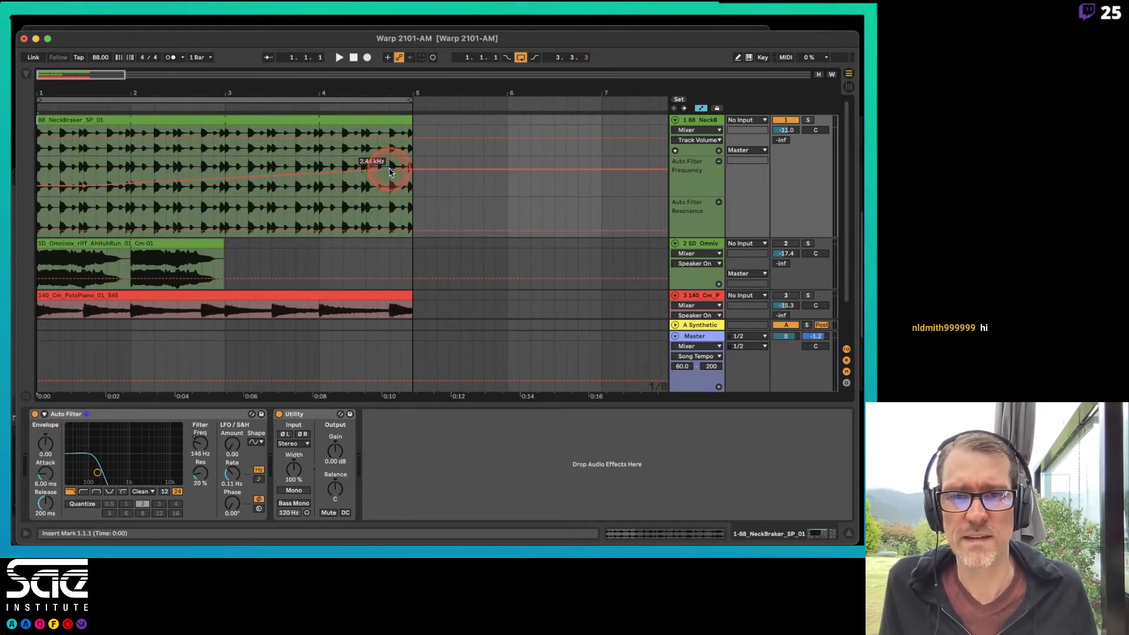
pyautogui.moveTo(390, 171); pyautogui.dragTo(391, 169)
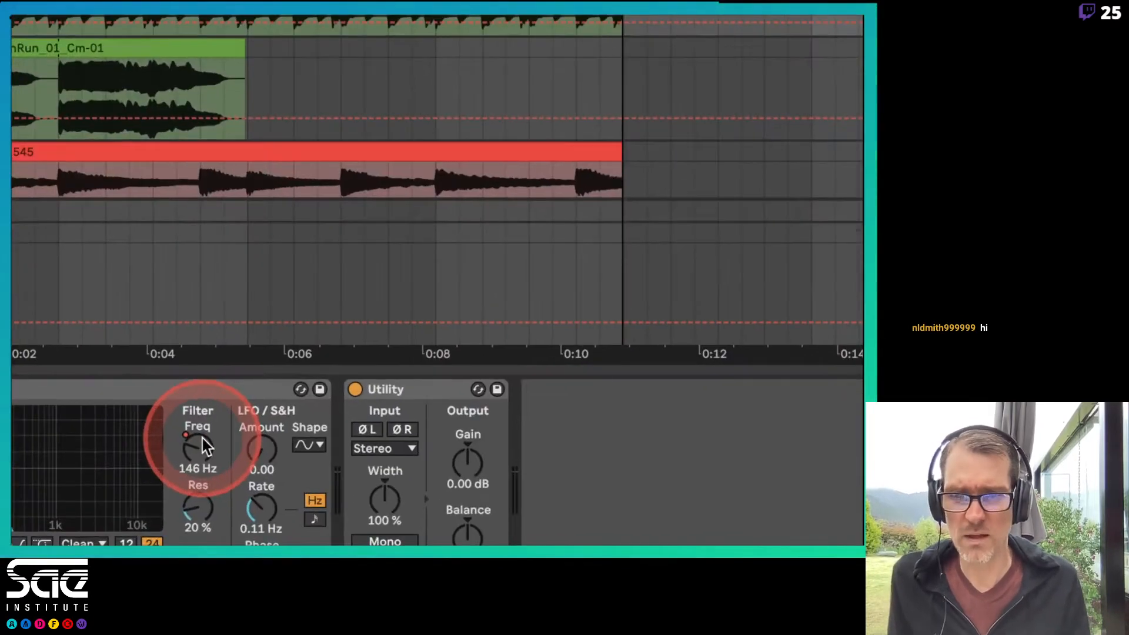
pyautogui.moveTo(199, 464); pyautogui.dragTo(198, 432)
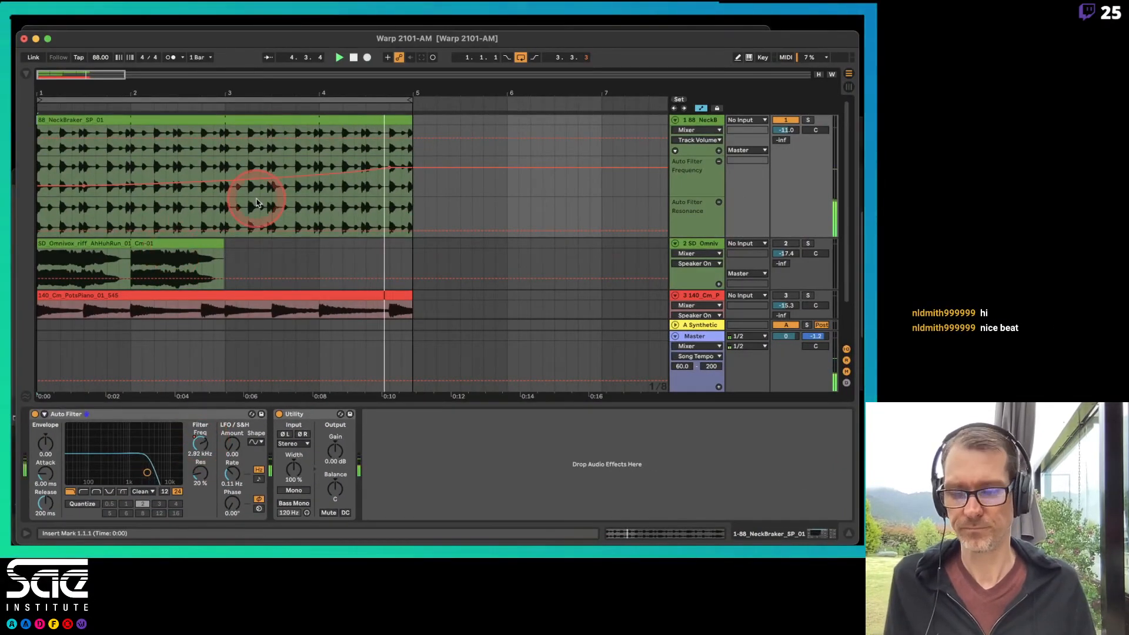
# Reopen the NeckBraker clip's Frequency envelope and examine it alongside the arrangement's Frequency automation
pyautogui.doubleClick(256, 203)
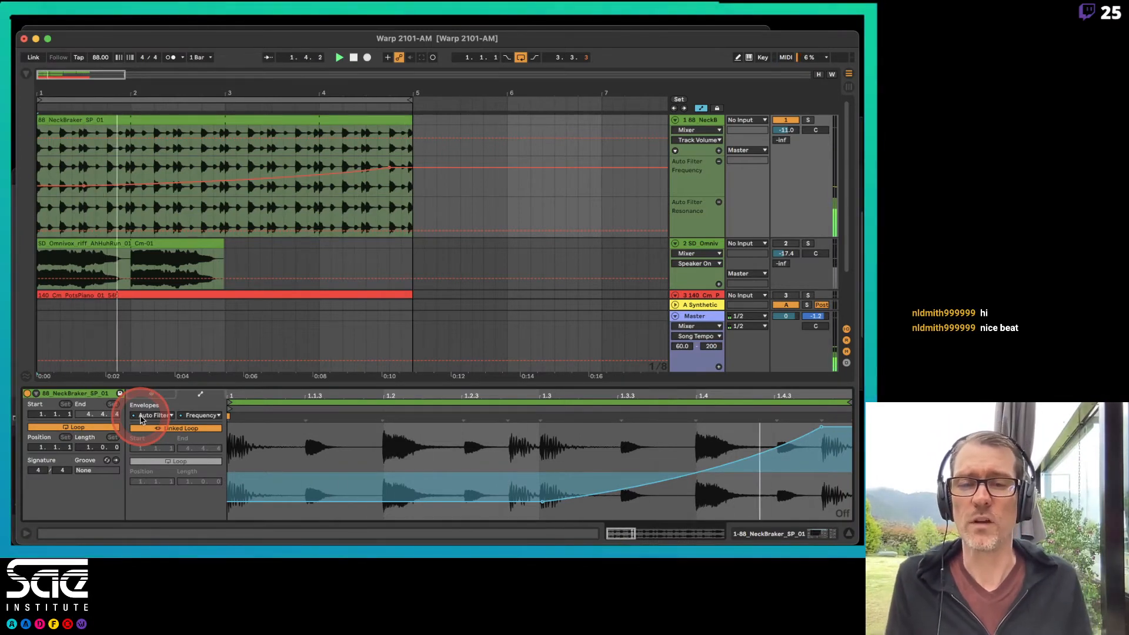
pyautogui.moveTo(259, 503); pyautogui.dragTo(297, 508)
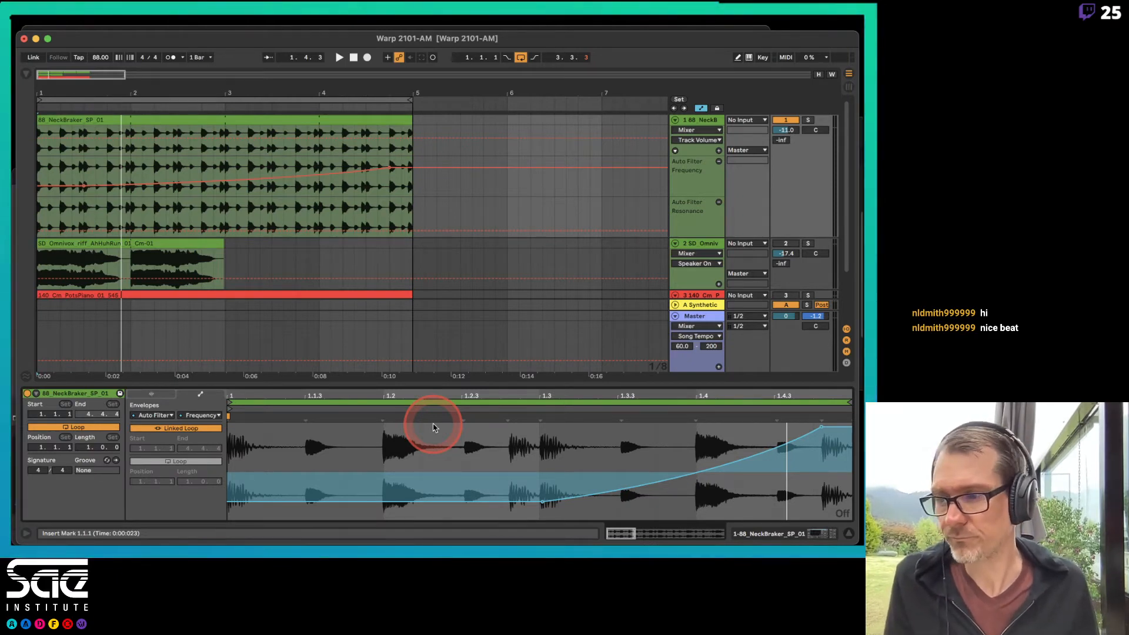
pyautogui.click(454, 491)
pyautogui.click(393, 194)
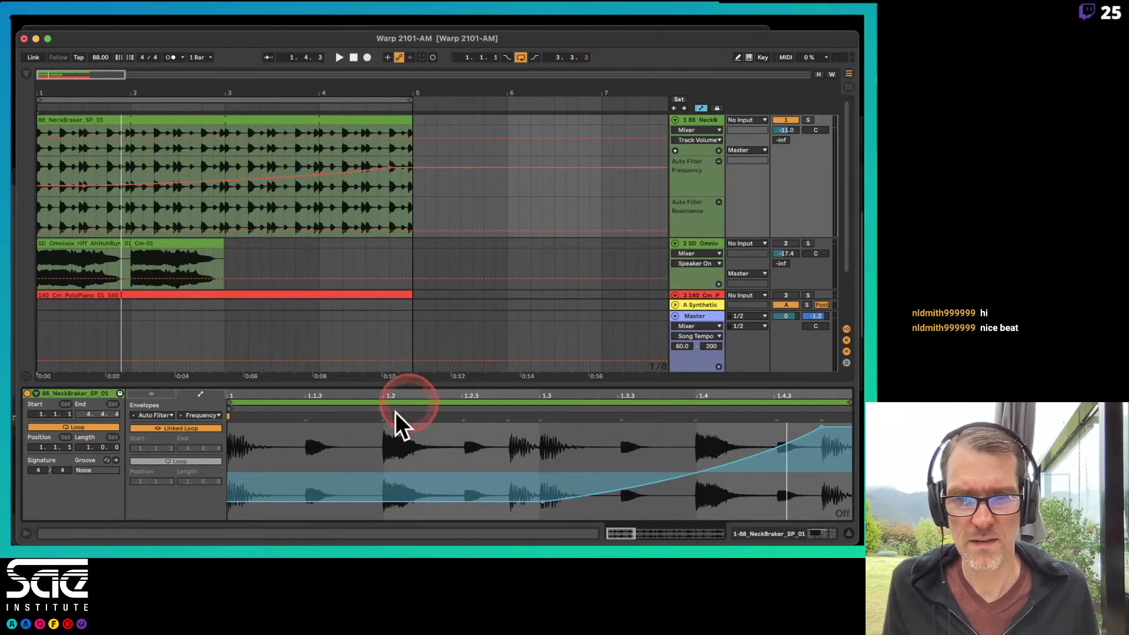
pyautogui.click(412, 430)
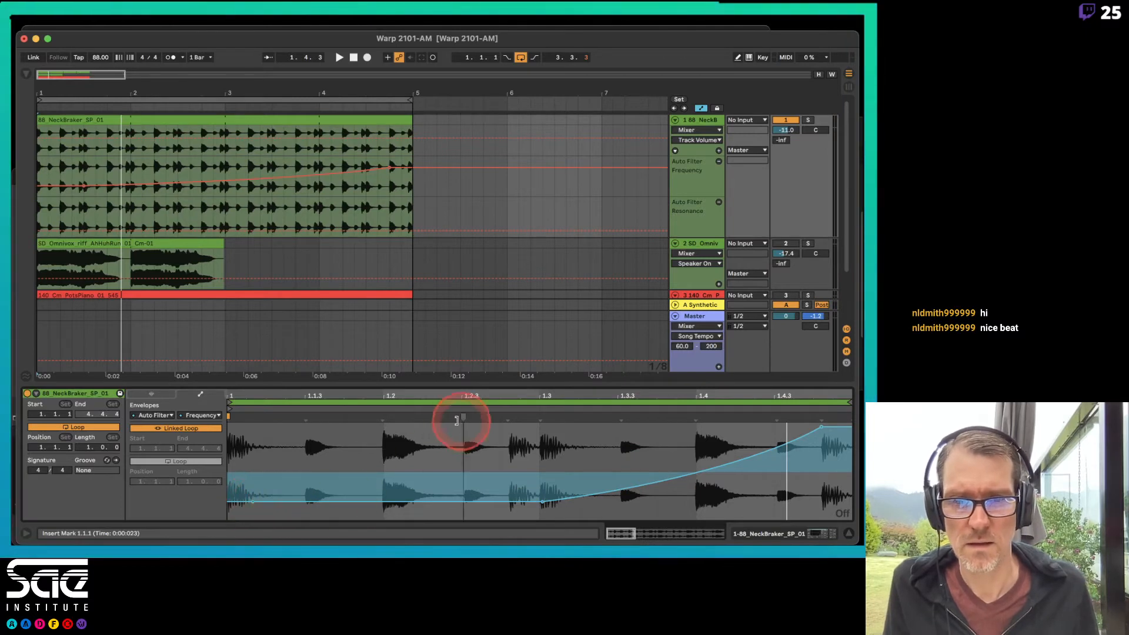
# Unlink the Frequency envelope's loop from the clip and set its loop length to 0.1.2
pyautogui.click(177, 428)
pyautogui.click(264, 400)
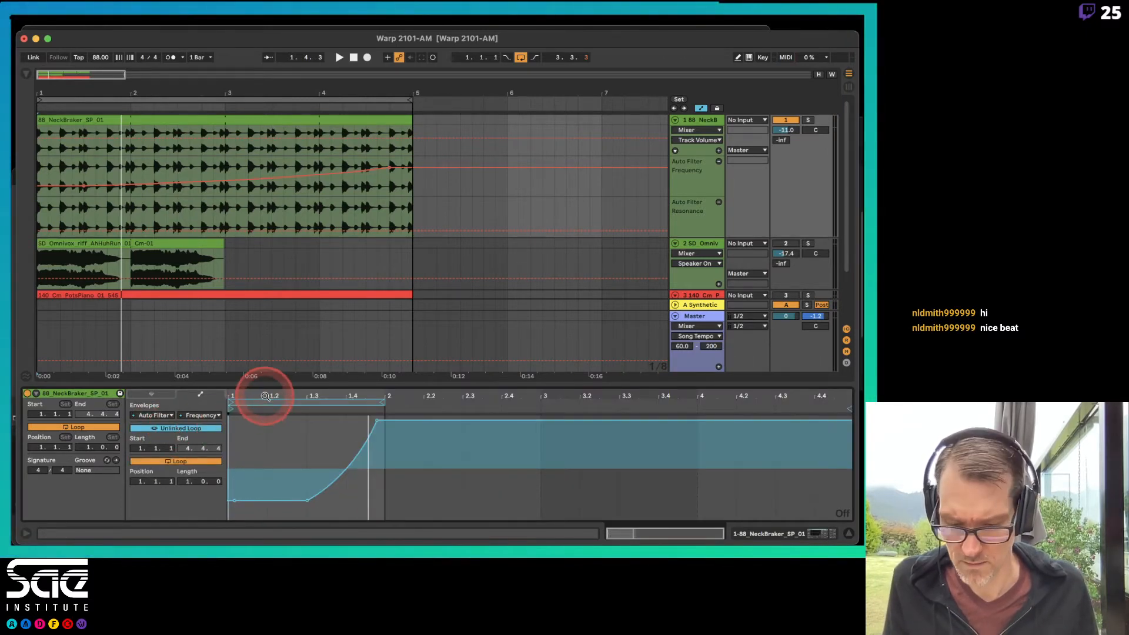
pyautogui.moveTo(265, 397); pyautogui.dragTo(368, 405)
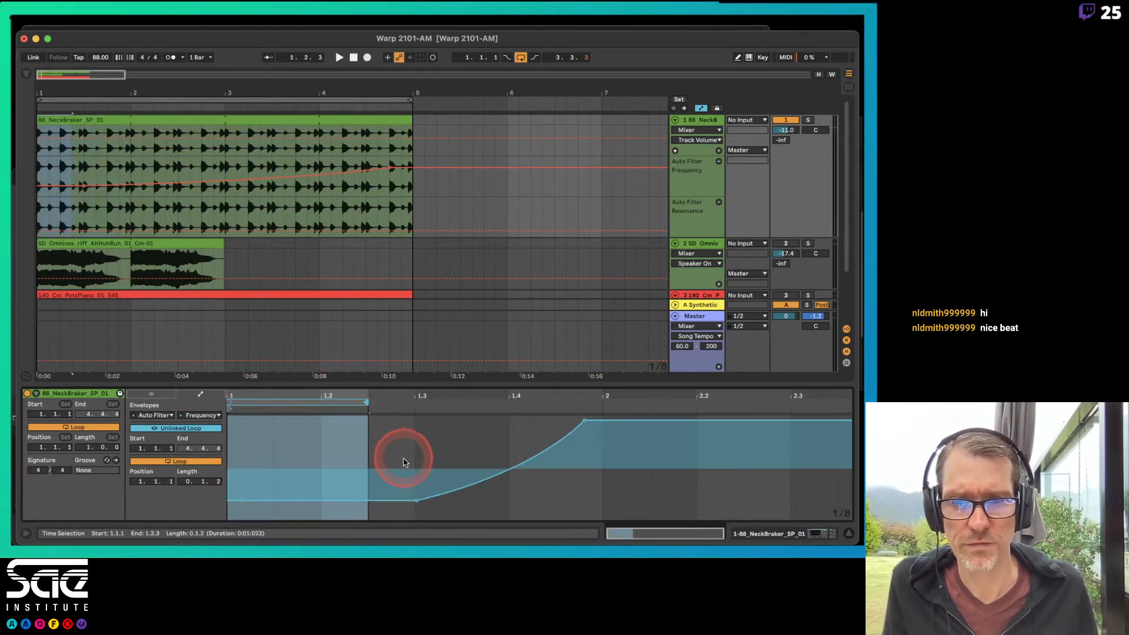
# Add a Frequency envelope peak at 1.2, curve the rise leading up to it, and play the result
pyautogui.moveTo(349, 498); pyautogui.dragTo(355, 448)
pyautogui.moveTo(281, 459); pyautogui.dragTo(280, 454)
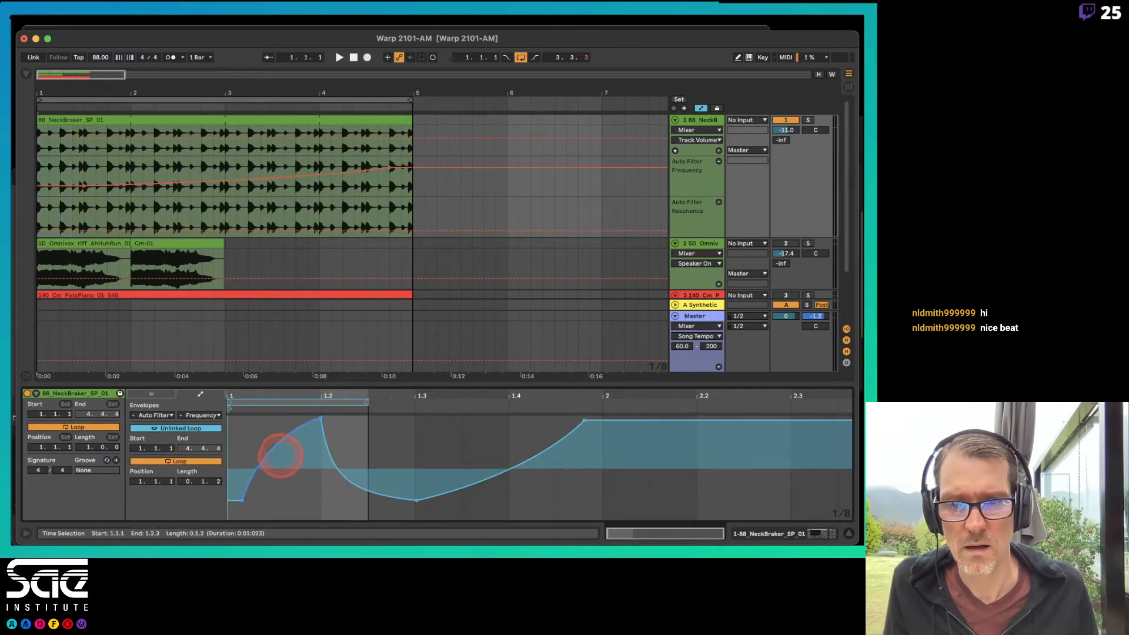
pyautogui.press('space')
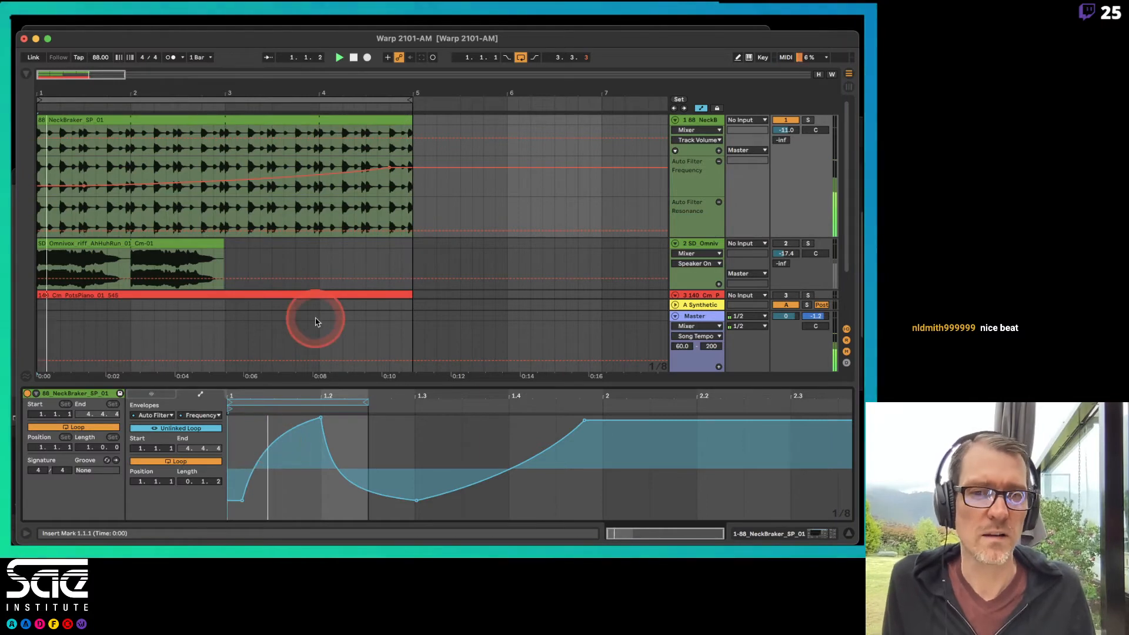
# Raise the end of the NeckBraker track's Frequency automation ramp slightly and stop playback
pyautogui.moveTo(386, 198); pyautogui.dragTo(390, 168)
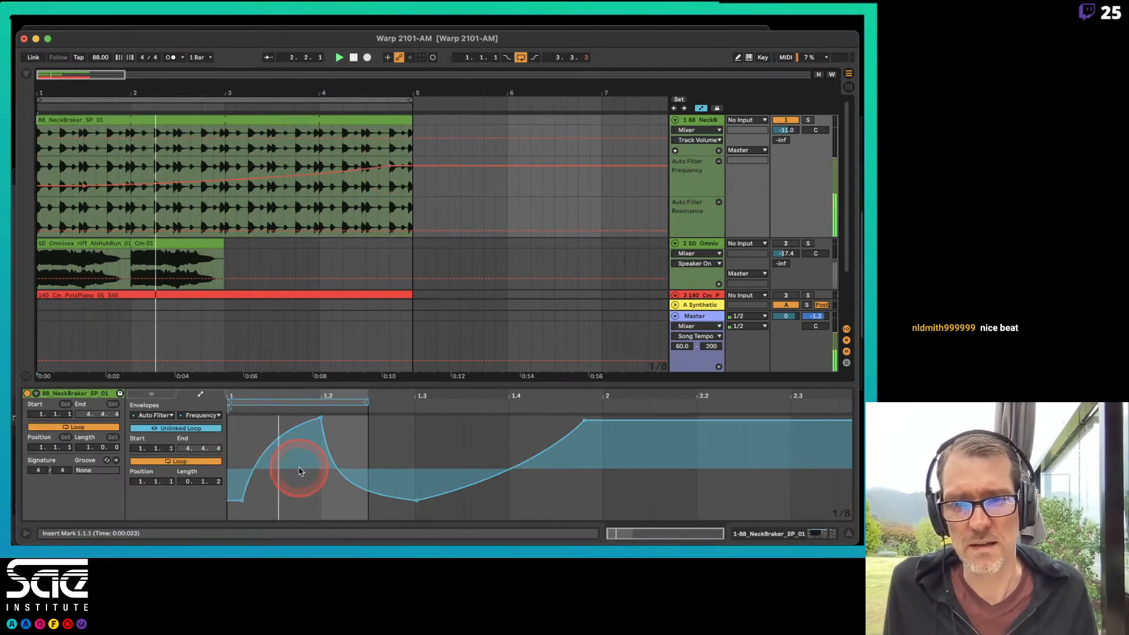
pyautogui.moveTo(272, 396); pyautogui.dragTo(277, 400)
pyautogui.press('space')
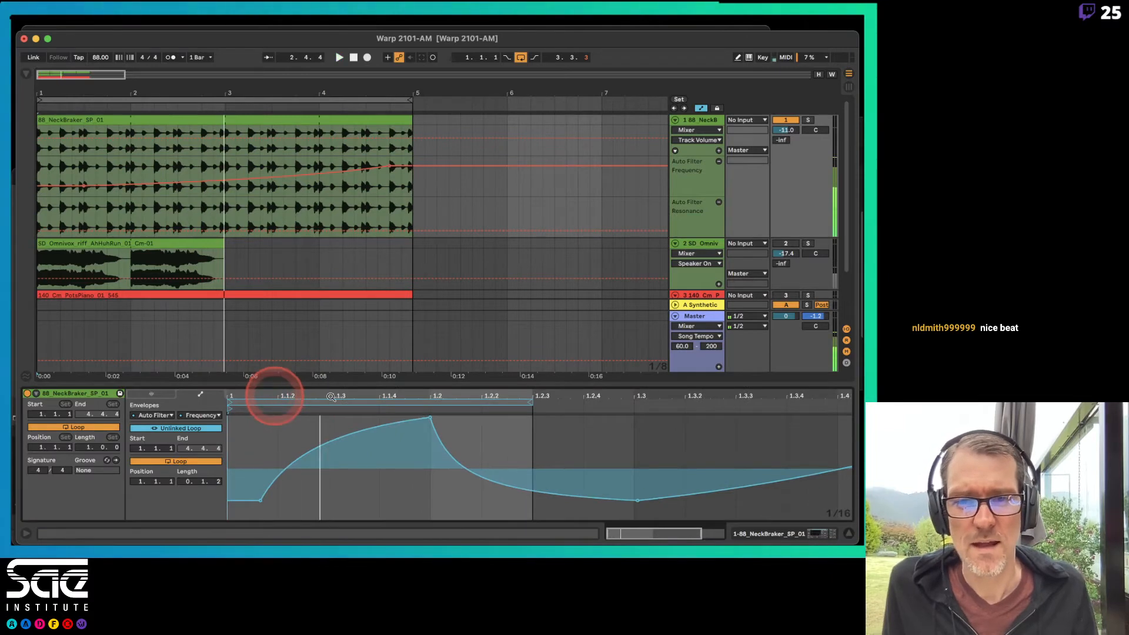
# Compare the NeckBraker clip's sample waveform with its unlinked Frequency envelope
pyautogui.click(151, 393)
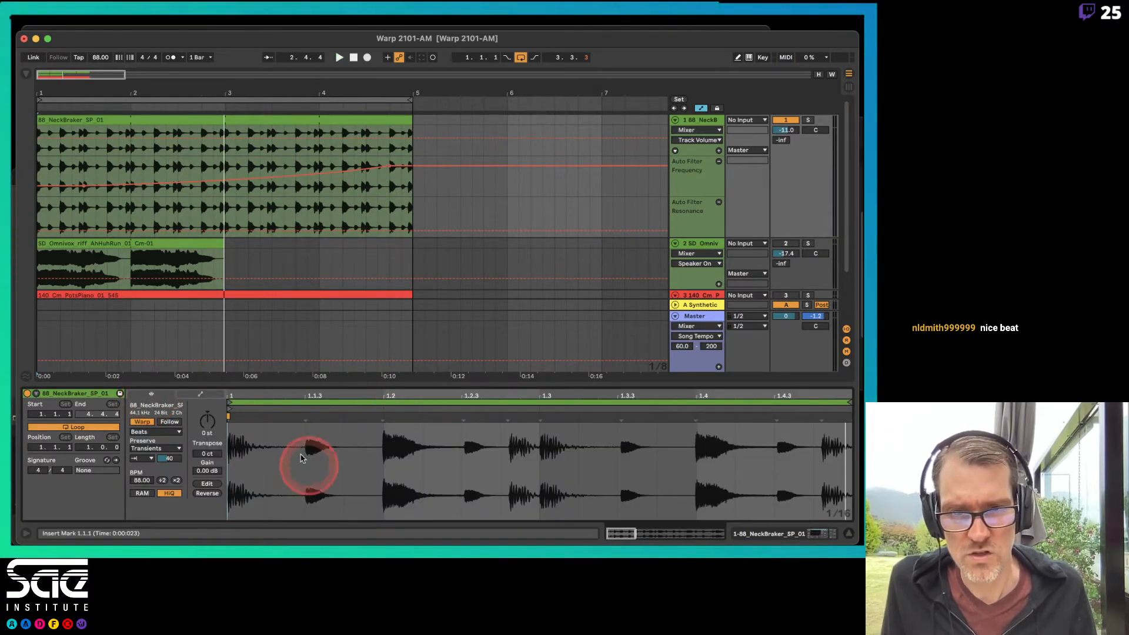
pyautogui.click(200, 393)
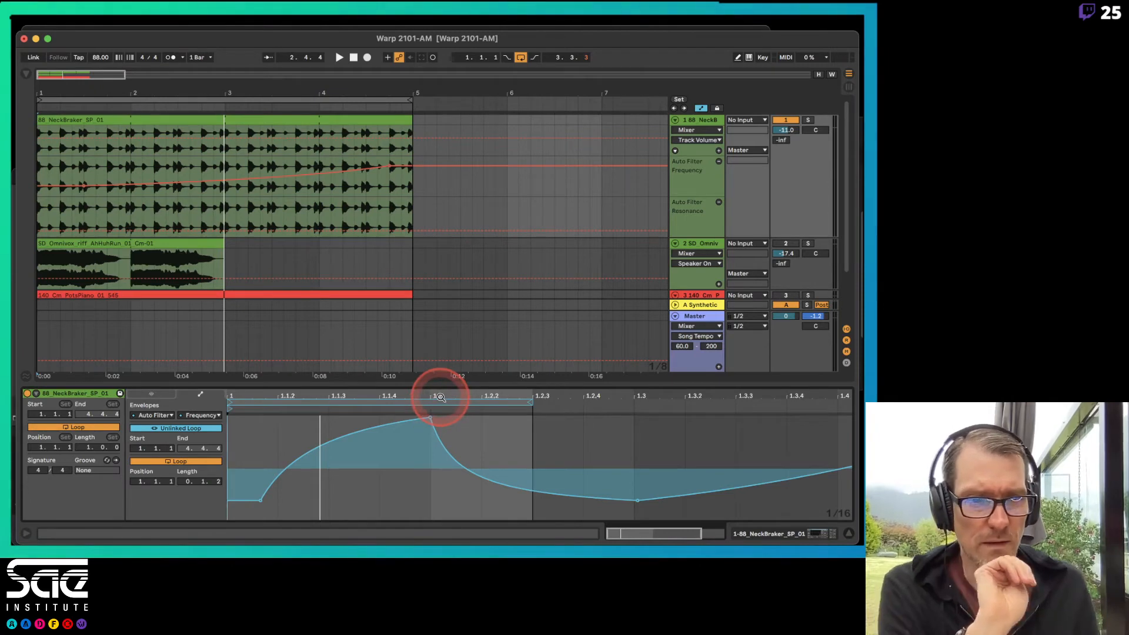
pyautogui.moveTo(441, 397); pyautogui.dragTo(400, 398)
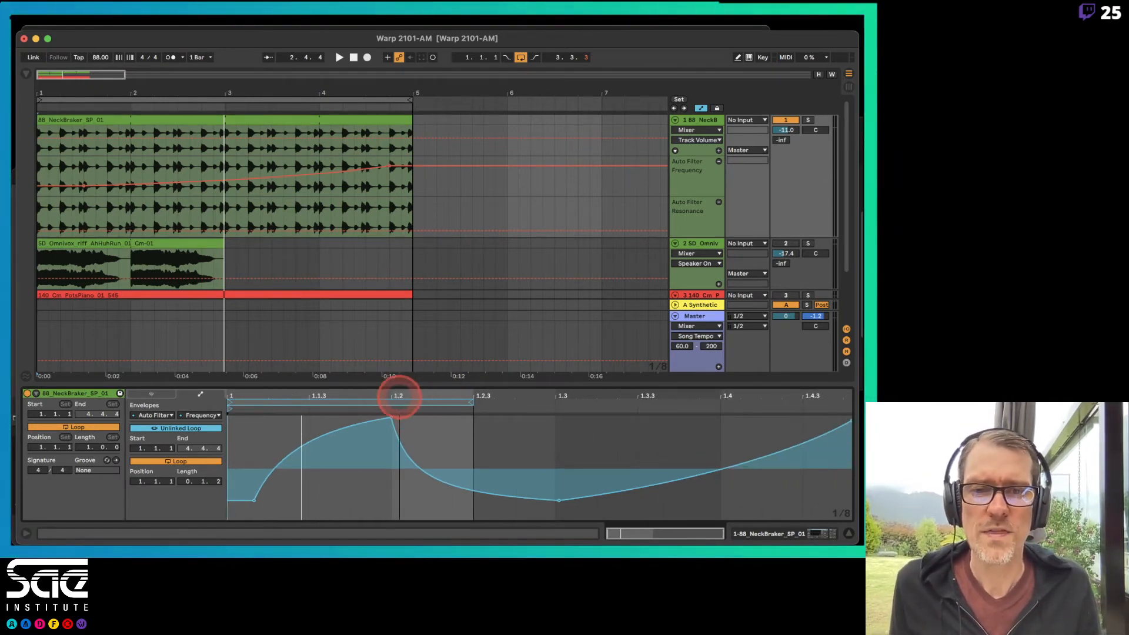
pyautogui.moveTo(398, 398); pyautogui.dragTo(399, 398)
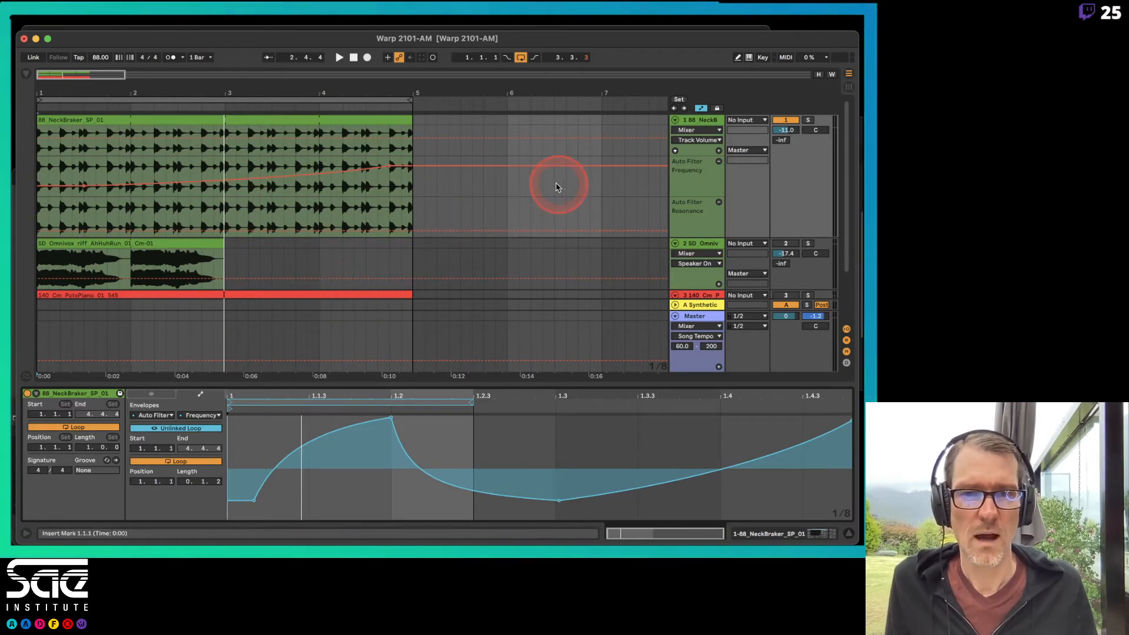
# Show the NeckBraker track's devices and search the browser's Audio Effects for "pan"
pyautogui.click(707, 124)
pyautogui.press('super+alt+b')
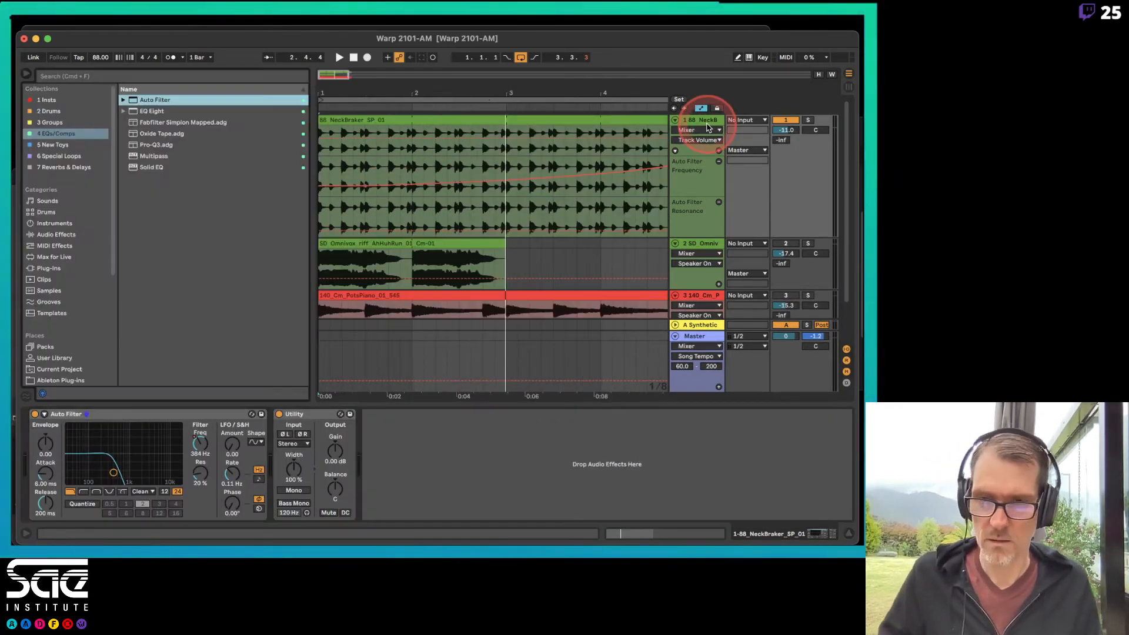
pyautogui.click(68, 236)
pyautogui.click(161, 78)
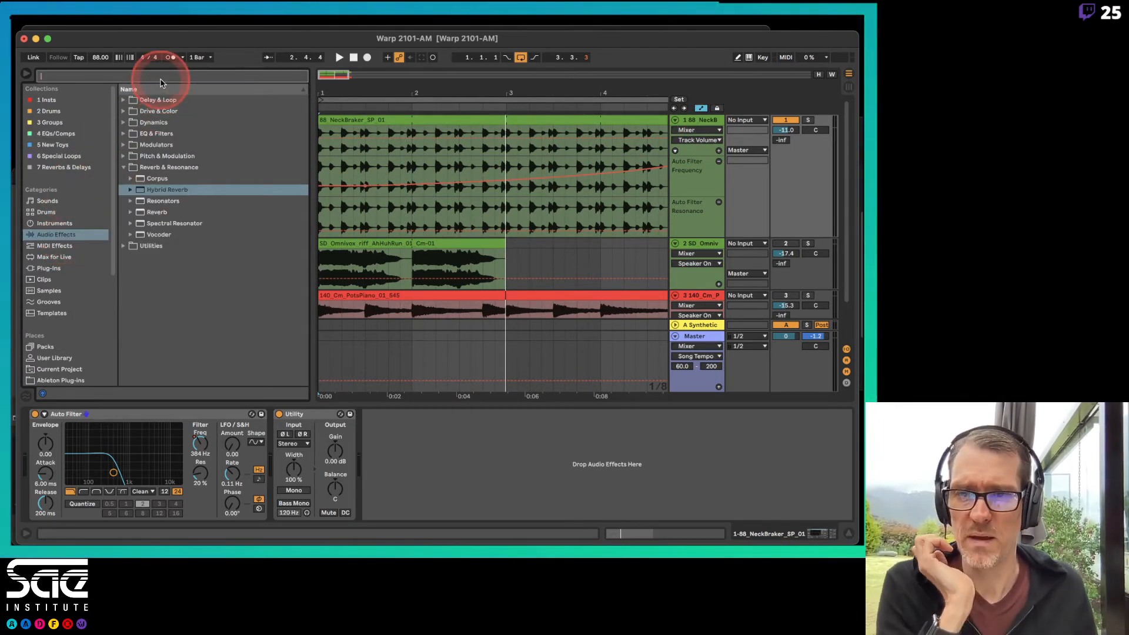
pyautogui.write('pan')
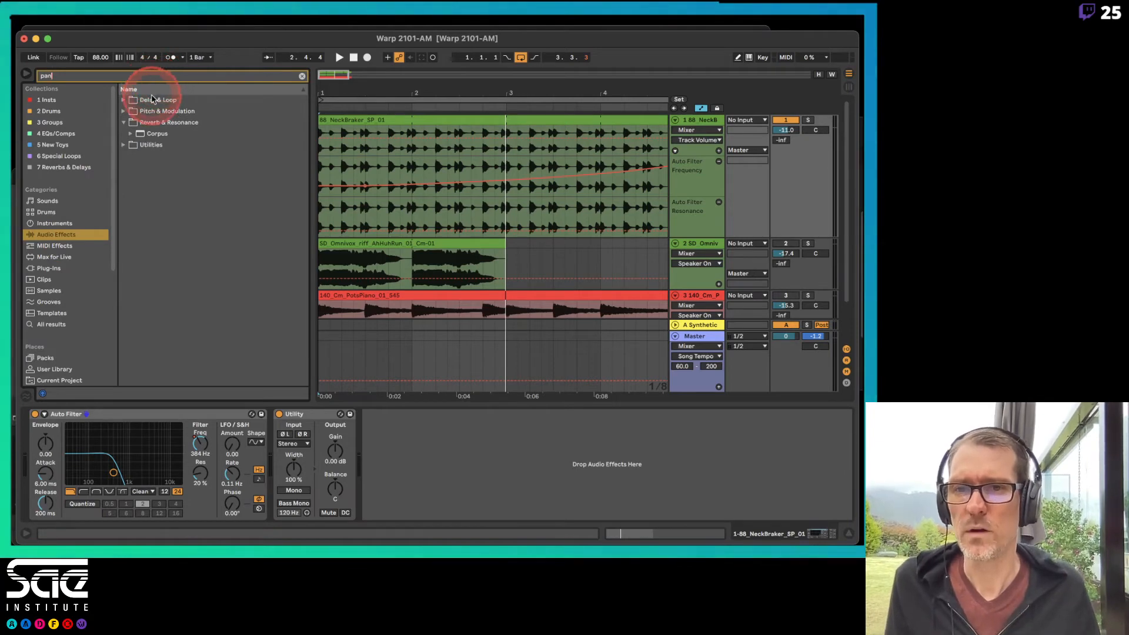
# Find Auto Pan under Pitch & Modulation and insert it between Auto Filter and Utility on the NeckBraker track
pyautogui.click(125, 145)
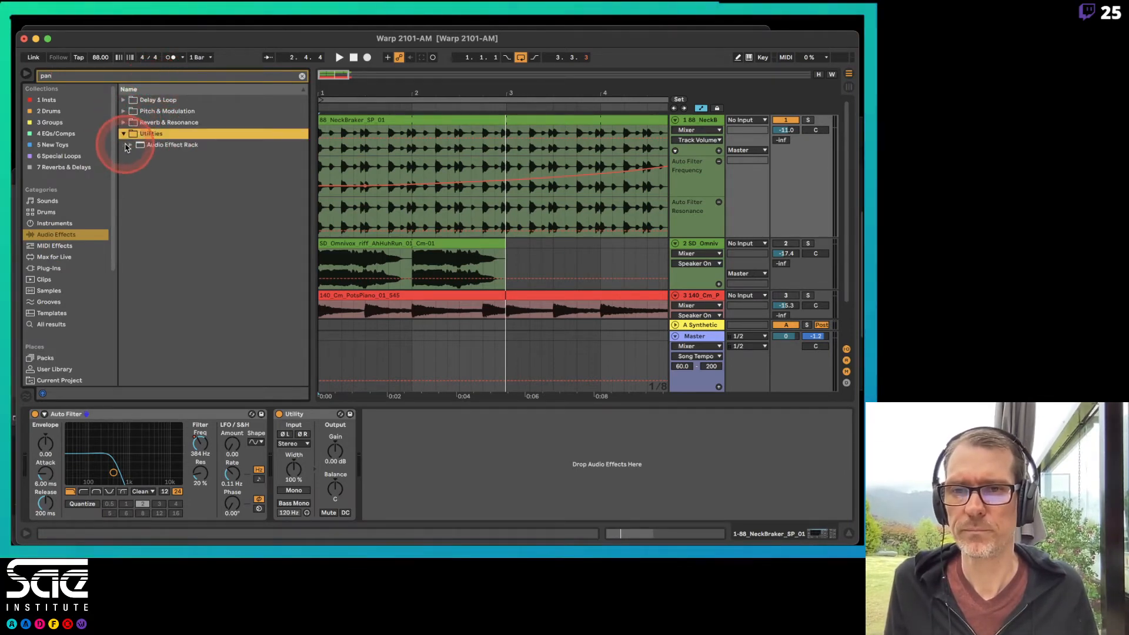
pyautogui.click(124, 112)
pyautogui.moveTo(139, 124); pyautogui.dragTo(170, 137)
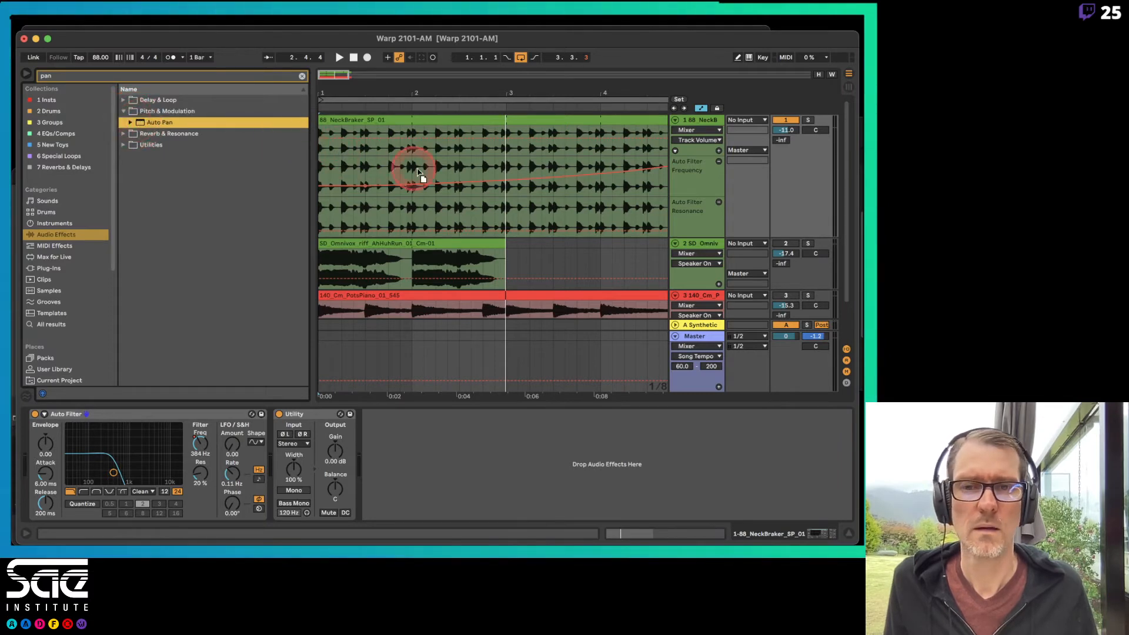
pyautogui.moveTo(278, 365); pyautogui.dragTo(270, 418)
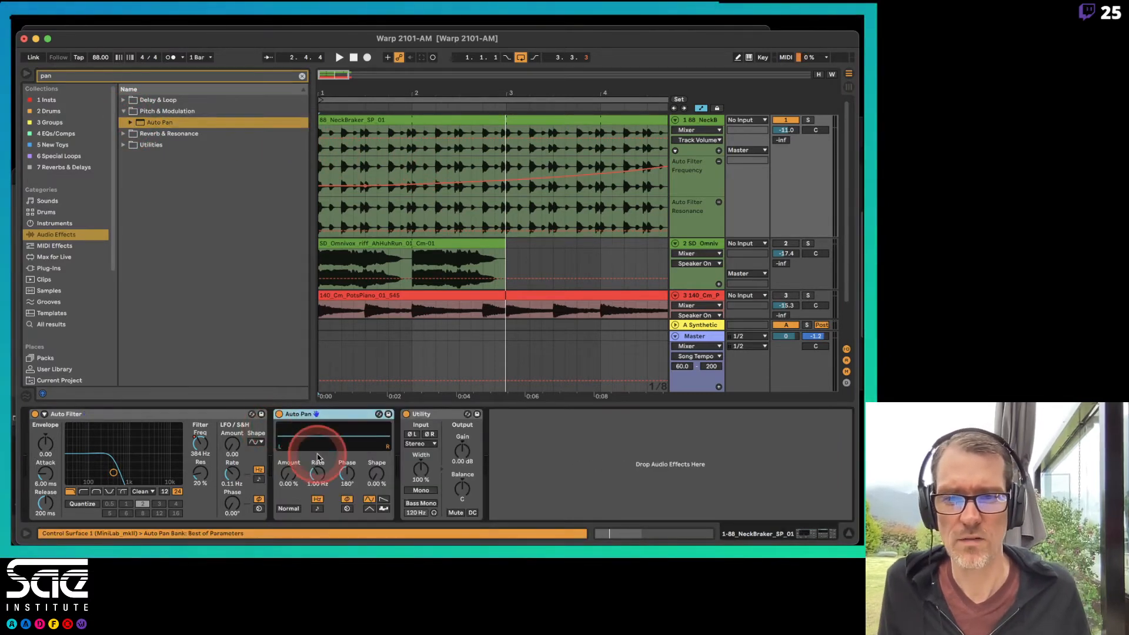
# Audition Auto Pan with a raised Amount and remove the device from the NeckBraker track
pyautogui.moveTo(289, 486); pyautogui.dragTo(286, 462)
pyautogui.press('space')
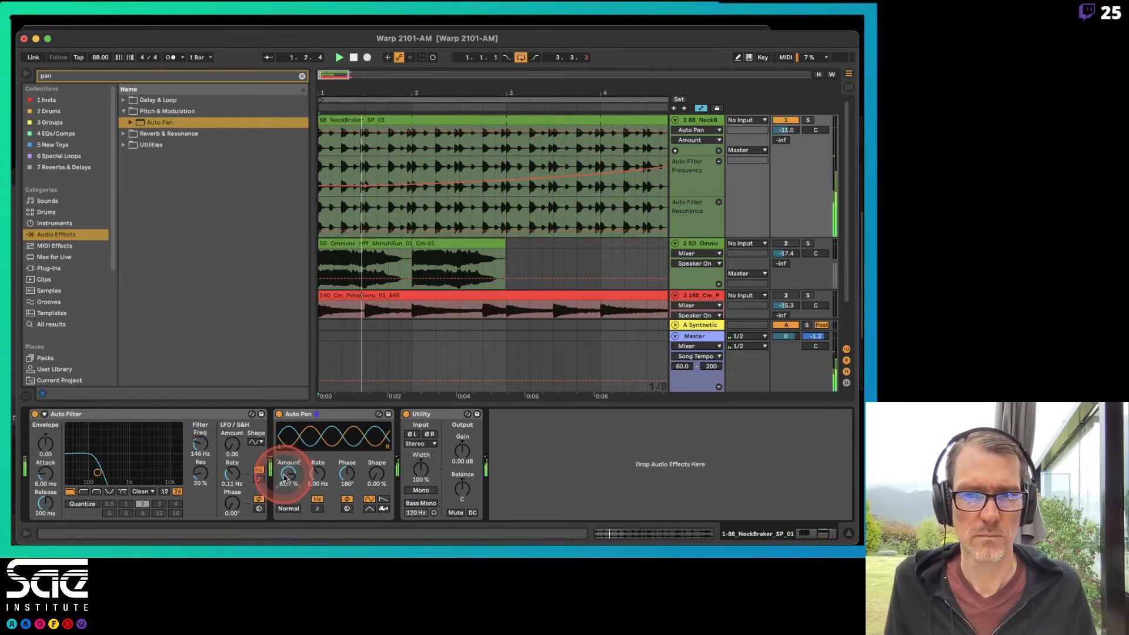
pyautogui.click(347, 416)
pyautogui.press('Delete')
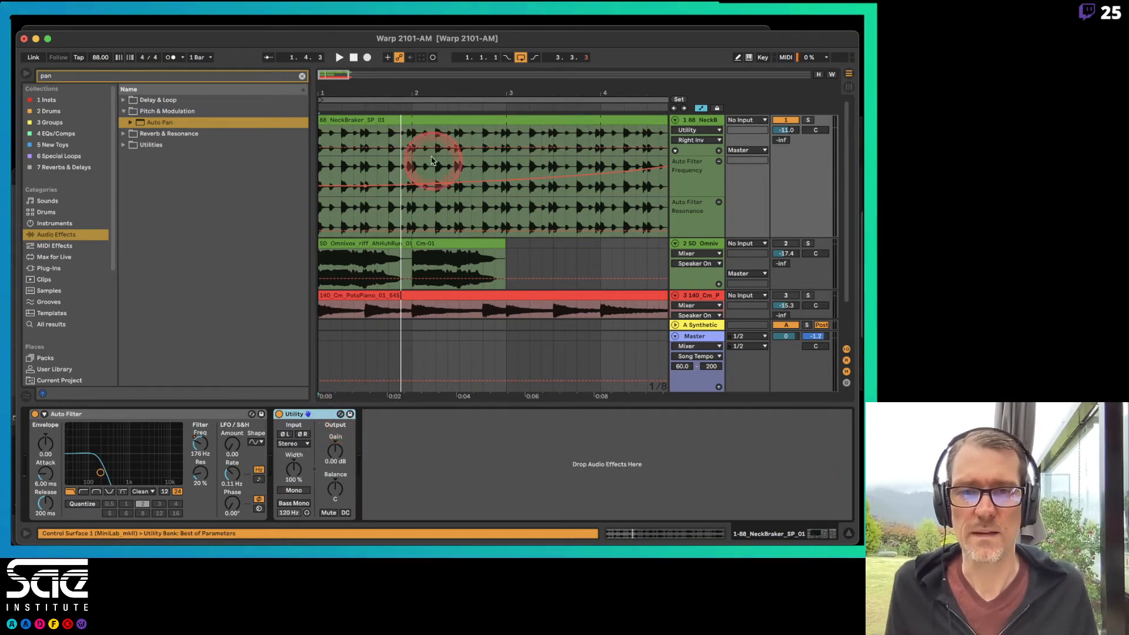
# Open the NeckBraker clip's envelope for the Mixer's Track Panning
pyautogui.click(429, 119)
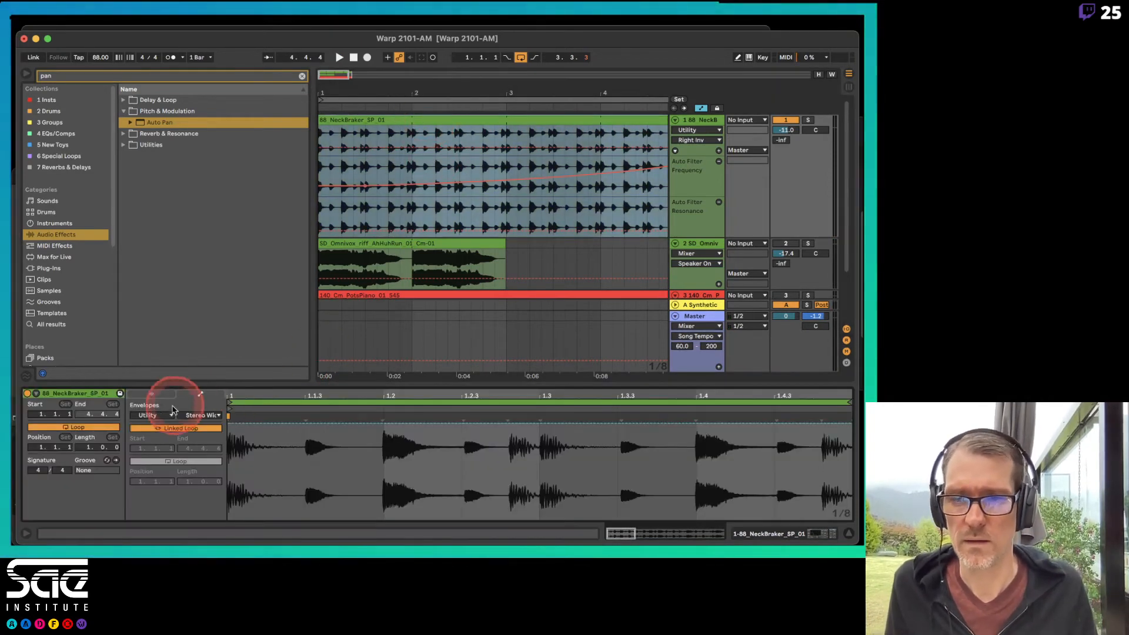
pyautogui.click(152, 415)
pyautogui.click(157, 450)
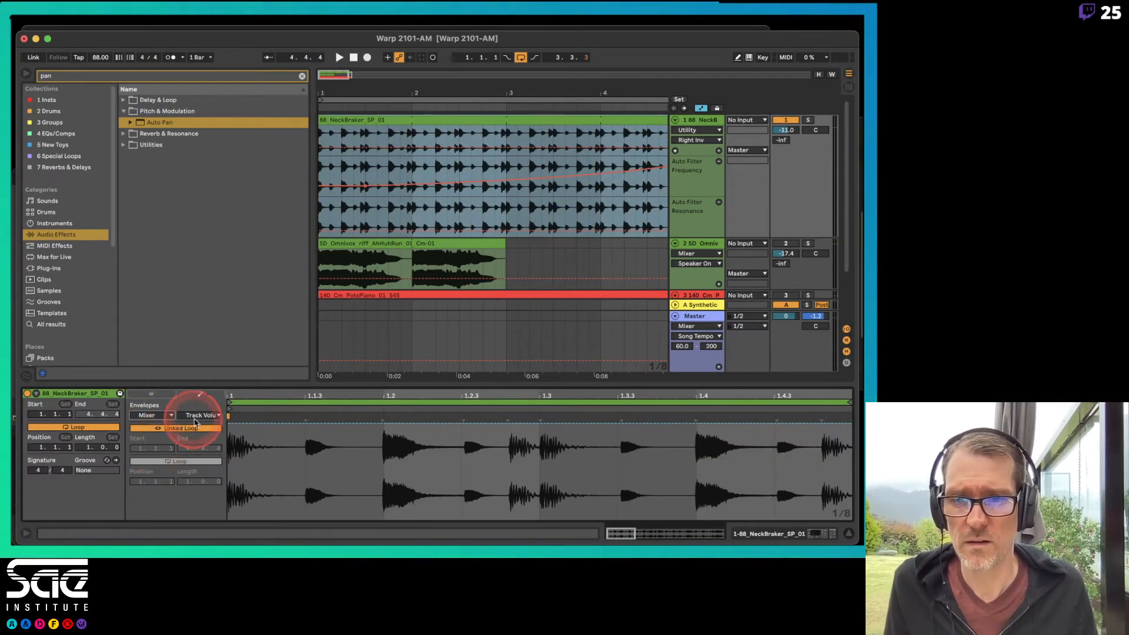
pyautogui.click(201, 415)
pyautogui.click(207, 425)
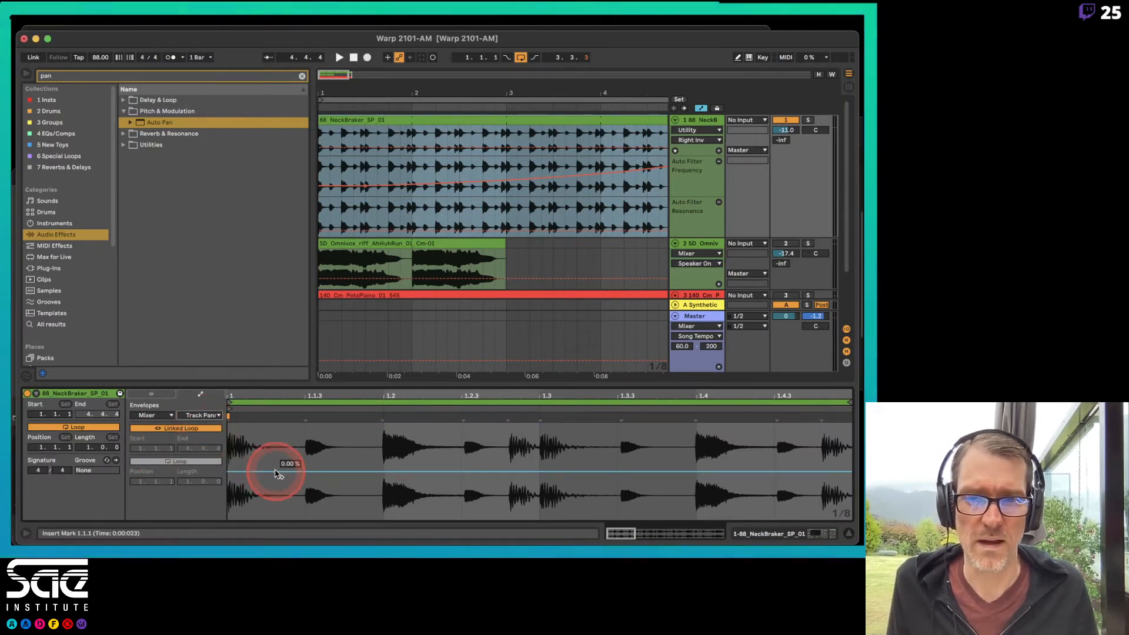
# Unlink the Track Panning envelope's loop from the clip and set its loop length to 0.2.0
pyautogui.click(182, 428)
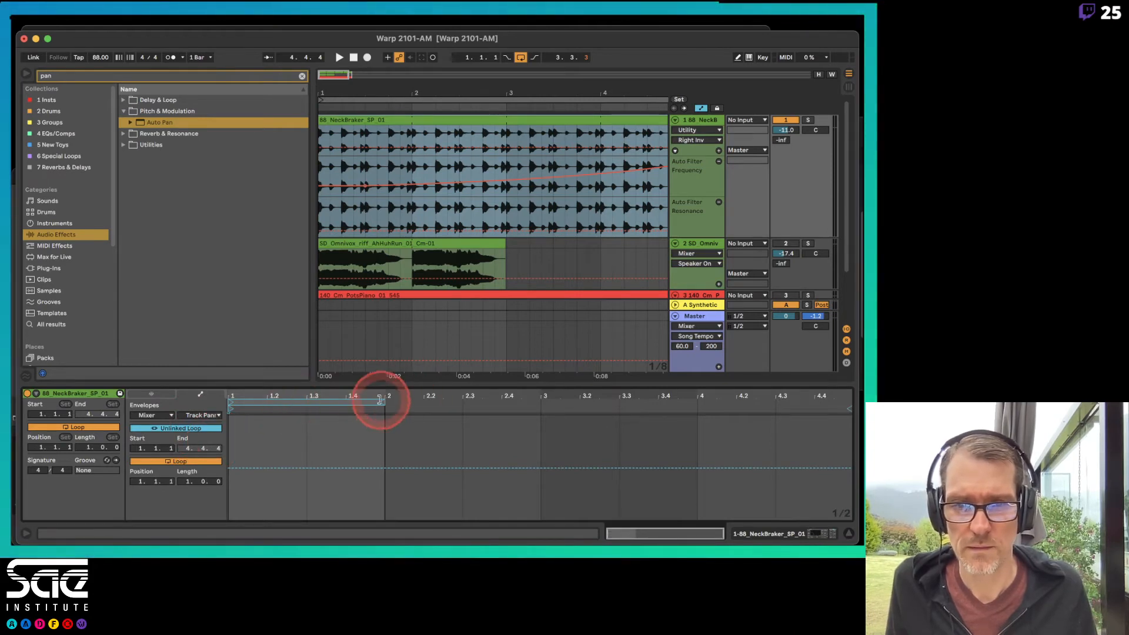
pyautogui.click(290, 402)
pyautogui.doubleClick(282, 395)
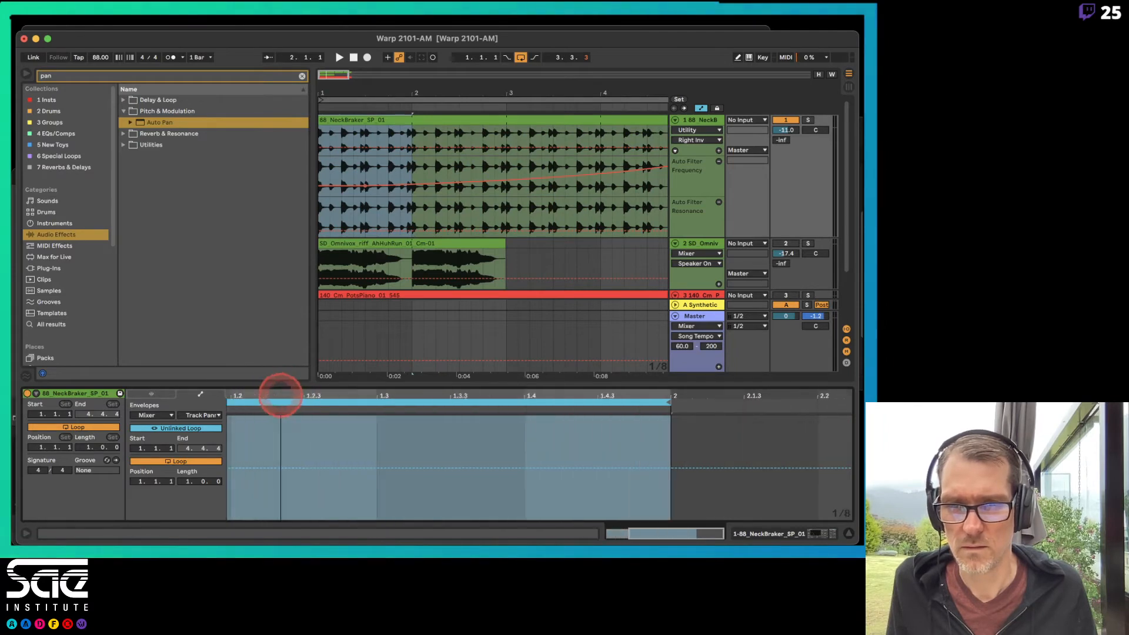
pyautogui.click(317, 435)
pyautogui.click(180, 455)
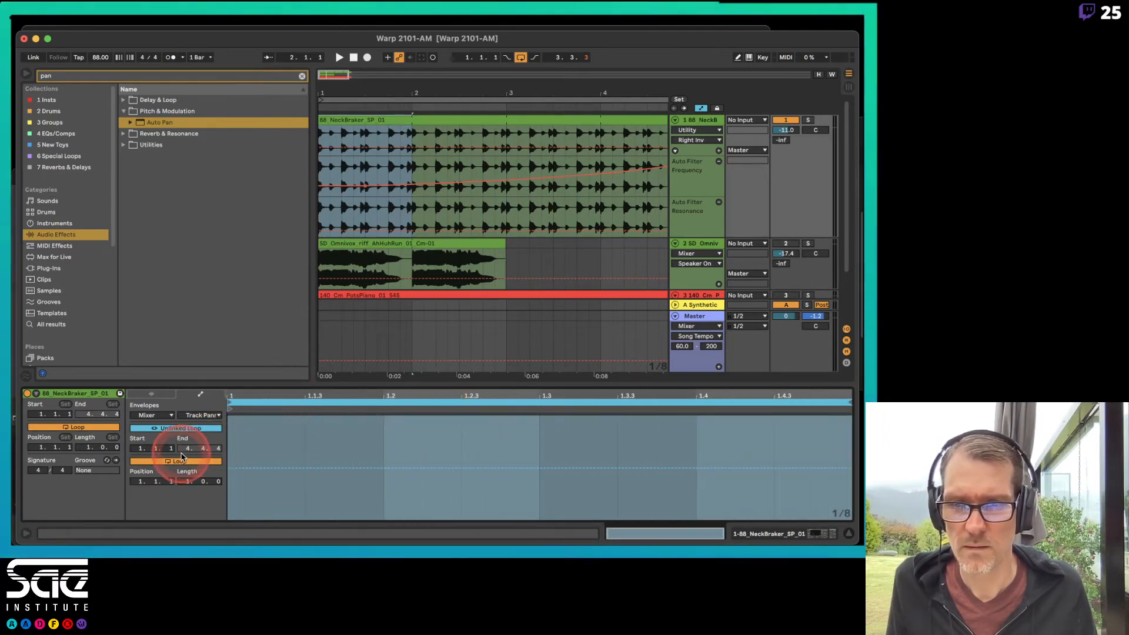
pyautogui.click(188, 482)
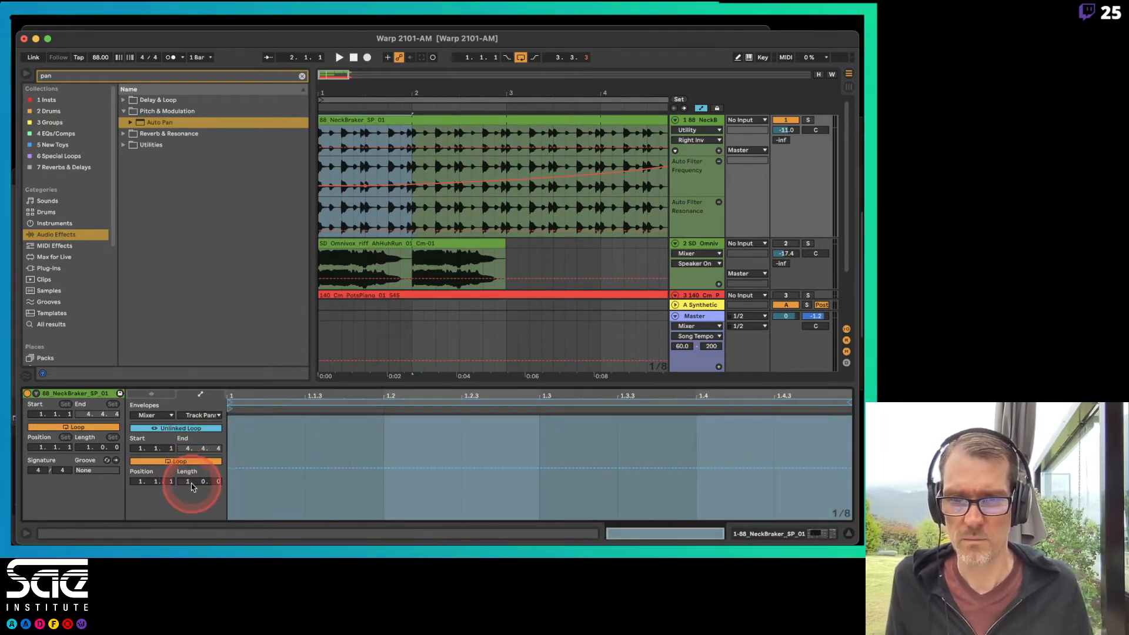
pyautogui.write('2')
pyautogui.press('Return')
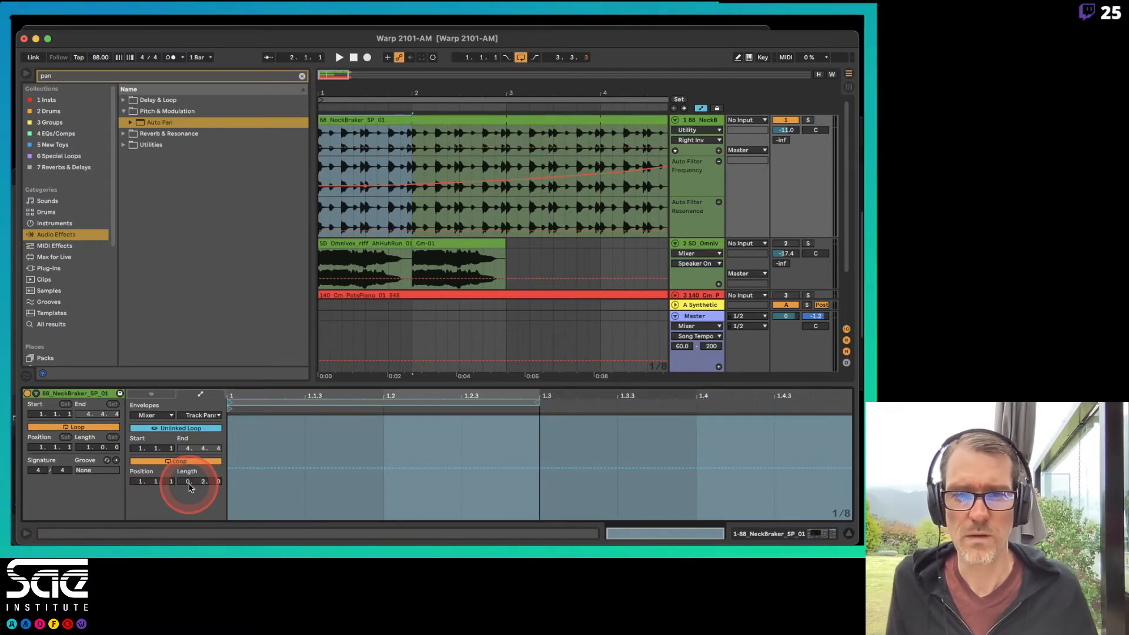
# Insert a rising ramp shape from 1 to 1.3 in the Track Panning envelope and delete it
pyautogui.click(231, 467)
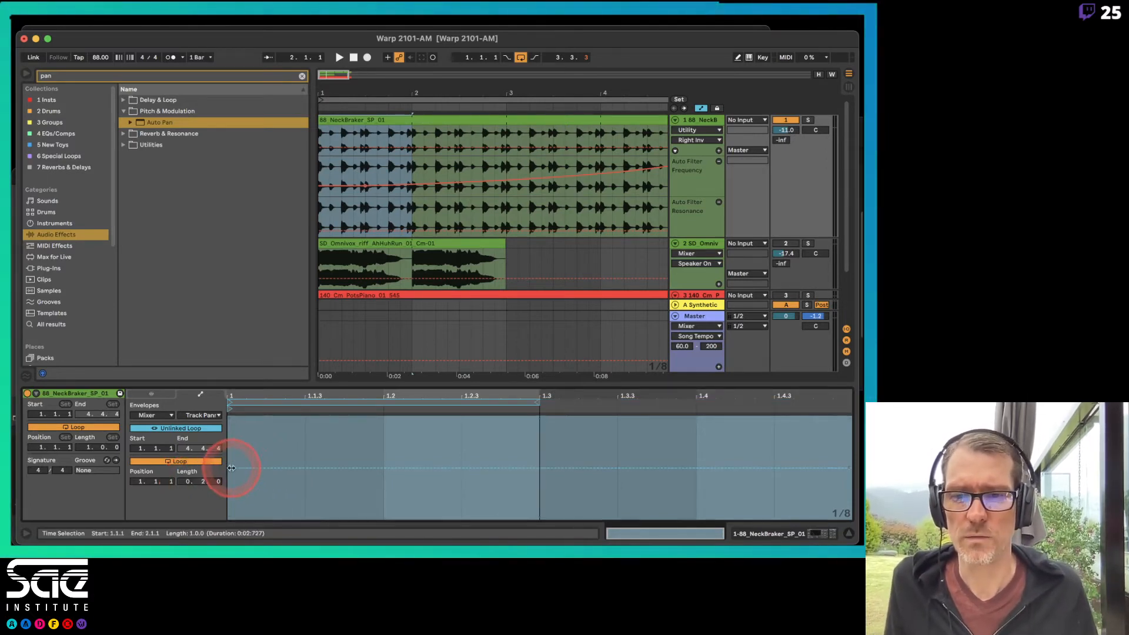
pyautogui.click(243, 470)
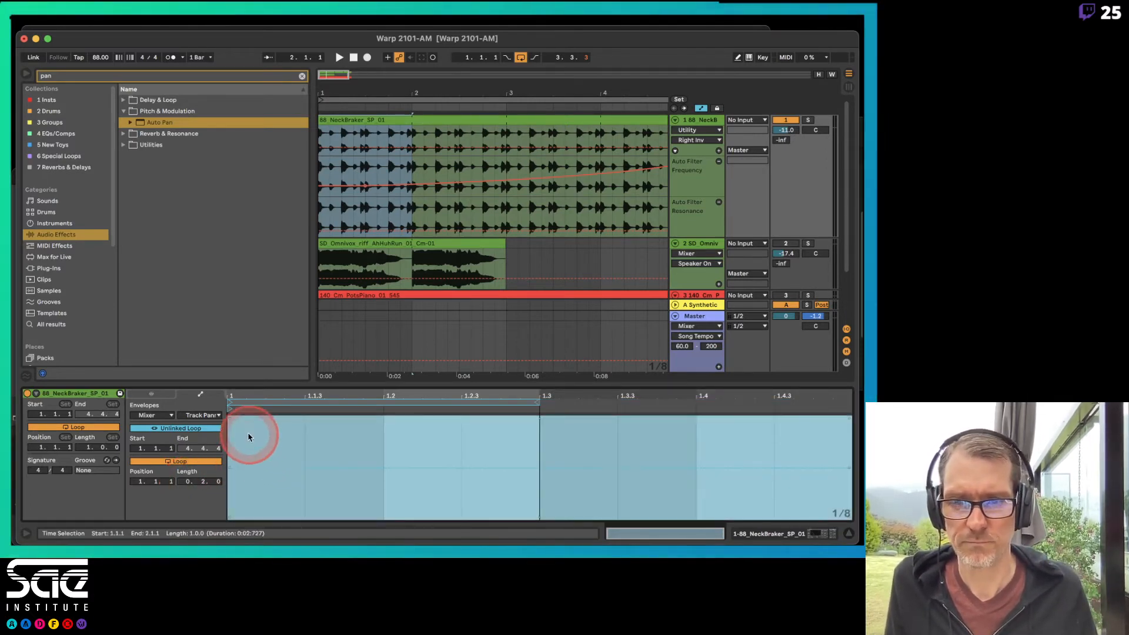
pyautogui.click(229, 438)
pyautogui.moveTo(230, 438); pyautogui.dragTo(537, 433)
pyautogui.rightClick(485, 441)
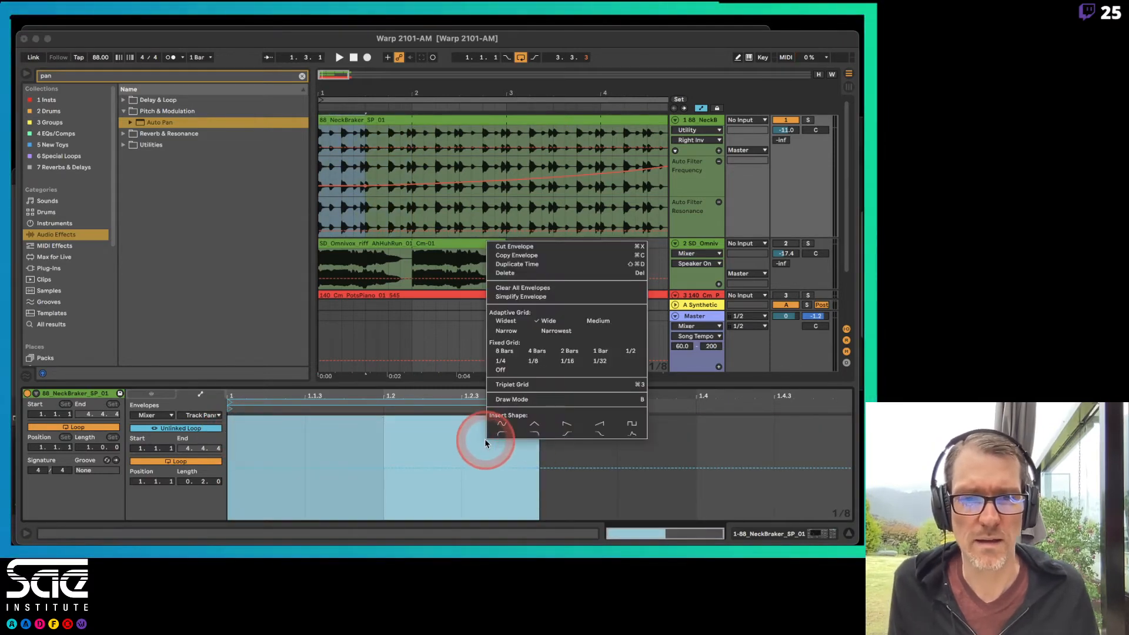
pyautogui.click(605, 424)
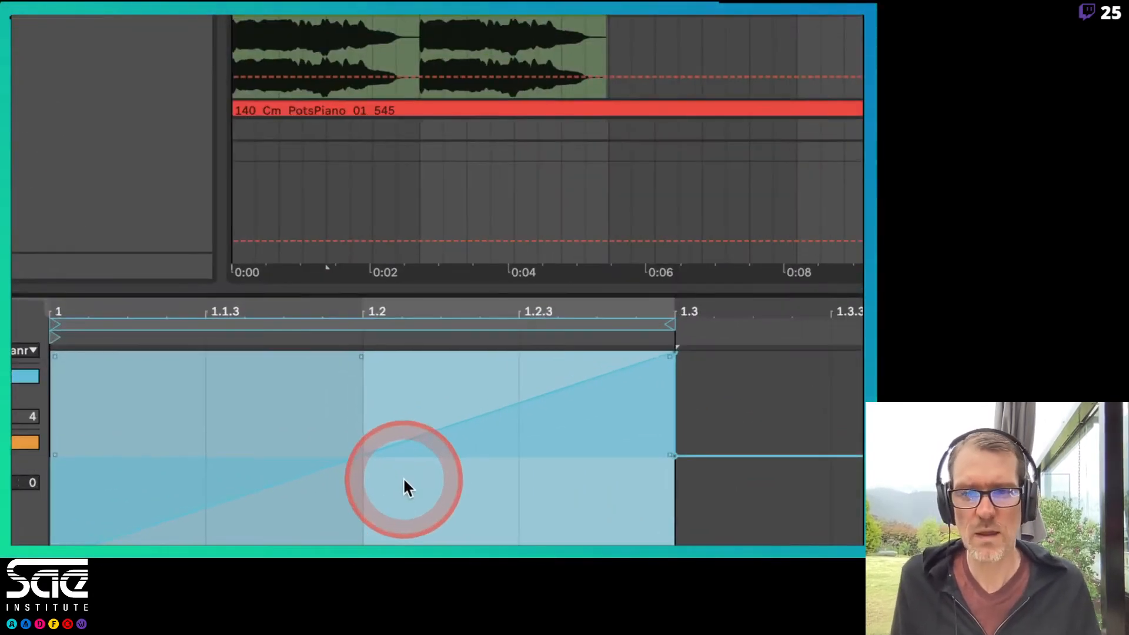
pyautogui.press('Delete')
pyautogui.click(212, 416)
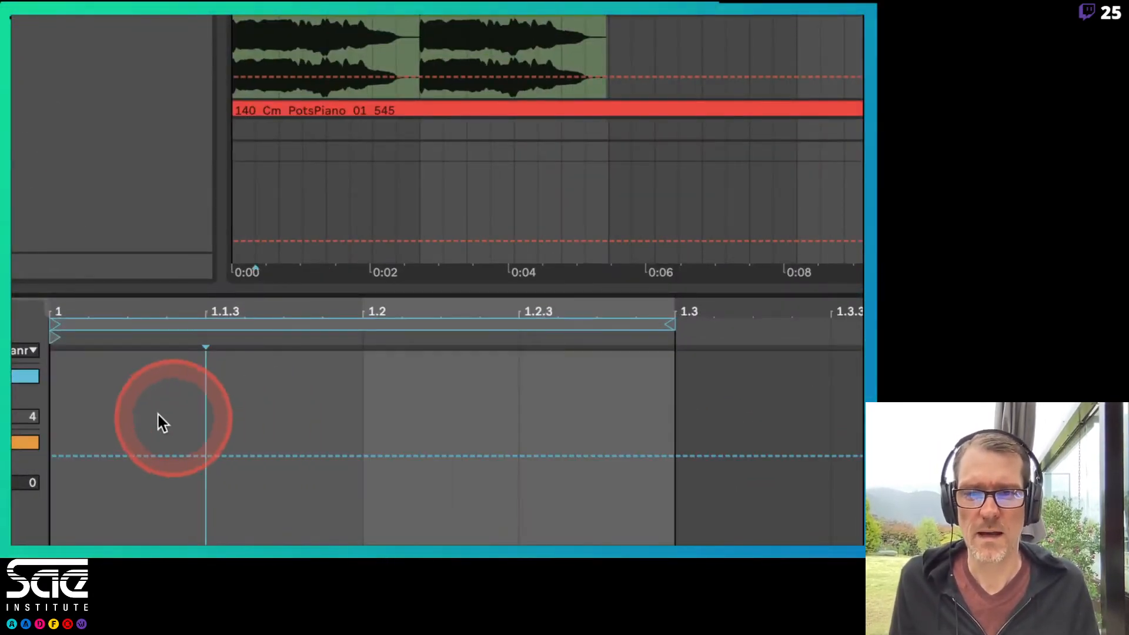
# Insert a rising ramp shape across the Track Panning envelope's loop from 1 to 1.3 and play the result
pyautogui.moveTo(66, 396)
pyautogui.mouseDown()
pyautogui.moveTo(471, 365)
pyautogui.moveTo(595, 361)
pyautogui.moveTo(652, 372)
pyautogui.mouseUp()
pyautogui.rightClick(347, 404)
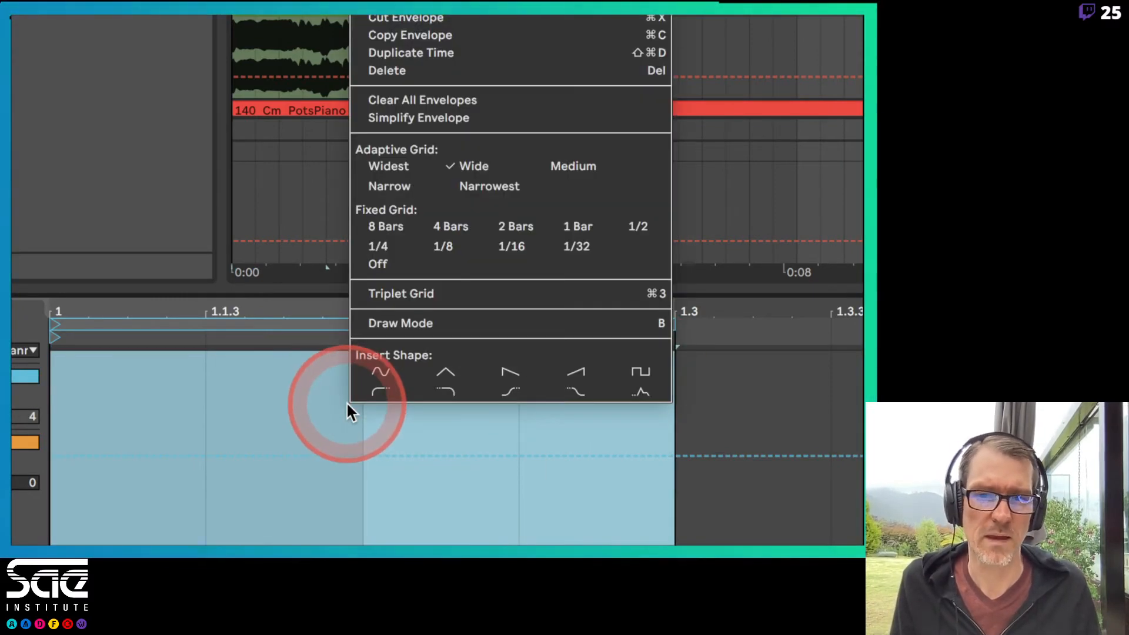
pyautogui.click(567, 378)
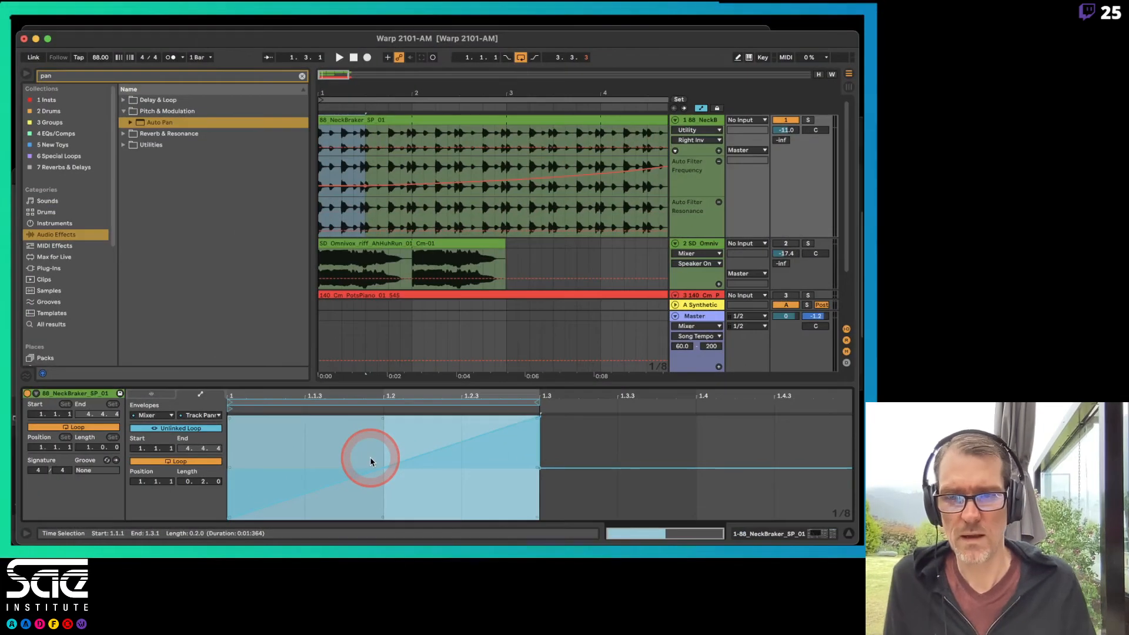
pyautogui.press('space')
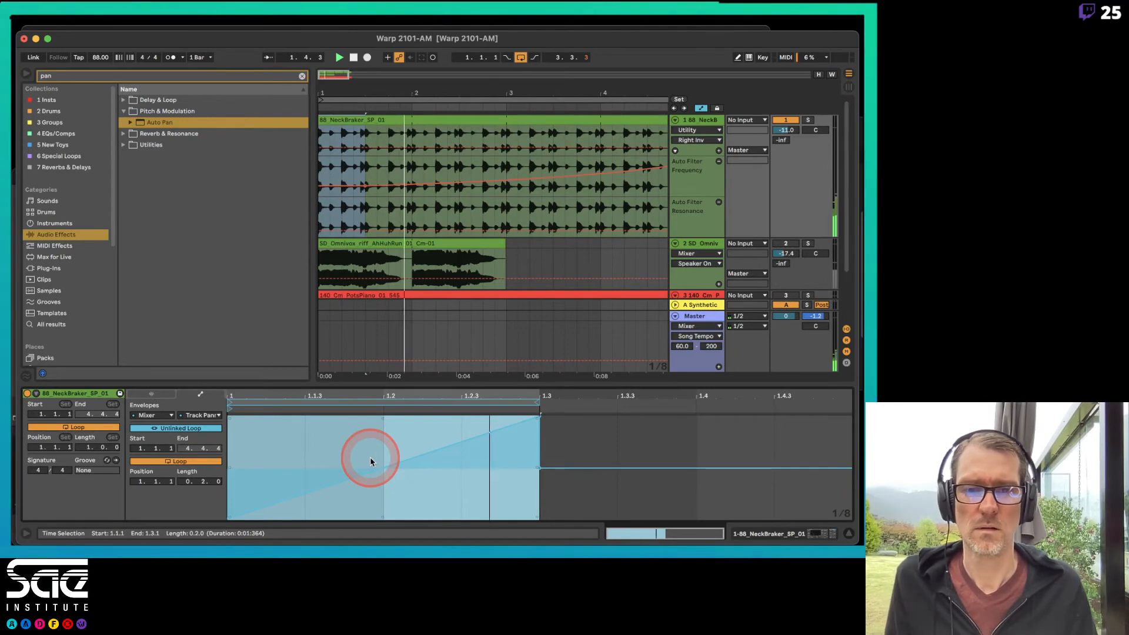
# Bend both halves of the panning ramp into an S-shaped curve passing through the centre at 1.2 and play it
pyautogui.moveTo(371, 461)
pyautogui.mouseDown()
pyautogui.moveTo(456, 445)
pyautogui.moveTo(381, 473)
pyautogui.mouseUp()
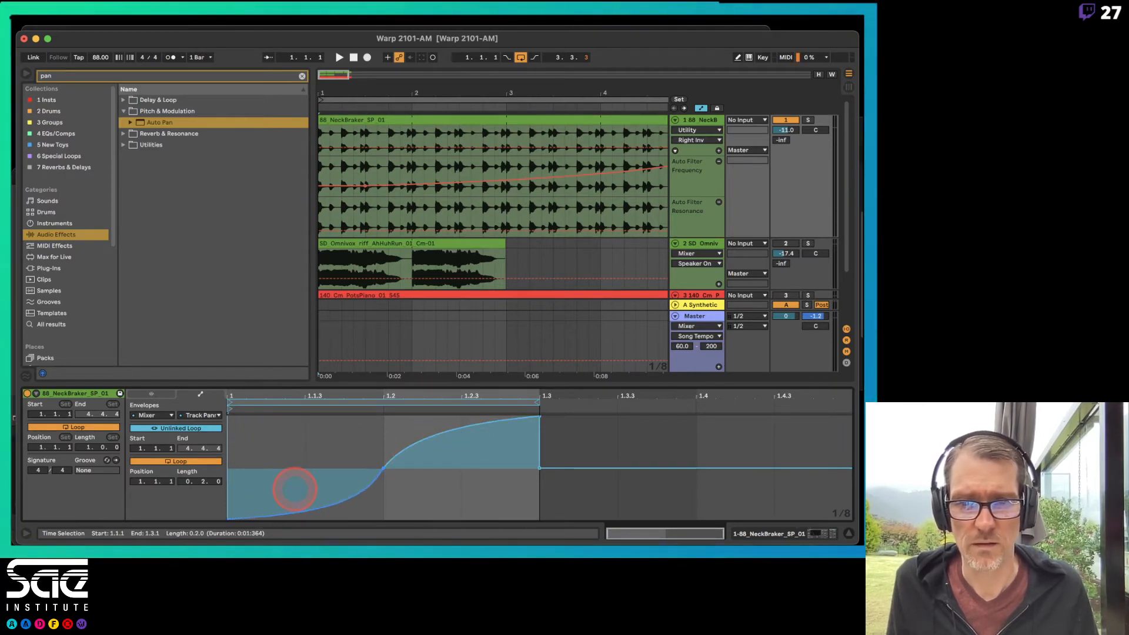
pyautogui.press('space')
pyautogui.moveTo(348, 508); pyautogui.dragTo(346, 509)
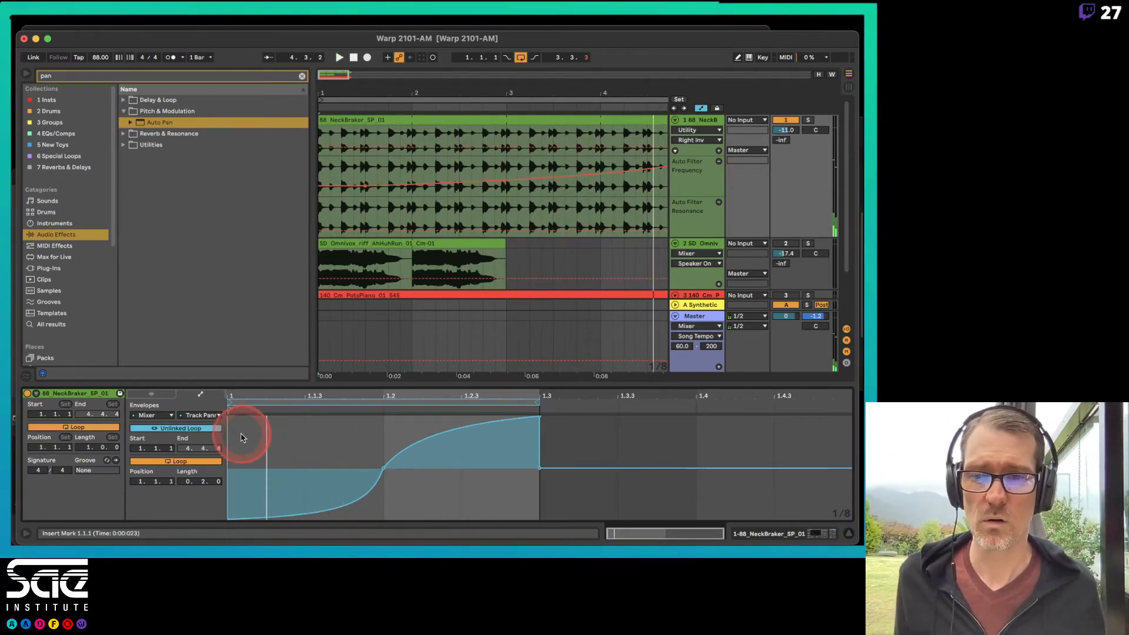
# Replace the panning curve from 1 to 1.3 with a square shape and play the result
pyautogui.moveTo(237, 437); pyautogui.dragTo(556, 433)
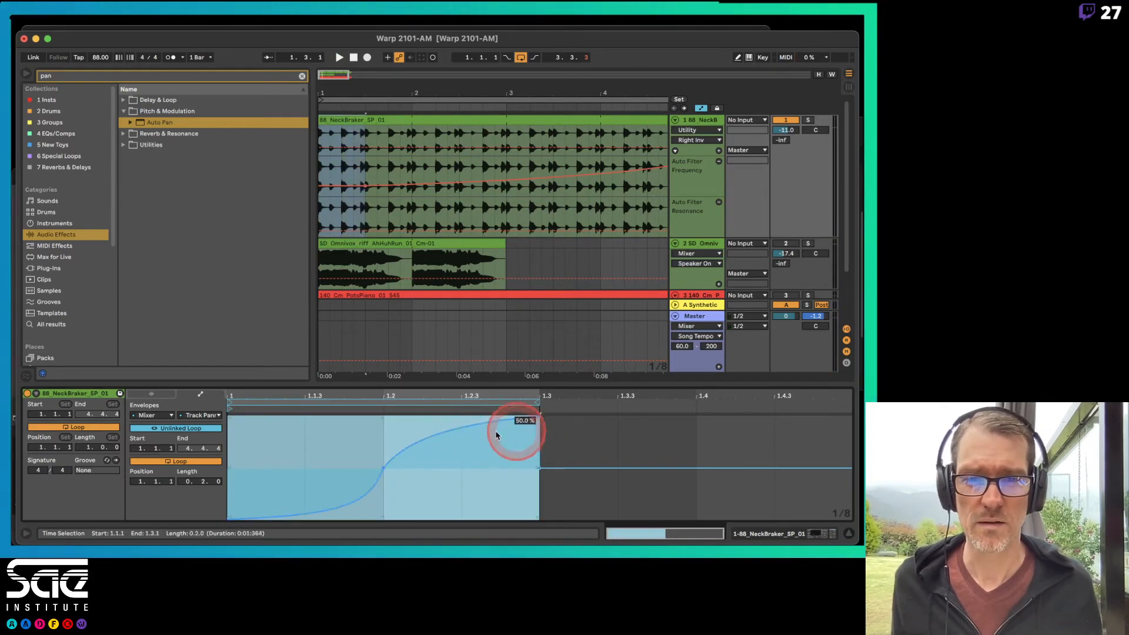
pyautogui.rightClick(471, 441)
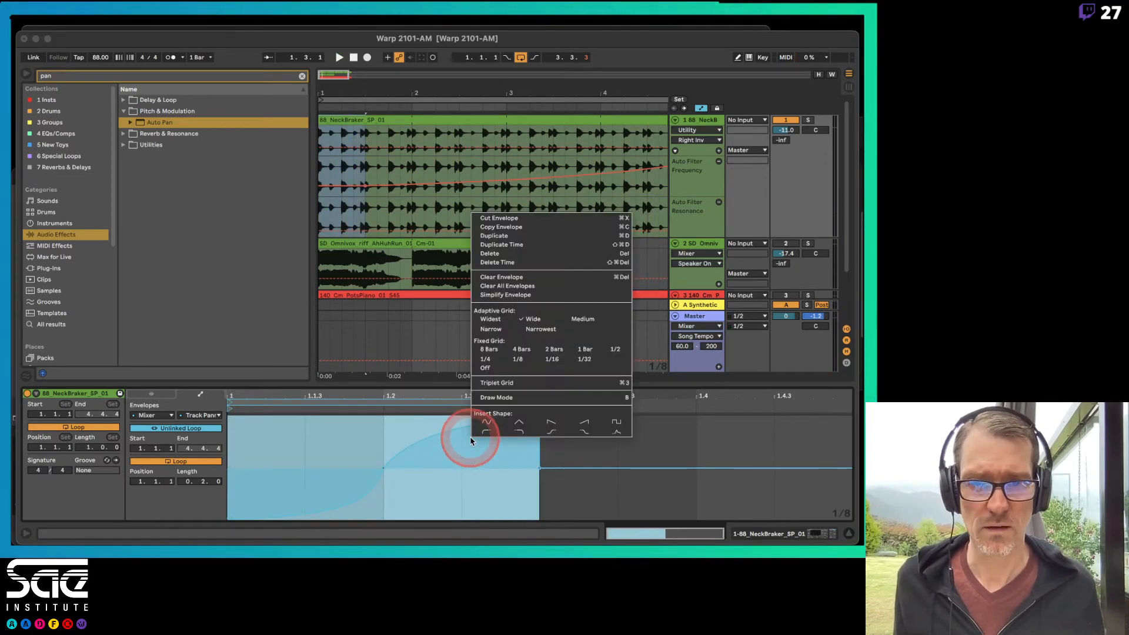
pyautogui.click(616, 421)
pyautogui.click(391, 457)
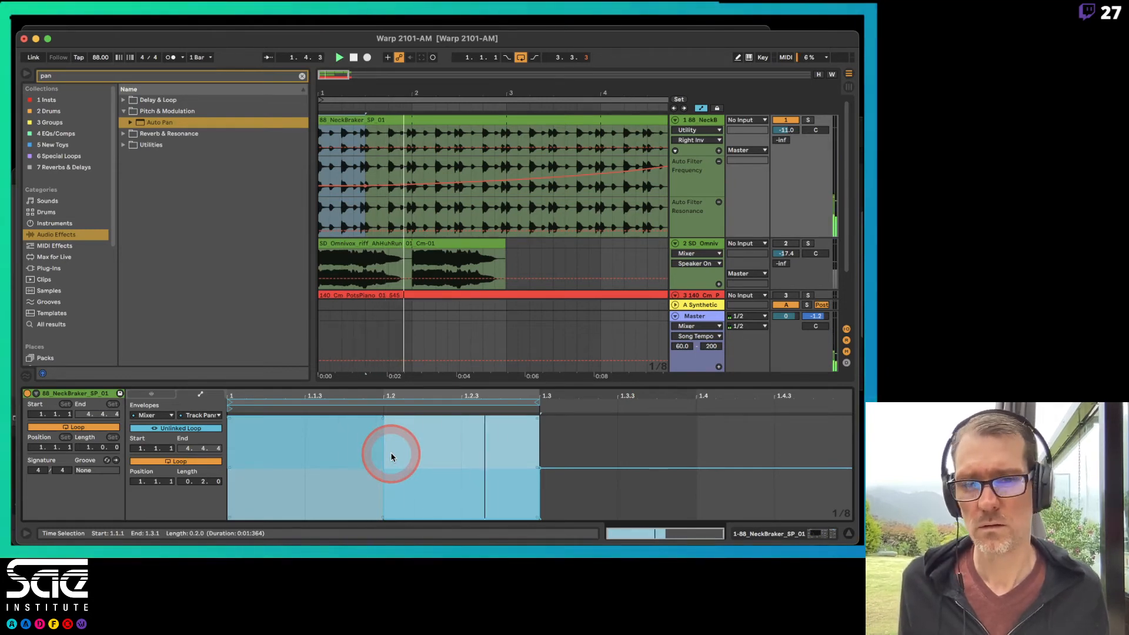
# Try lowering the first half of the square shape in the Track Panning envelope between 1 and 1.3
pyautogui.moveTo(391, 456)
pyautogui.mouseDown()
pyautogui.moveTo(334, 424)
pyautogui.moveTo(298, 445)
pyautogui.moveTo(537, 411)
pyautogui.moveTo(300, 411)
pyautogui.moveTo(453, 423)
pyautogui.moveTo(428, 433)
pyautogui.moveTo(393, 511)
pyautogui.moveTo(378, 411)
pyautogui.moveTo(390, 463)
pyautogui.moveTo(511, 456)
pyautogui.moveTo(538, 468)
pyautogui.moveTo(381, 472)
pyautogui.moveTo(390, 433)
pyautogui.moveTo(358, 441)
pyautogui.moveTo(335, 408)
pyautogui.moveTo(328, 518)
pyautogui.moveTo(307, 460)
pyautogui.mouseUp()
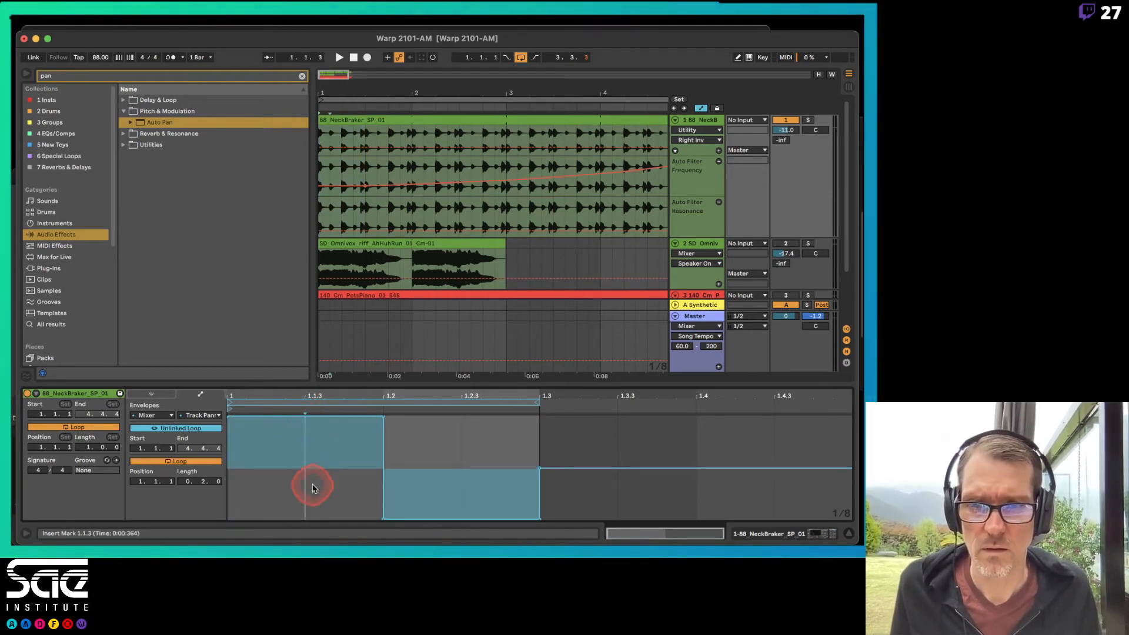
pyautogui.moveTo(532, 424); pyautogui.dragTo(245, 447)
pyautogui.moveTo(318, 428); pyautogui.dragTo(318, 476)
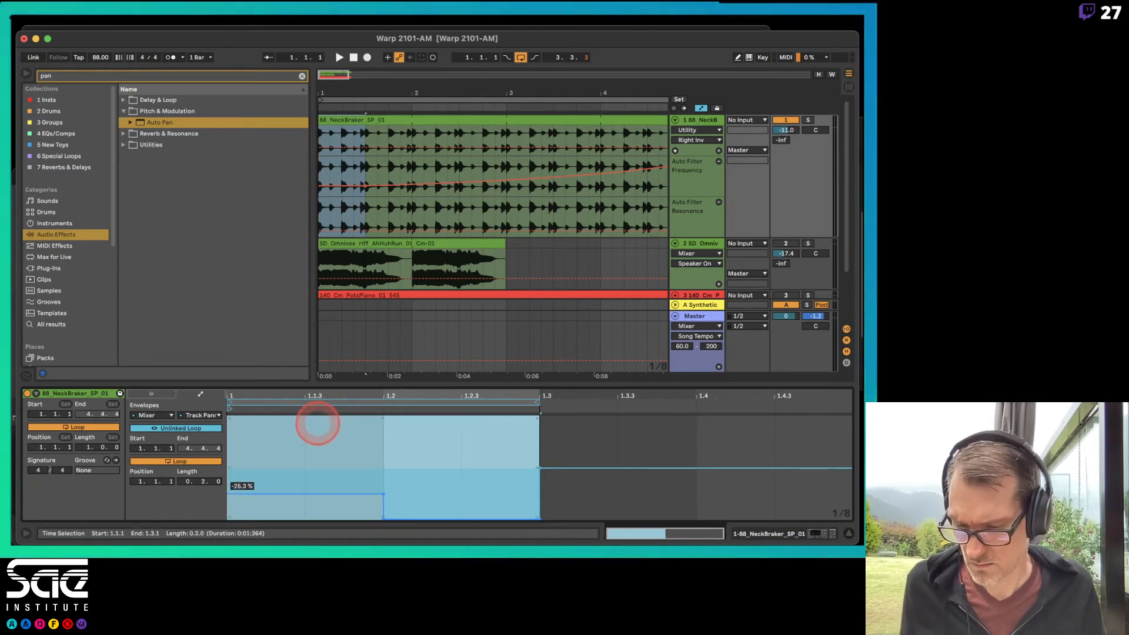
pyautogui.moveTo(316, 429); pyautogui.dragTo(253, 476)
# Reinsert the square shape in the Track Panning envelope from 1 to 1.3
pyautogui.rightClick(253, 476)
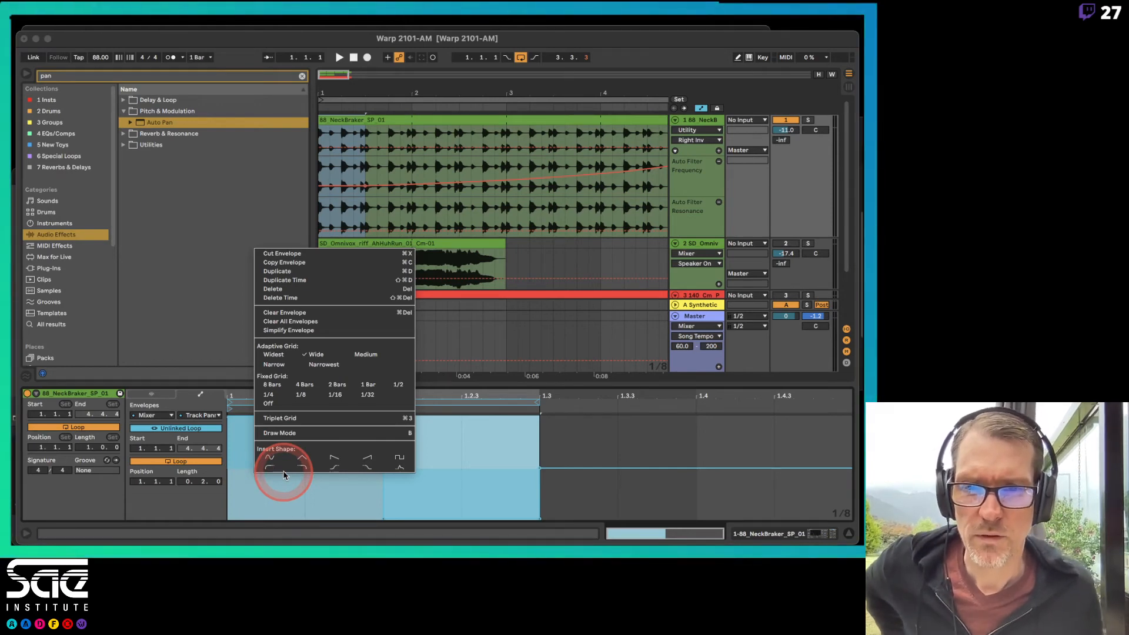
pyautogui.click(482, 474)
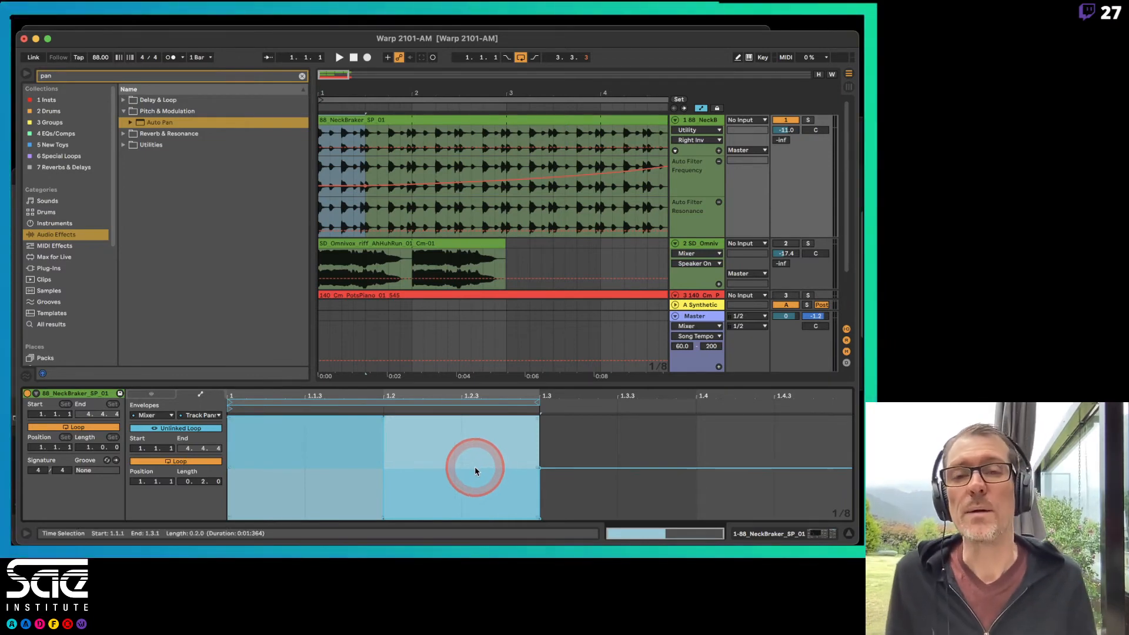
pyautogui.rightClick(286, 475)
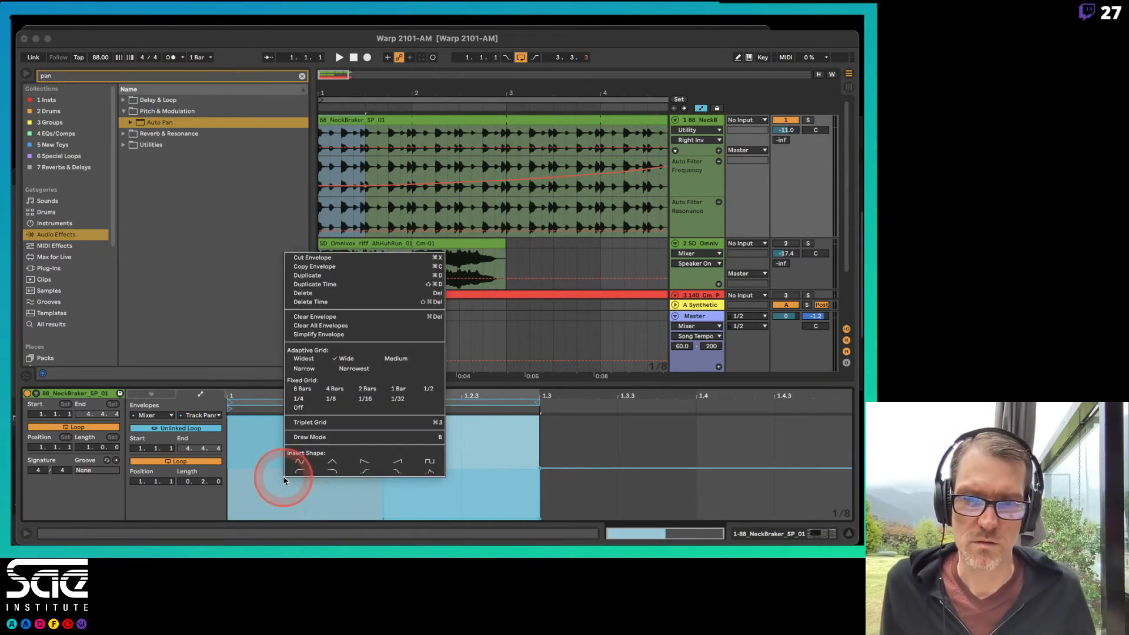
pyautogui.click(428, 468)
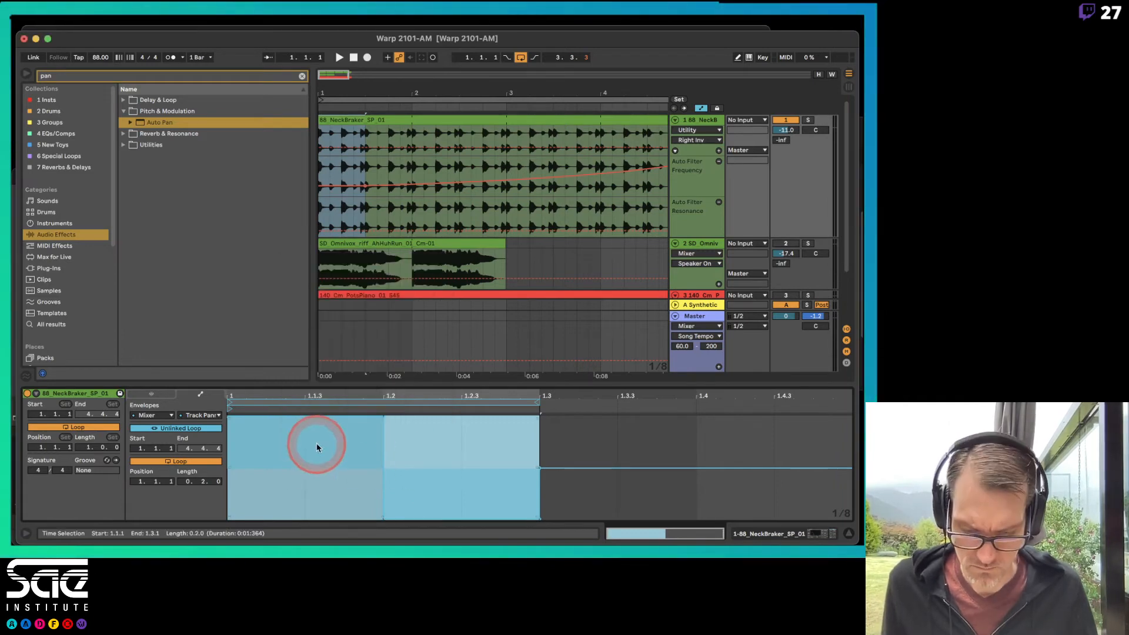
# Draw the Track Panning envelope freehand at minimum from 1 to 1.2 and maximum from 1.2 to 1.3, and play it
pyautogui.press('b')
pyautogui.moveTo(255, 511)
pyautogui.mouseDown()
pyautogui.moveTo(353, 520)
pyautogui.moveTo(403, 444)
pyautogui.moveTo(475, 398)
pyautogui.moveTo(483, 411)
pyautogui.mouseUp()
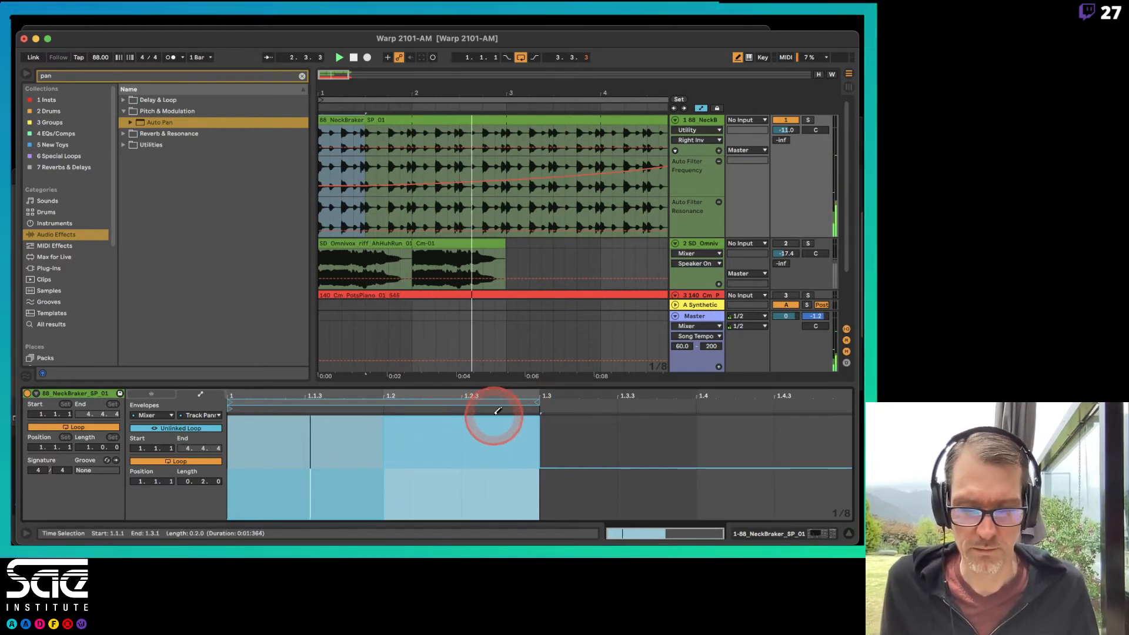
pyautogui.press('b')
pyautogui.click(410, 453)
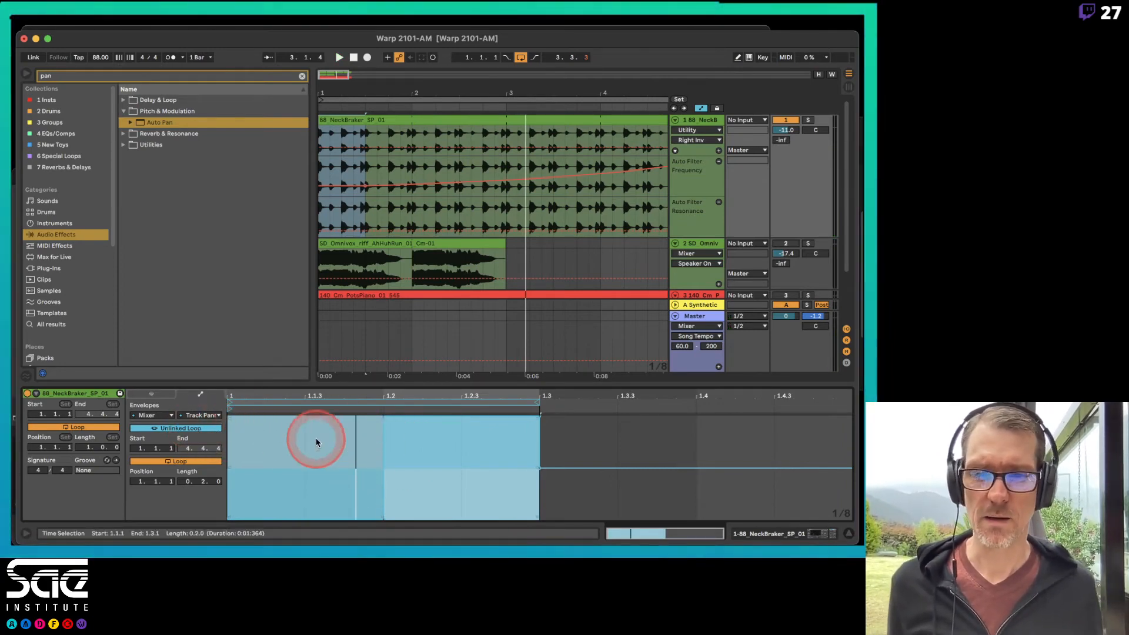
# Insert a triangle shape in the first track's Auto Filter Frequency automation lane from 1.1.1 to 1.3.1
pyautogui.moveTo(485, 88); pyautogui.dragTo(431, 101)
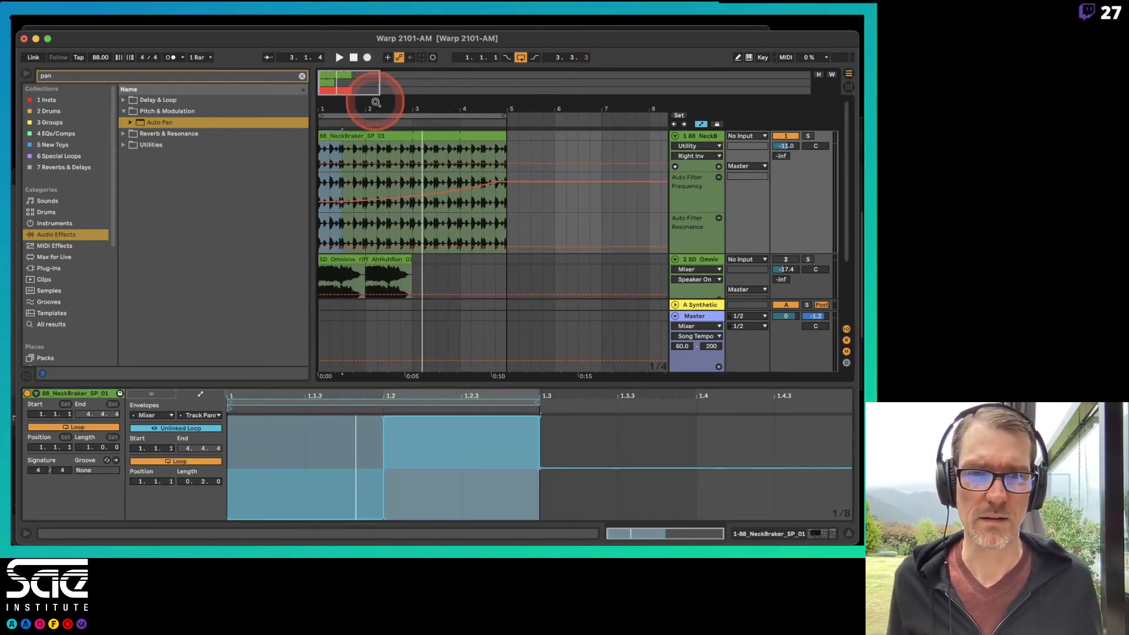
pyautogui.moveTo(375, 102); pyautogui.dragTo(374, 107)
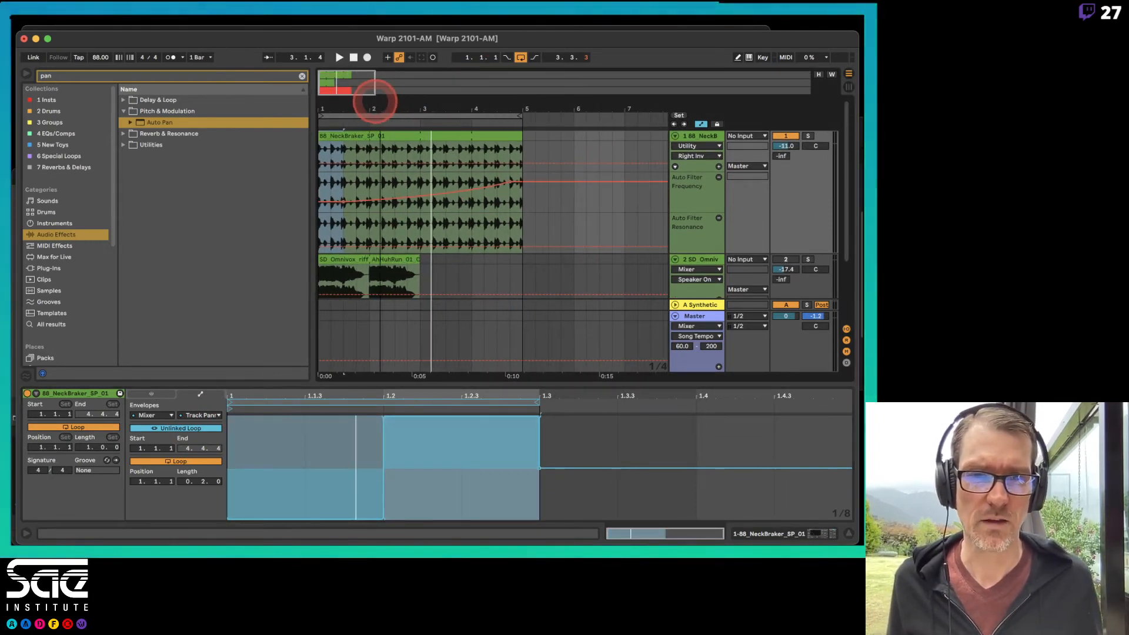
pyautogui.click(343, 190)
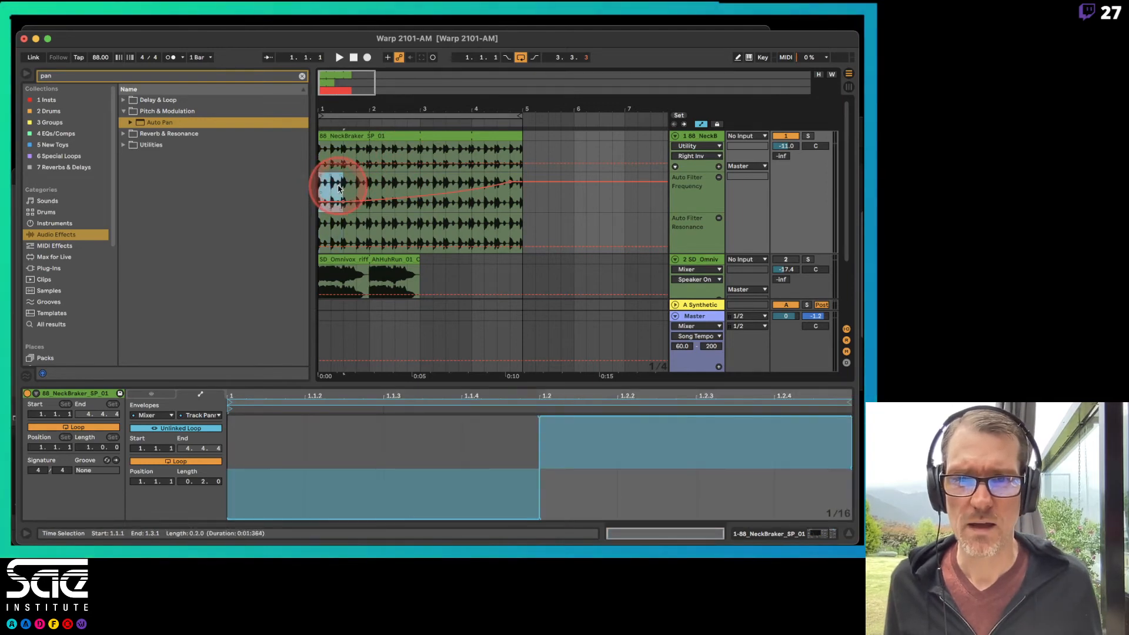
pyautogui.rightClick(339, 188)
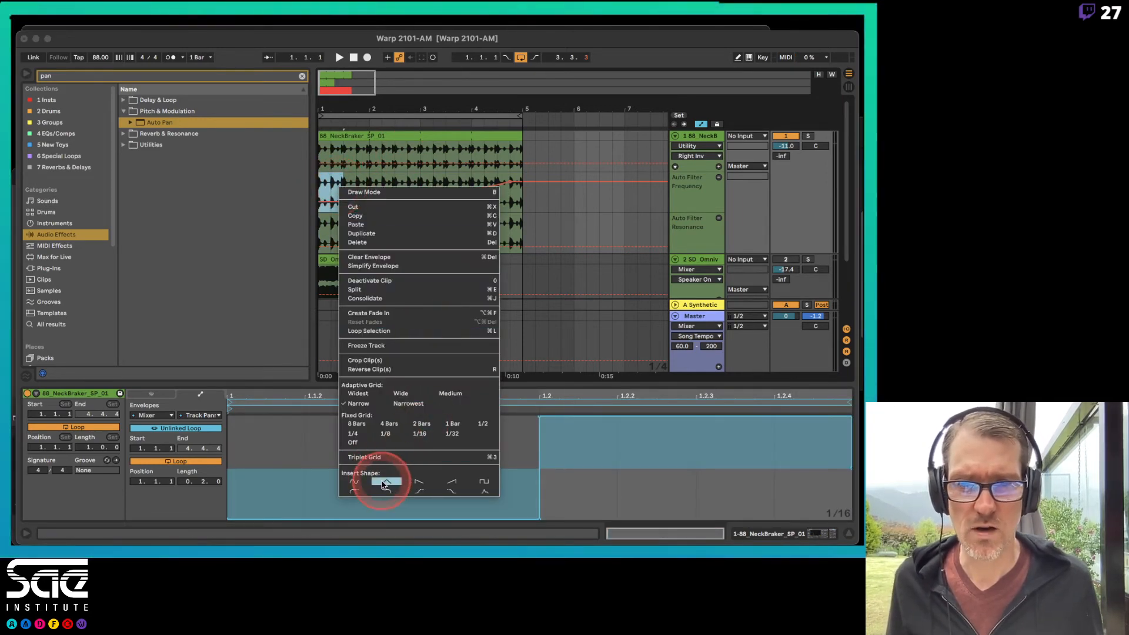
pyautogui.click(383, 483)
# Adjust the height of the Auto Filter Frequency triangle from 1.1.1 to 1.3.1 so its bottom comes to a single point
pyautogui.moveTo(330, 174); pyautogui.dragTo(330, 176)
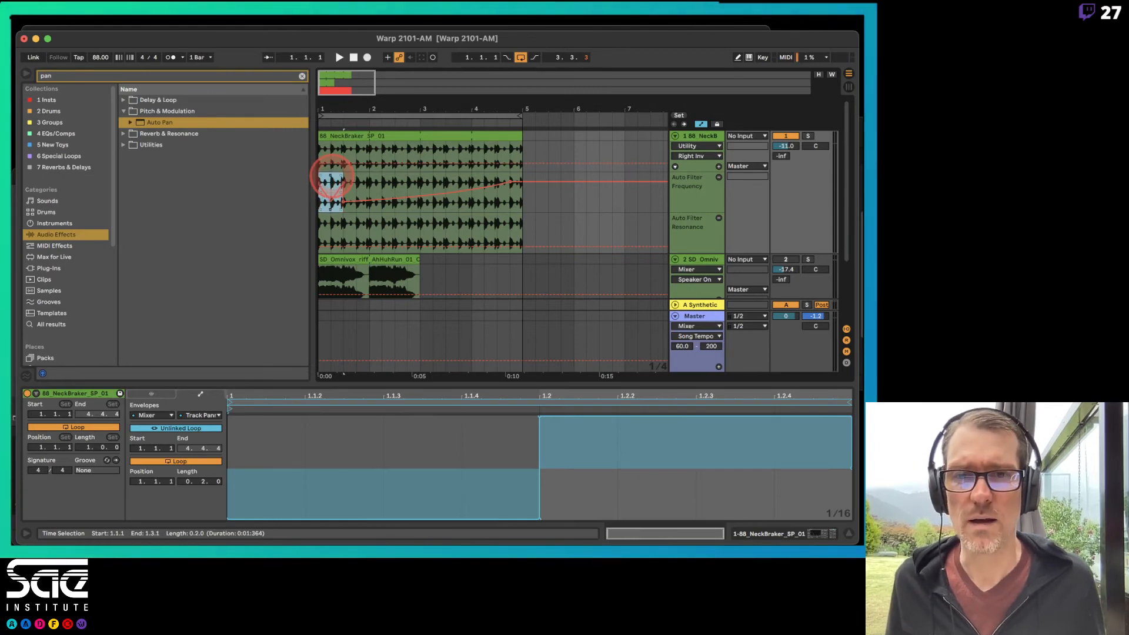
pyautogui.scroll(6, 330, 178)
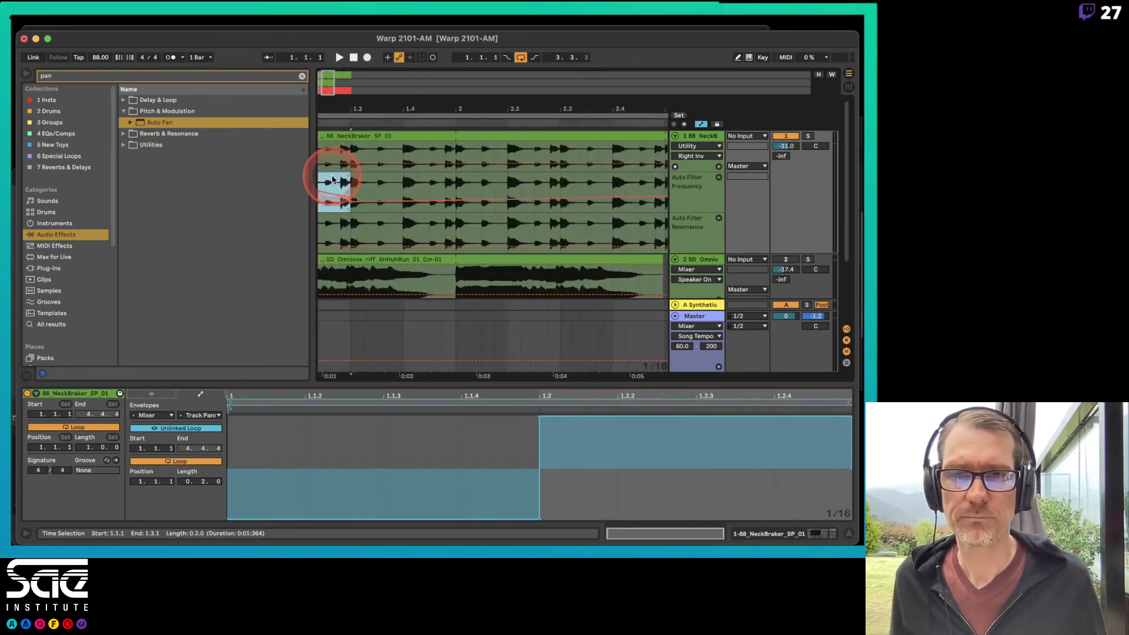
pyautogui.moveTo(330, 177); pyautogui.dragTo(401, 177)
pyautogui.hscroll(-5, 344, 200)
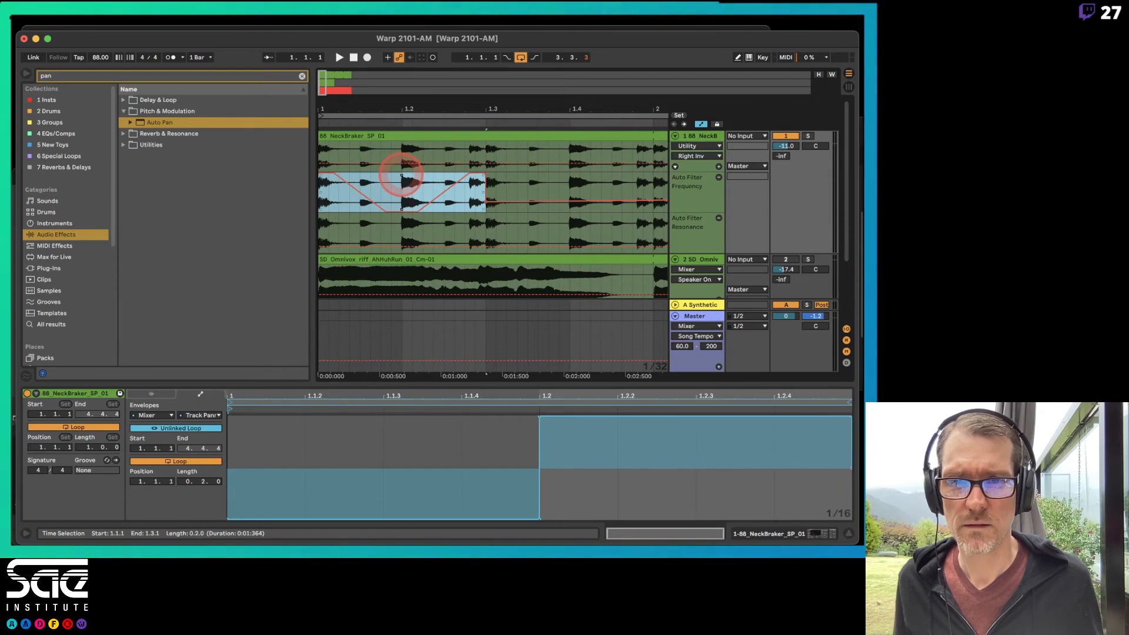
pyautogui.moveTo(401, 177); pyautogui.dragTo(402, 175)
# Duplicate the half-bar Auto Filter Frequency triangle repeatedly up to bar 5 and play the result
pyautogui.press('super+d')
pyautogui.press('super+d')
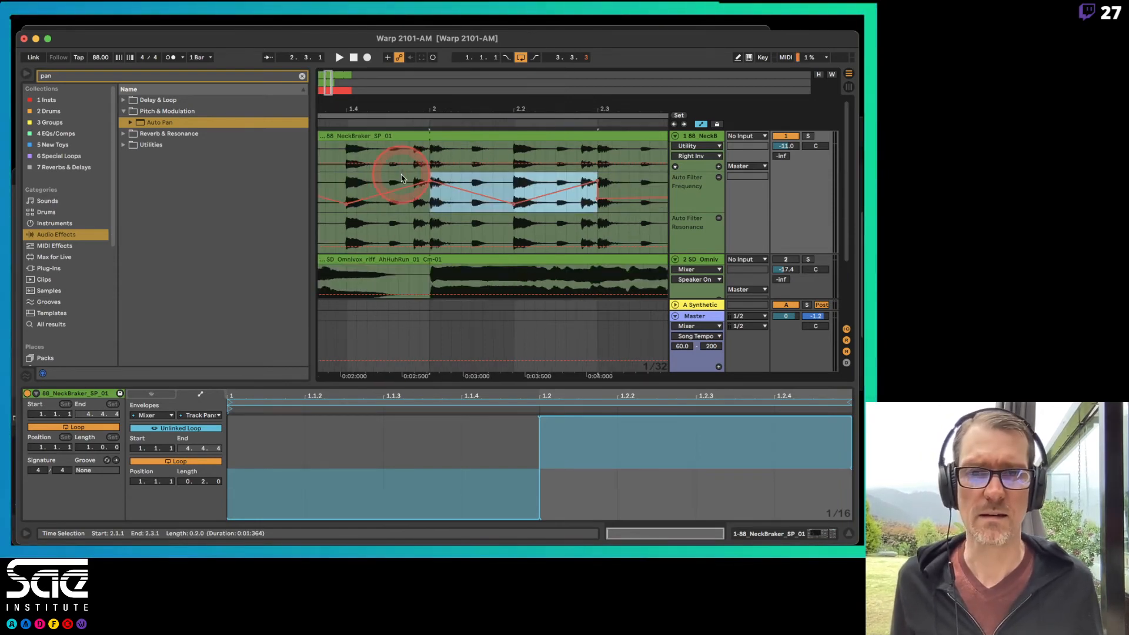
pyautogui.moveTo(408, 107); pyautogui.dragTo(357, 104)
pyautogui.press('super+d')
pyautogui.press('super+d')
pyautogui.press('super+d')
pyautogui.press('super+d')
pyautogui.press('super+d')
pyautogui.press('space')
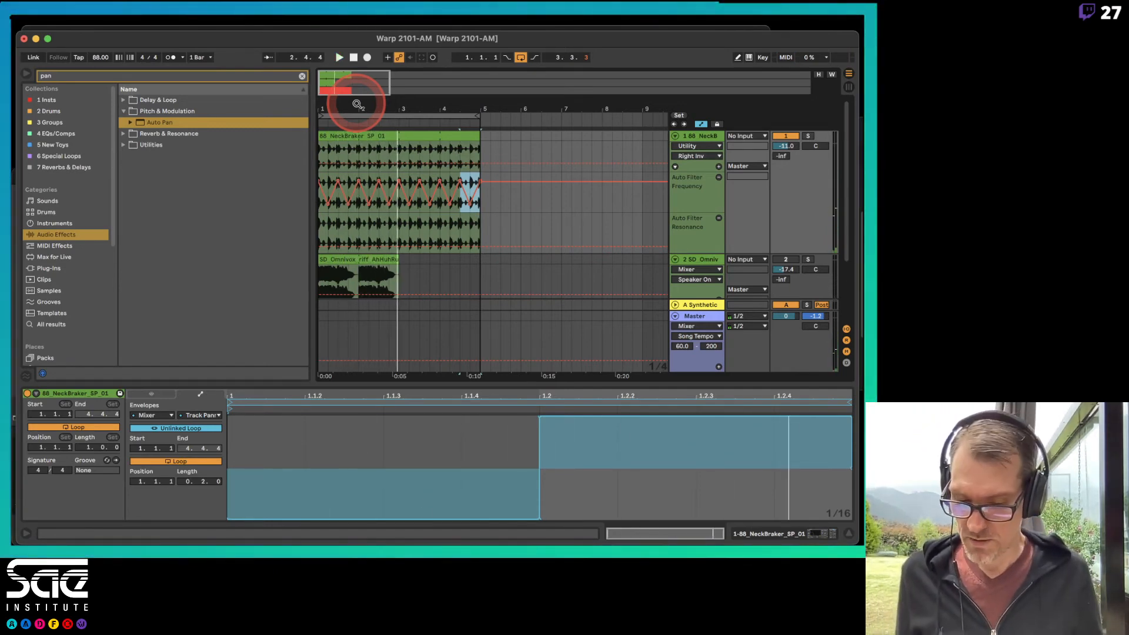
# Switch to 31 Ableton Automation.pdf and review the clip envelope notes on pages 2 and 3
pyautogui.press('super+Tab')
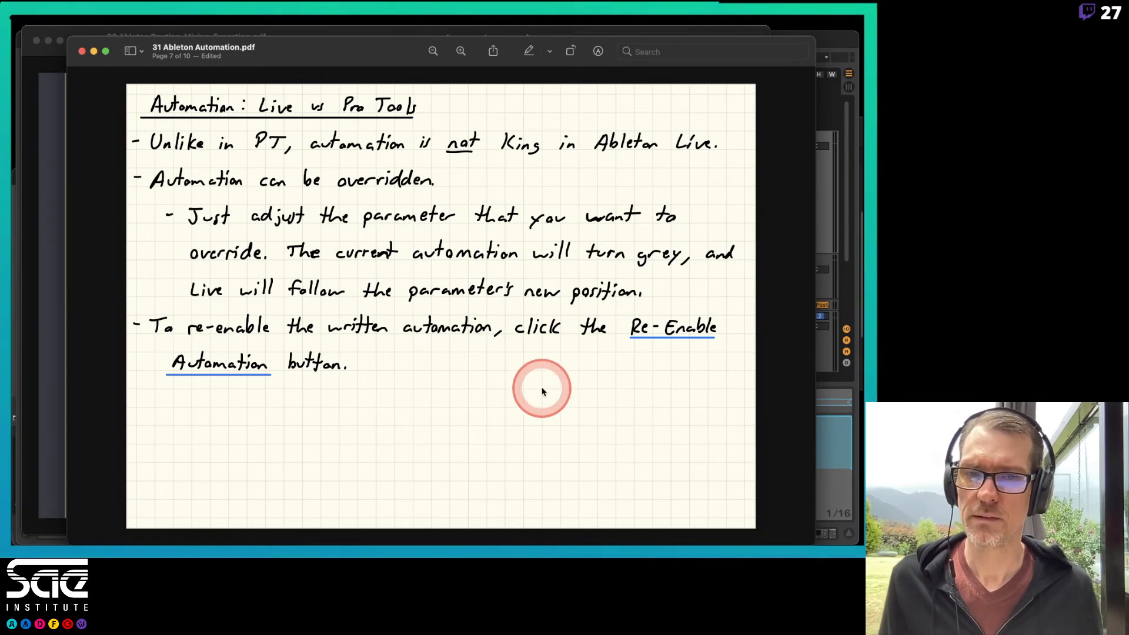
pyautogui.press('Left')
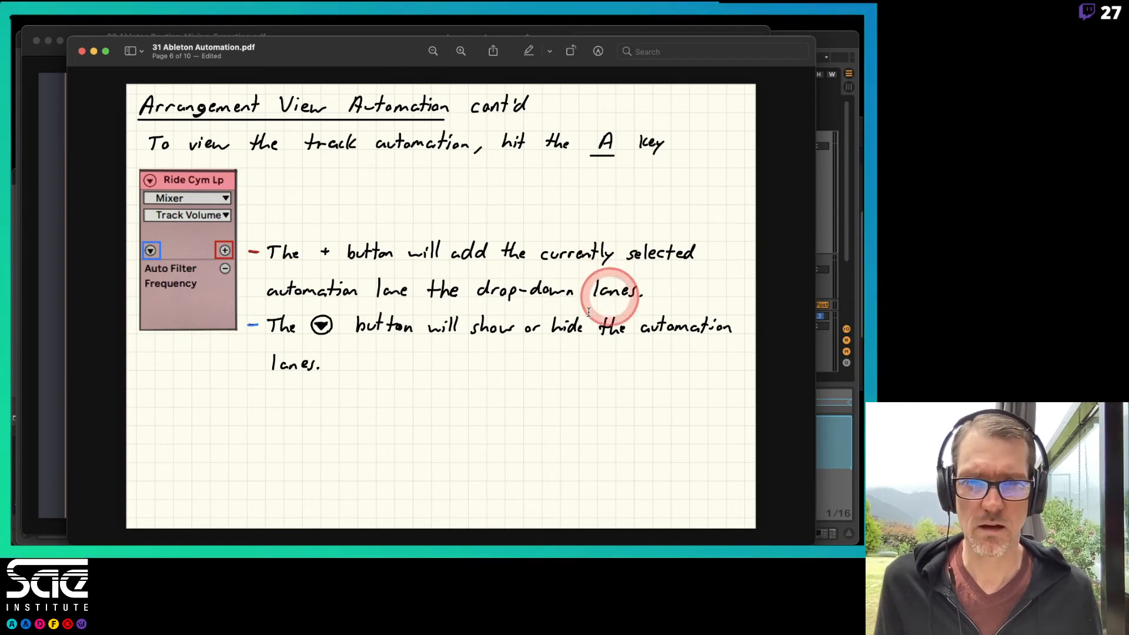
pyautogui.press('Left')
pyautogui.press('Left')
pyautogui.press('Left')
pyautogui.press('Left')
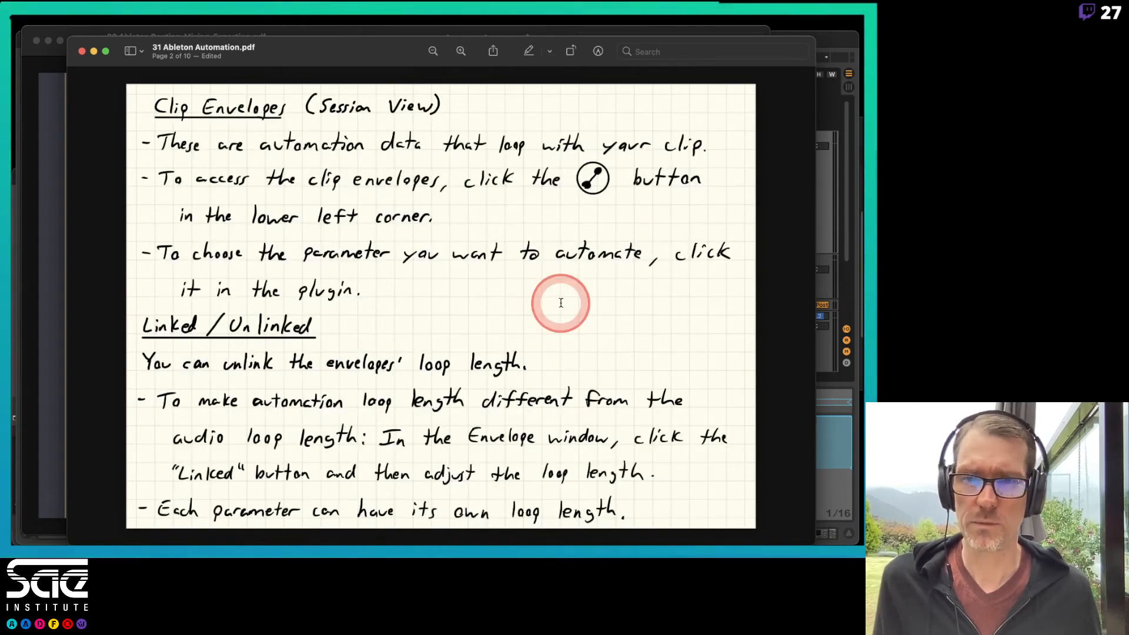
pyautogui.press('Left')
pyautogui.press('Right')
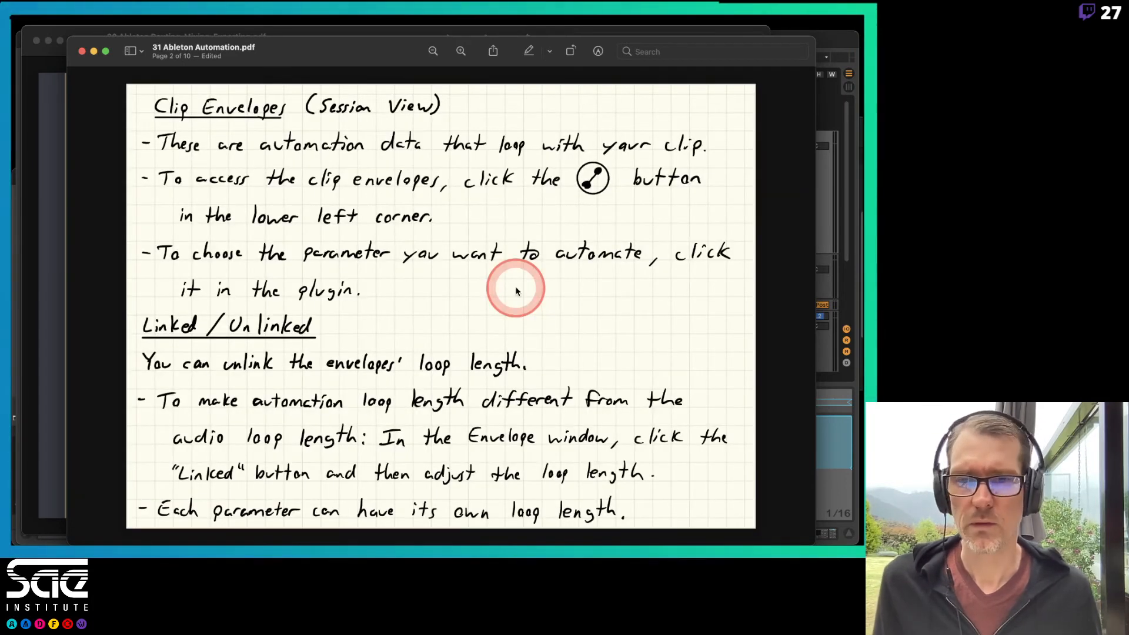
pyautogui.press('Right')
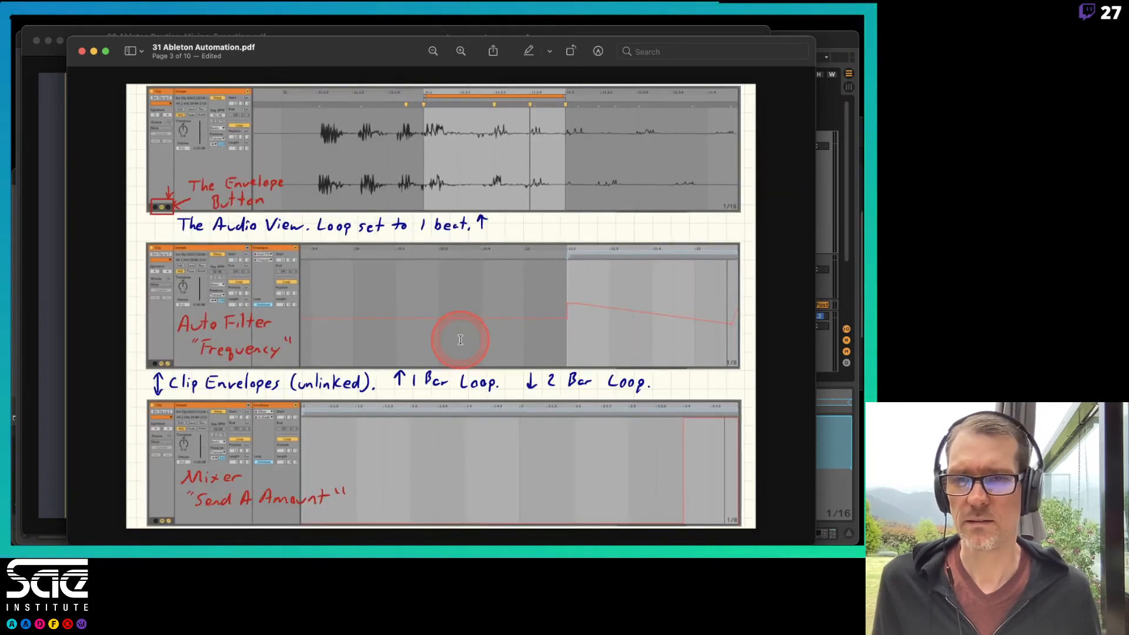
pyautogui.press('Left')
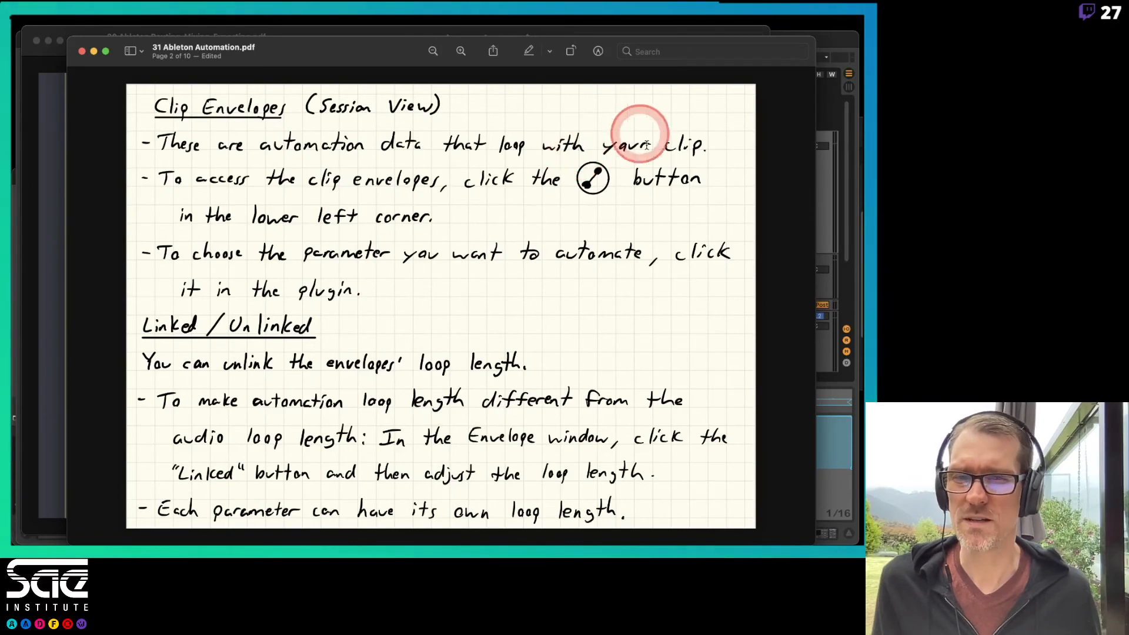
pyautogui.press('Right')
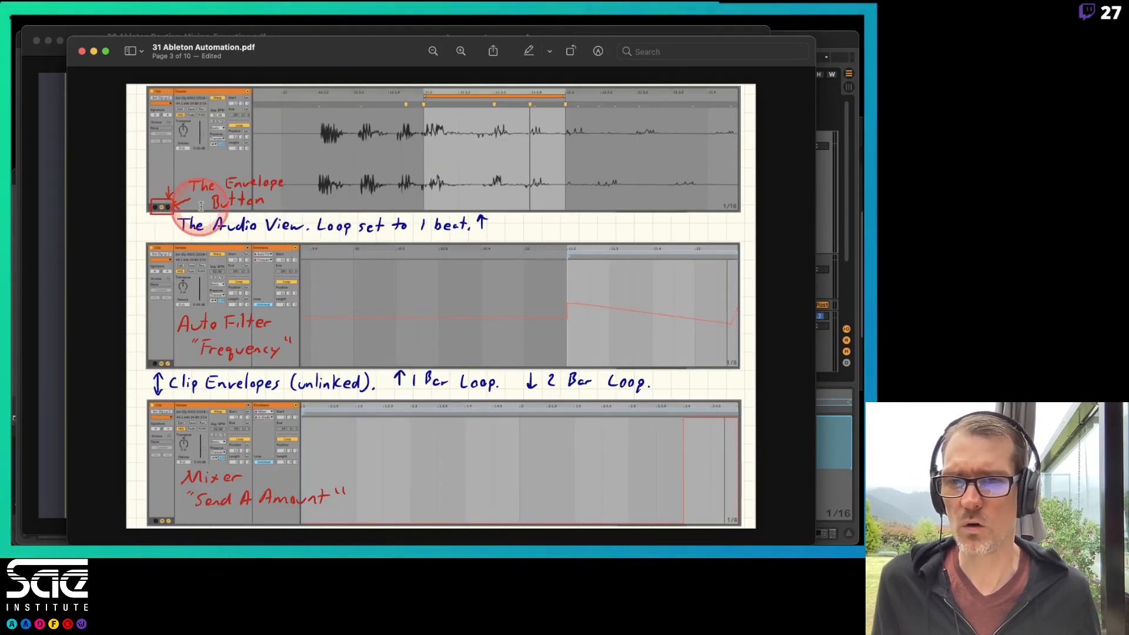
# Switch back to Ableton Live and alternate the 88_NeckBraker_SP_01 clip between its envelope and sample views, ending on the sample
pyautogui.press('super+Tab')
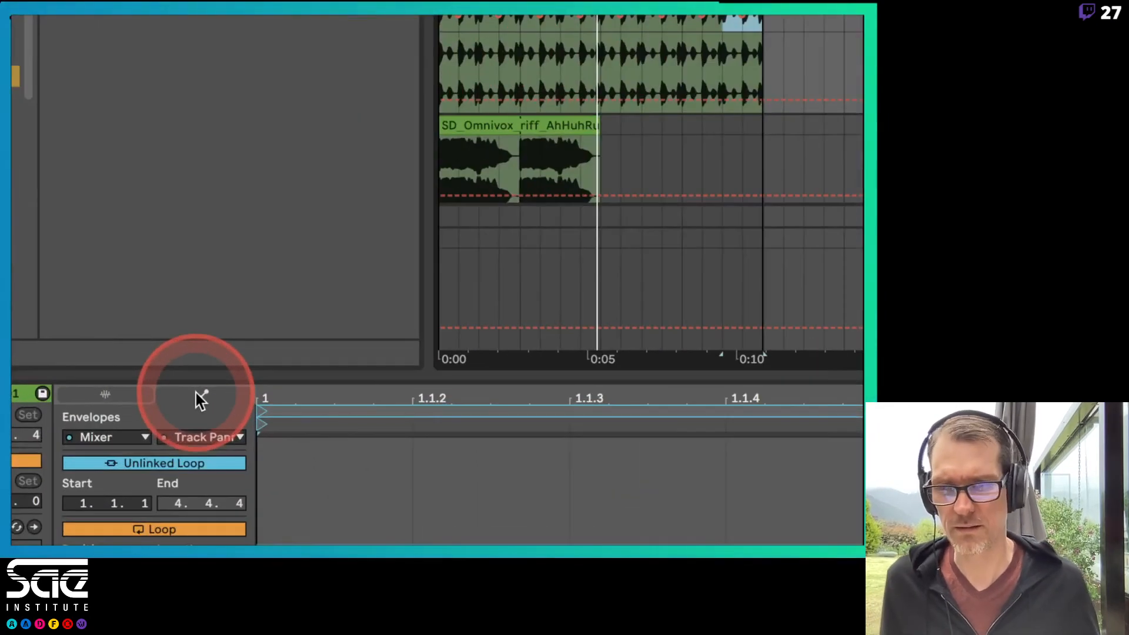
pyautogui.click(152, 394)
pyautogui.click(185, 399)
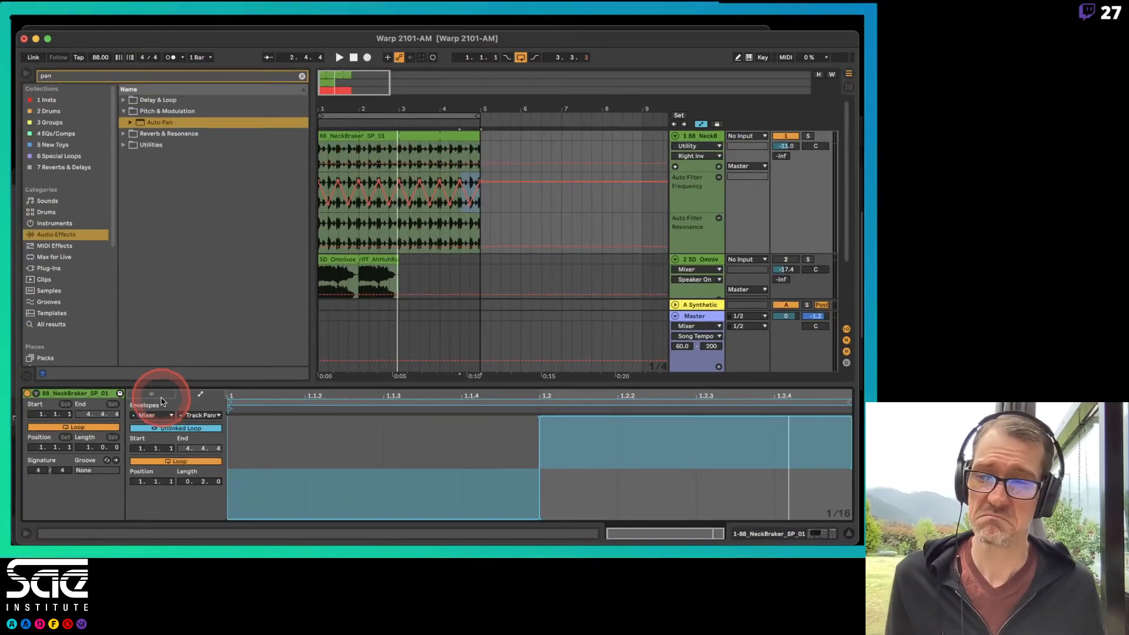
pyautogui.click(164, 394)
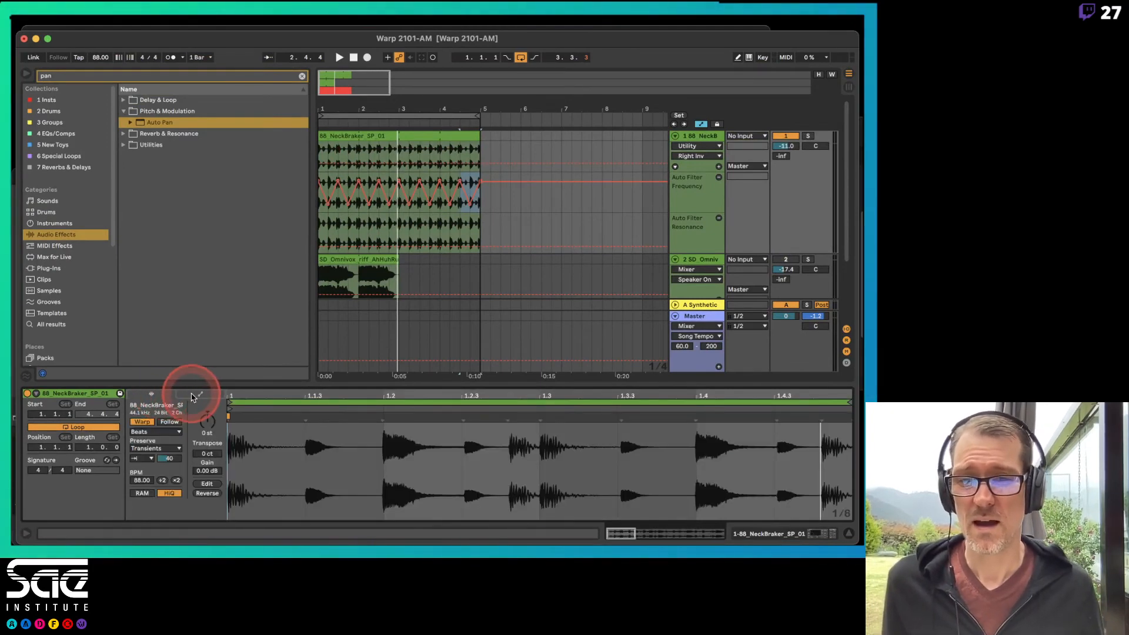
pyautogui.click(187, 394)
pyautogui.click(159, 396)
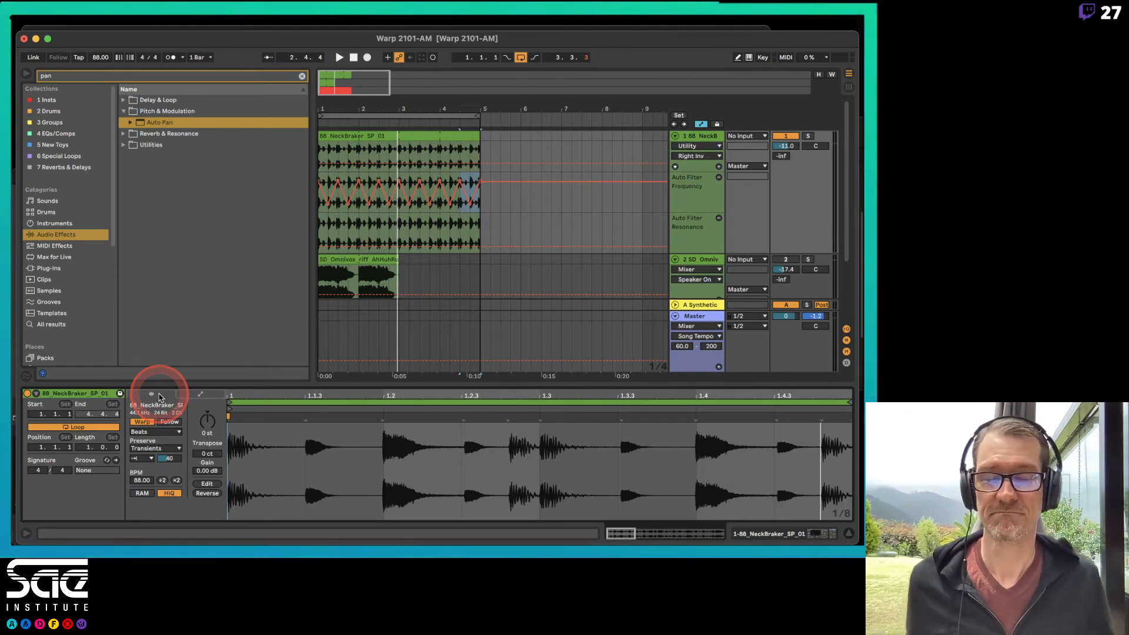
# Switch to 31 Ableton Automation.pdf and read on to page 5, Arrangement View Automation
pyautogui.press('super+Tab')
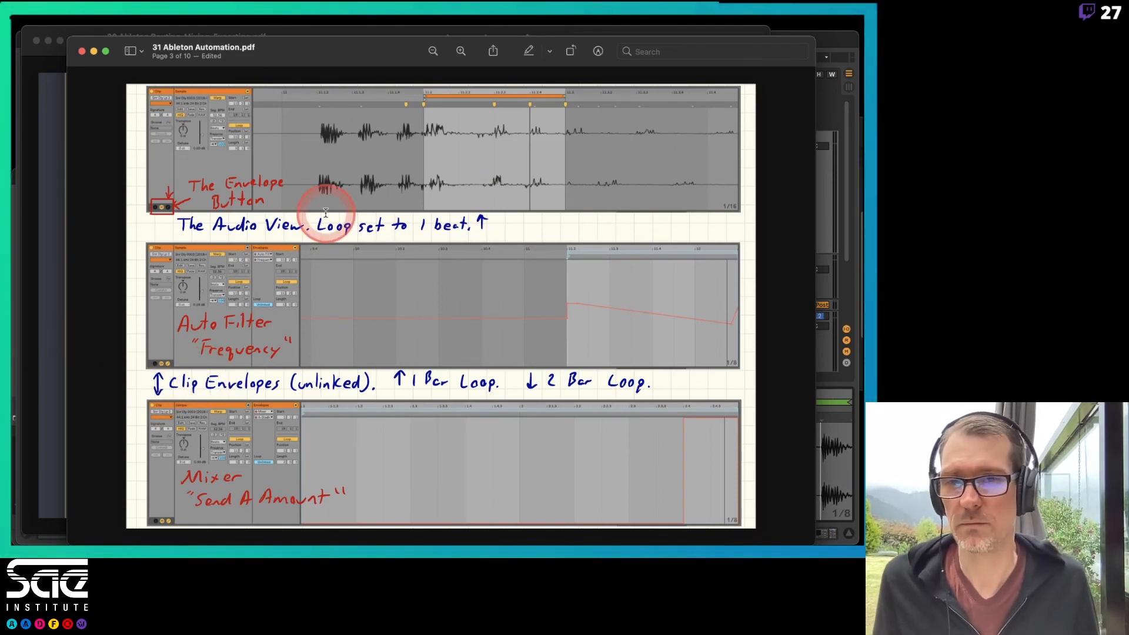
pyautogui.press('Right')
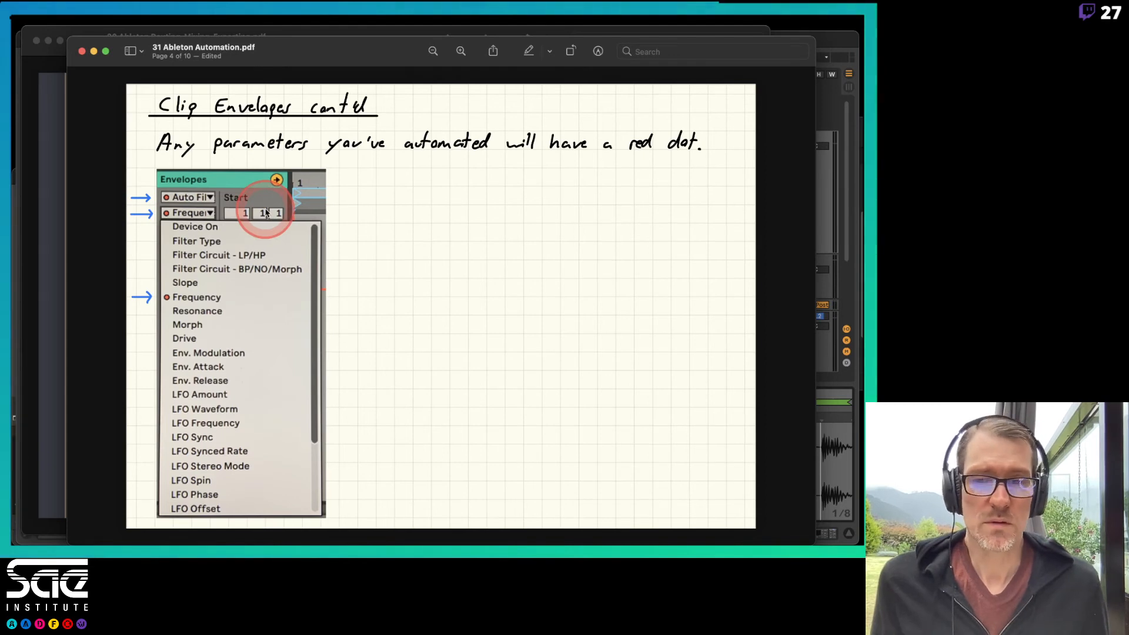
pyautogui.press('Right')
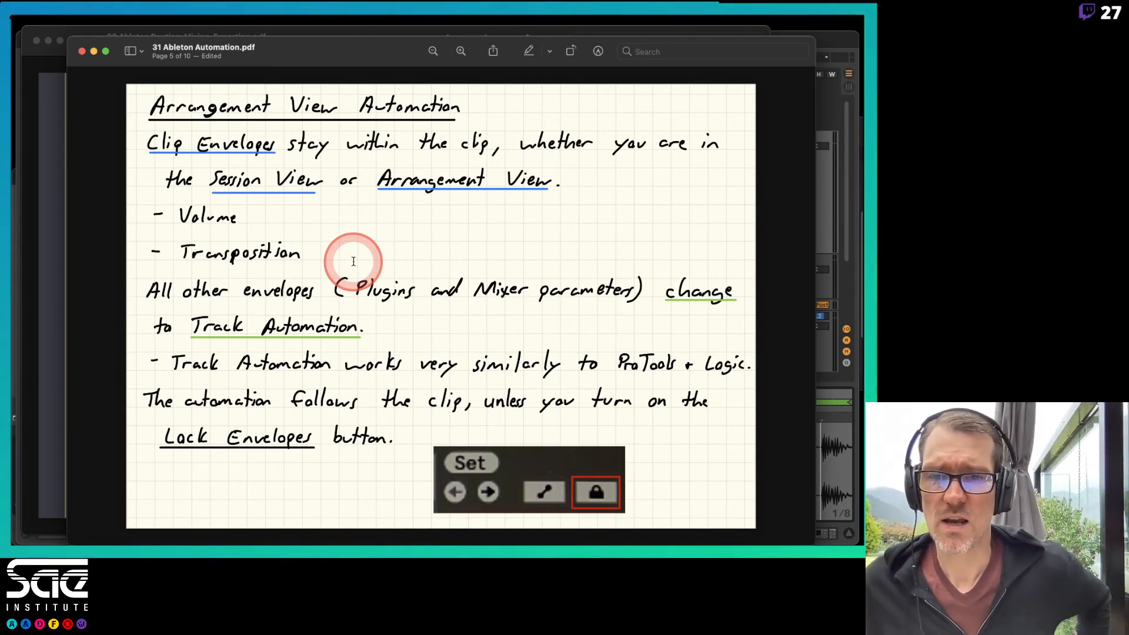
# Alternate between Ableton Live and page 5 of the PDF to compare the Auto Filter Frequency automation with the notes
pyautogui.press('super+Tab')
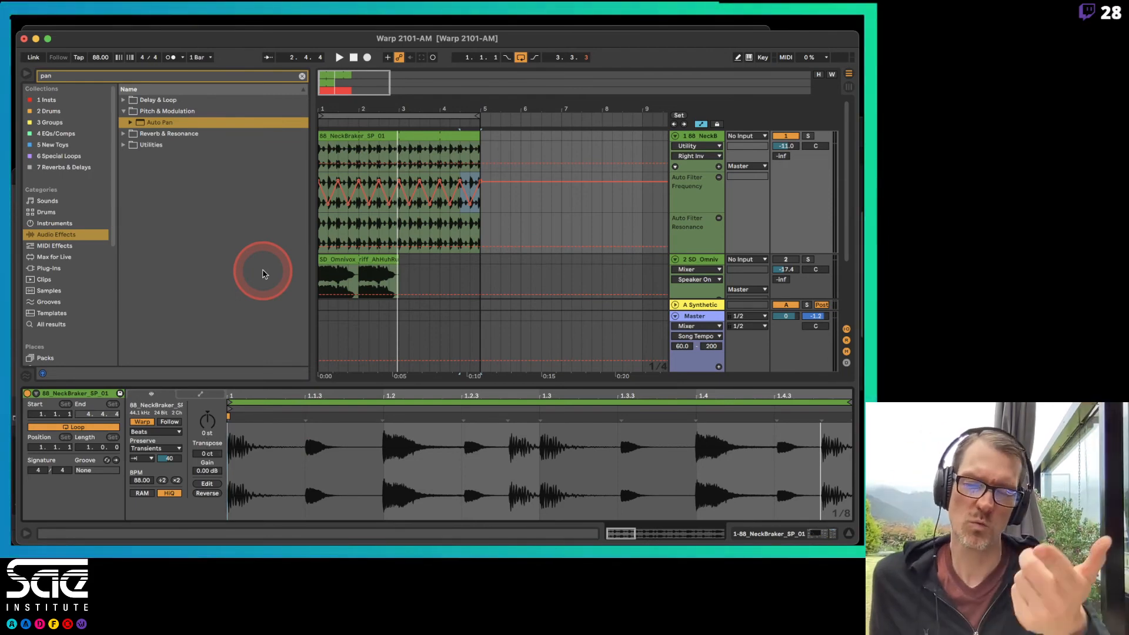
pyautogui.click(471, 210)
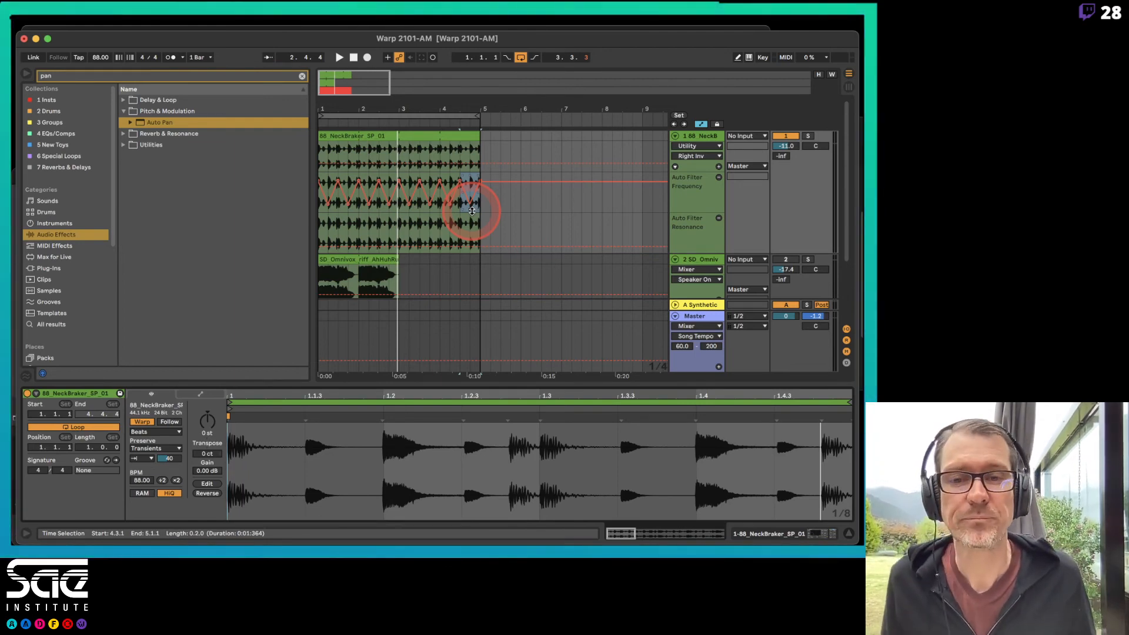
pyautogui.press('super+Tab')
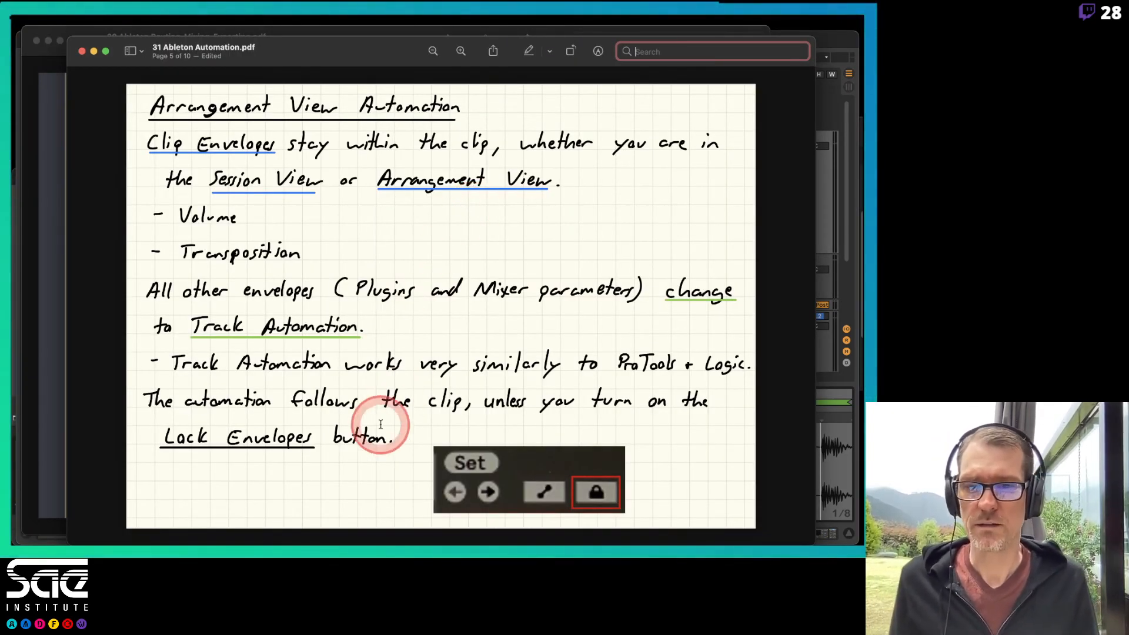
pyautogui.press('super+Tab')
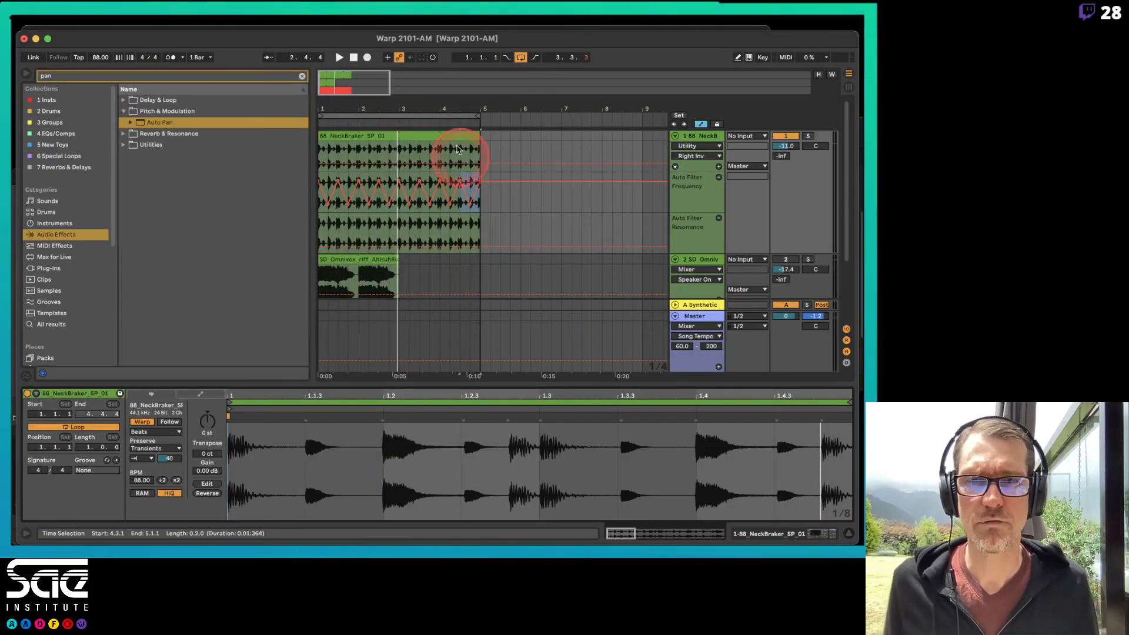
# Duplicate the 88_NeckBraker_SP_01 clip with its automation to bars 5 and 9, filling the track up to bar 13
pyautogui.moveTo(476, 138)
pyautogui.mouseDown()
pyautogui.moveTo(411, 143)
pyautogui.moveTo(480, 140)
pyautogui.mouseUp()
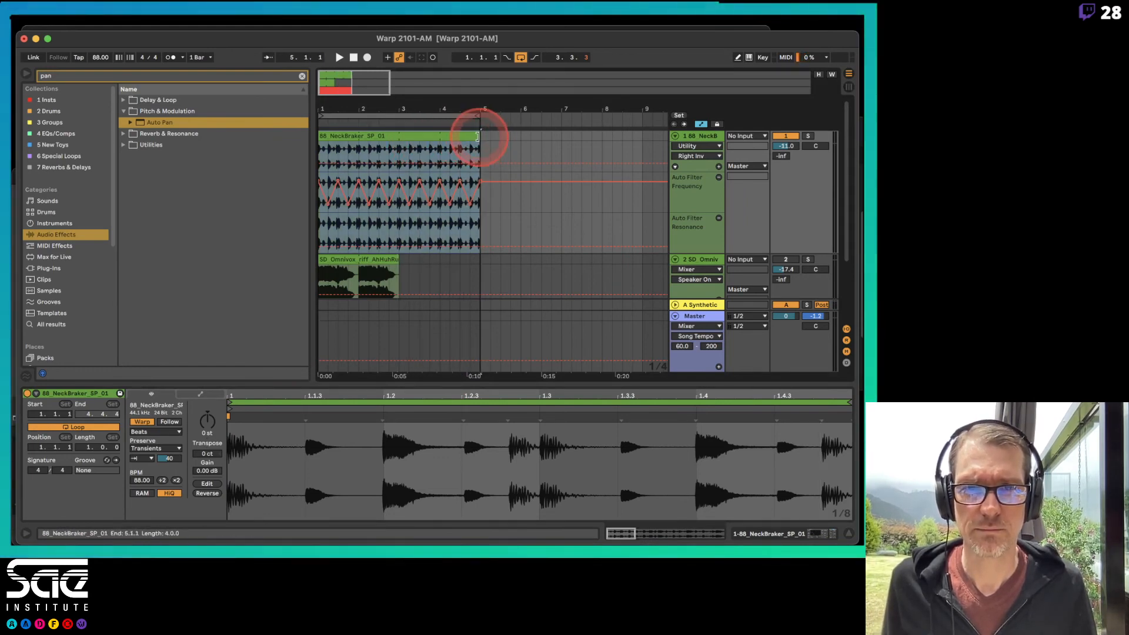
pyautogui.click(477, 139)
pyautogui.moveTo(455, 106); pyautogui.dragTo(365, 101)
pyautogui.click(341, 138)
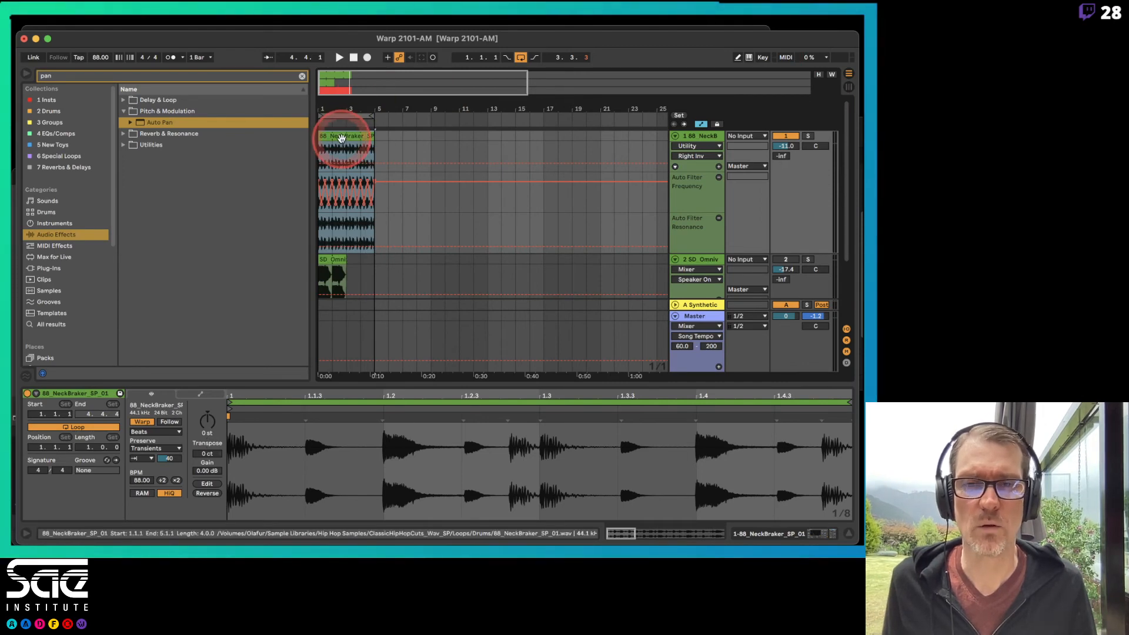
pyautogui.moveTo(341, 138); pyautogui.dragTo(464, 133)
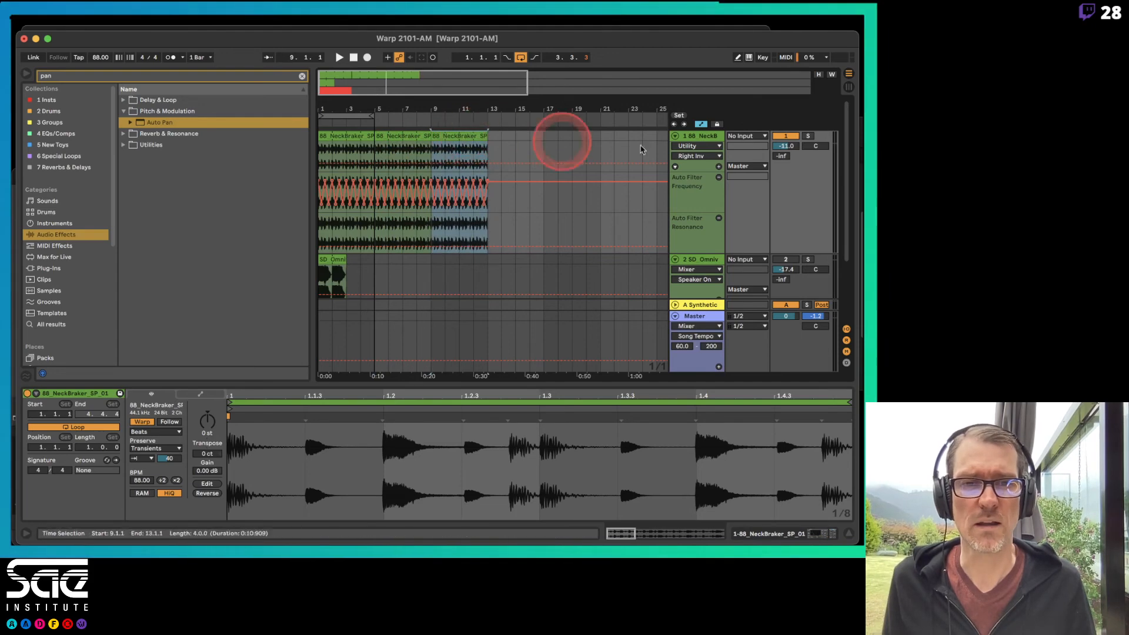
# Turn on Lock Envelopes and duplicate the third 88_NeckBraker_SP_01 clip to bar 13 without its automation
pyautogui.click(717, 124)
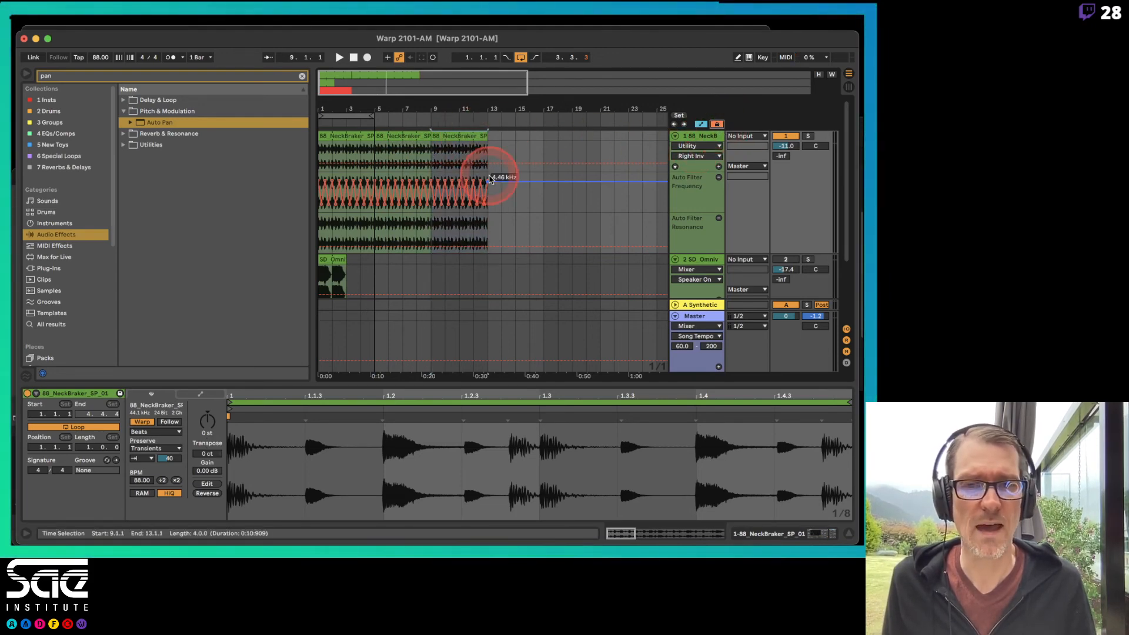
pyautogui.moveTo(456, 131); pyautogui.dragTo(518, 147)
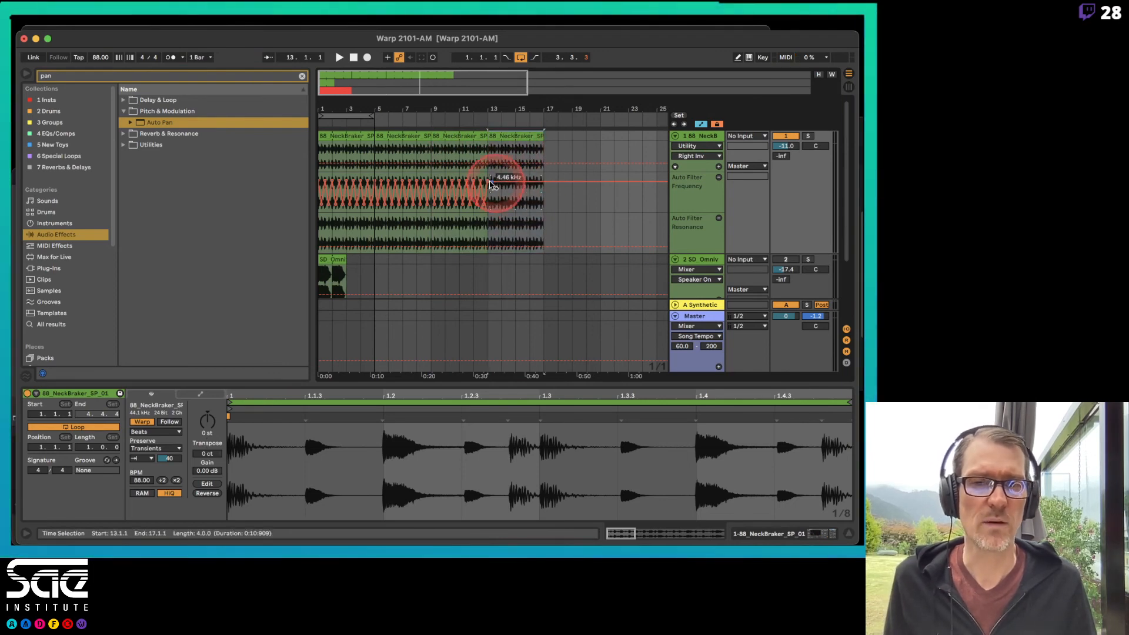
# Turn off Lock Envelopes, try moving the third clip to bar 21 together with its automation, and undo the move
pyautogui.click(462, 136)
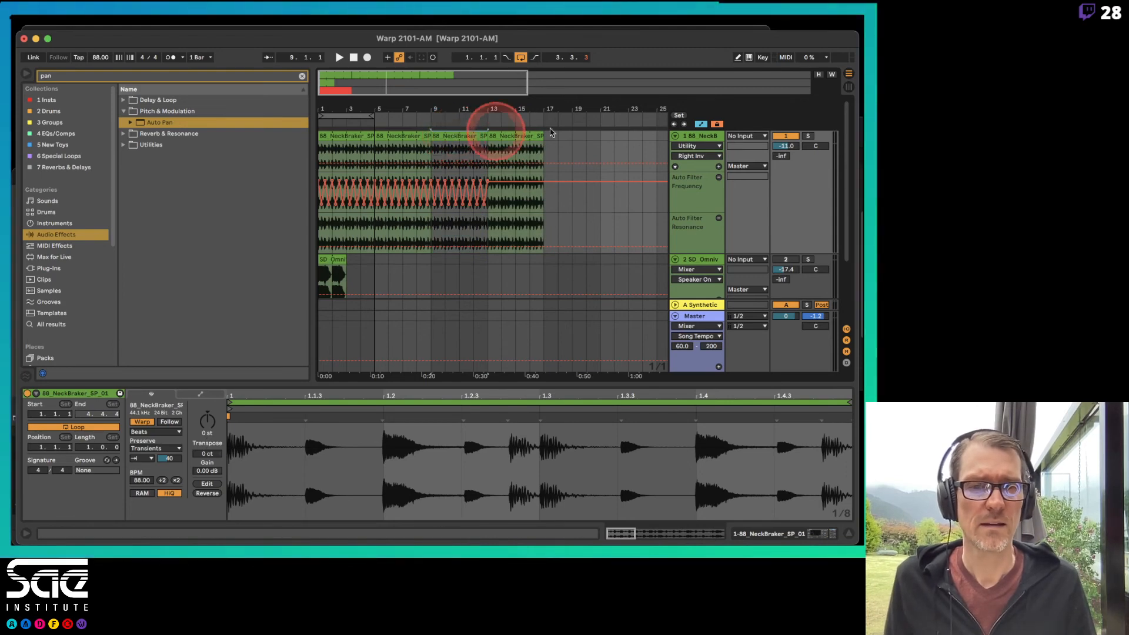
pyautogui.click(716, 124)
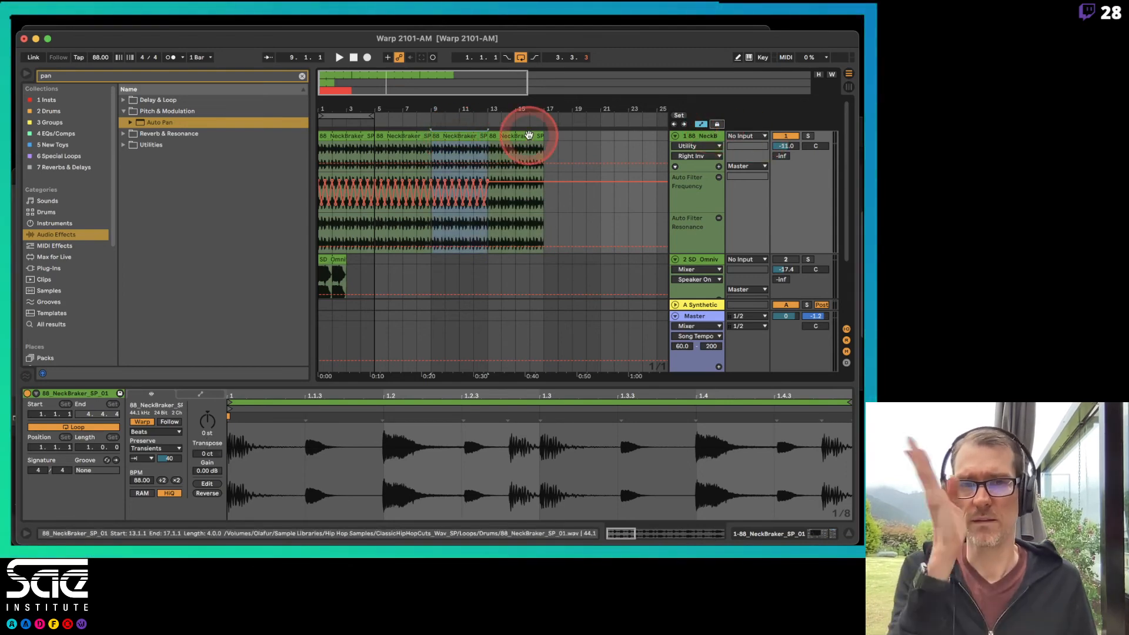
pyautogui.moveTo(453, 126); pyautogui.dragTo(624, 132)
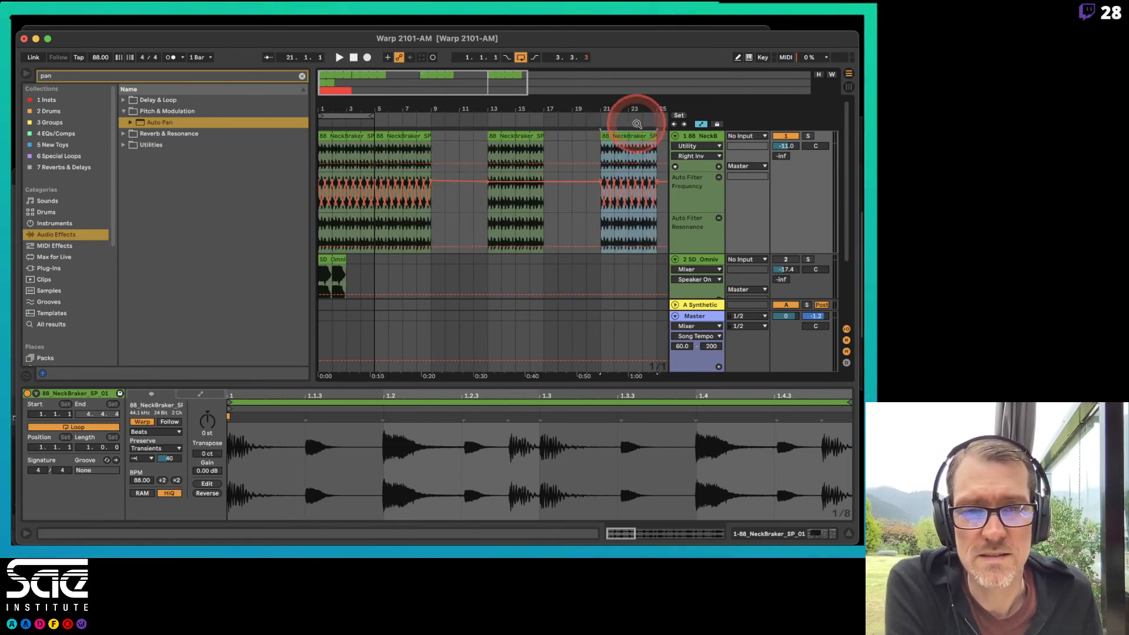
pyautogui.press('super+z')
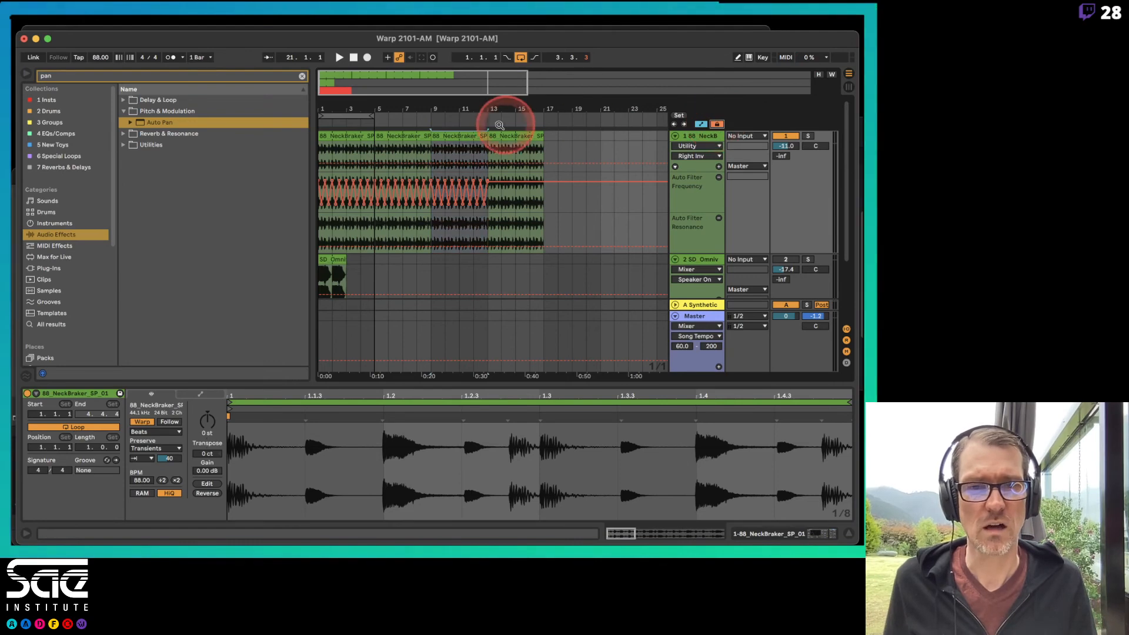
# Try moving the third clip to bar 21 with Lock Envelopes on, and undo the move
pyautogui.moveTo(447, 134); pyautogui.dragTo(614, 134)
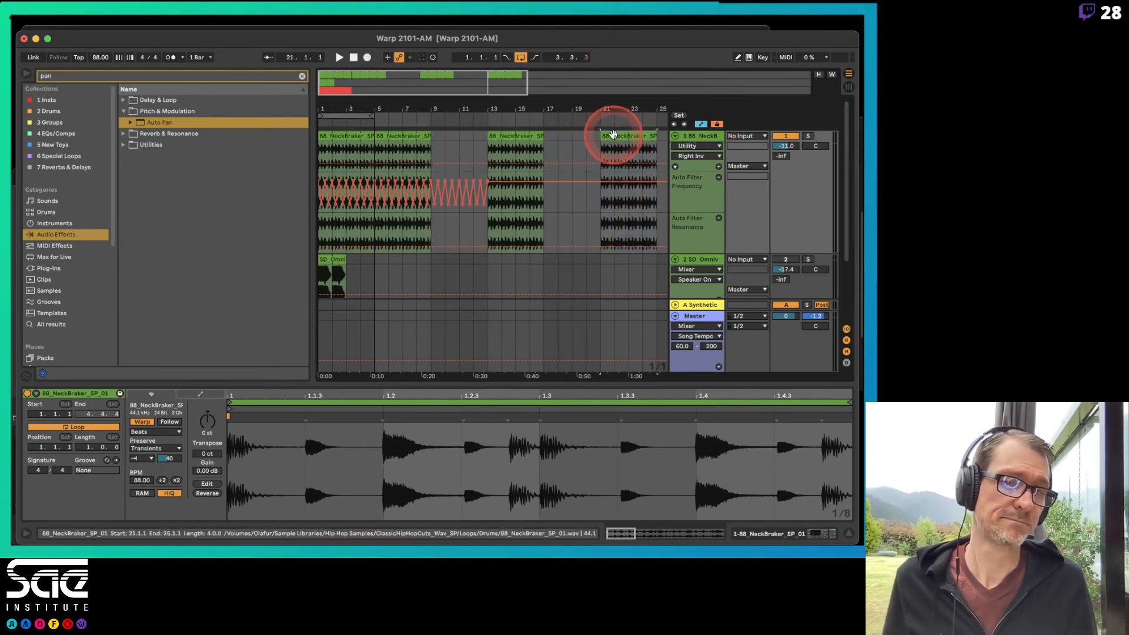
pyautogui.press('super+z')
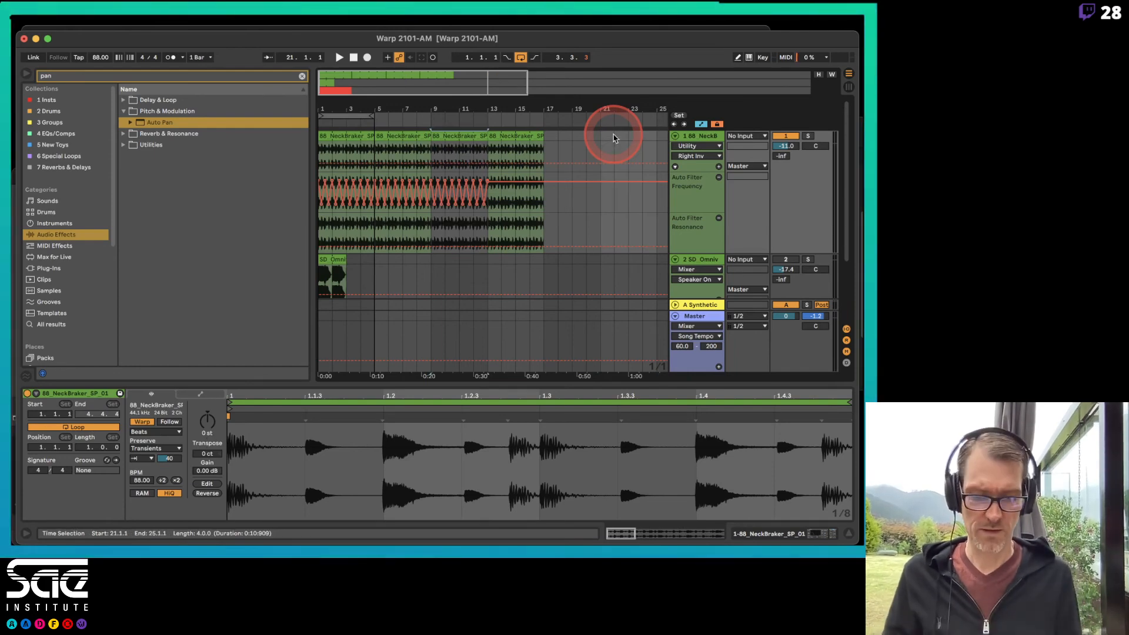
pyautogui.press('super+z')
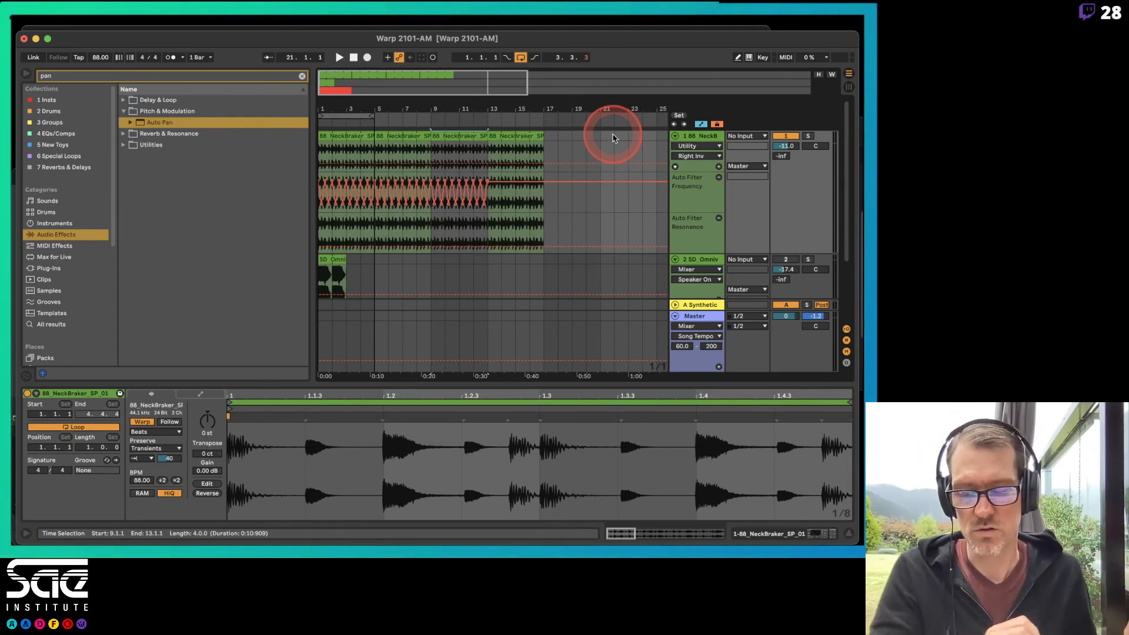
# Switch to 31 Ableton Automation.pdf and read pages 6 to 10, from viewing track automation to the Remember notes
pyautogui.press('super+Tab')
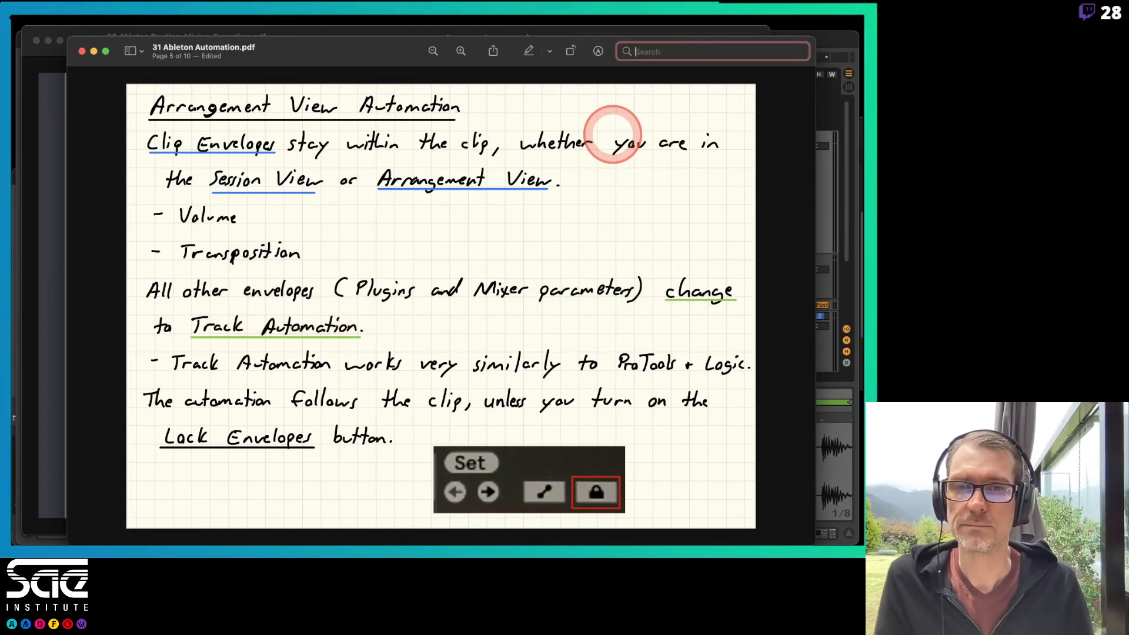
pyautogui.click(612, 144)
pyautogui.press('Down')
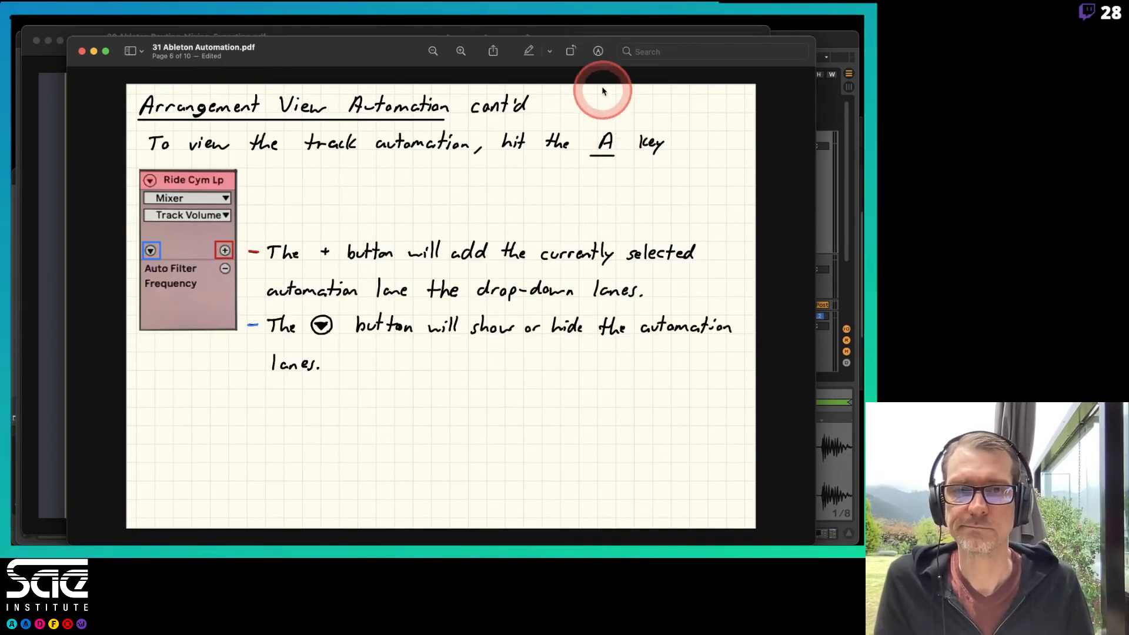
pyautogui.press('Down')
pyautogui.press('Down')
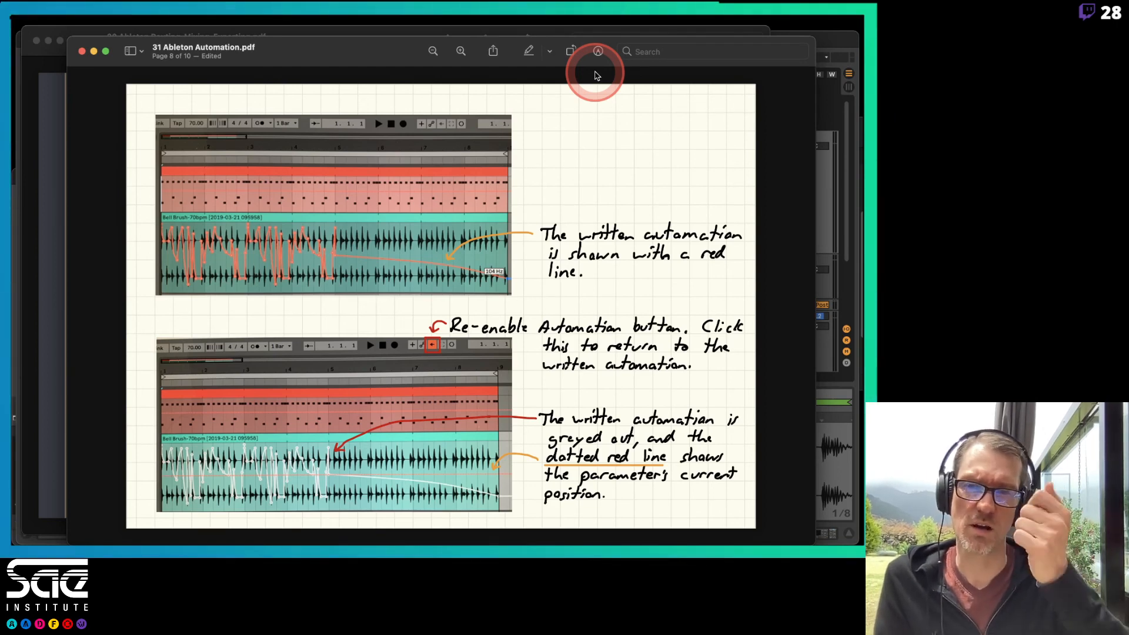
pyautogui.press('Right')
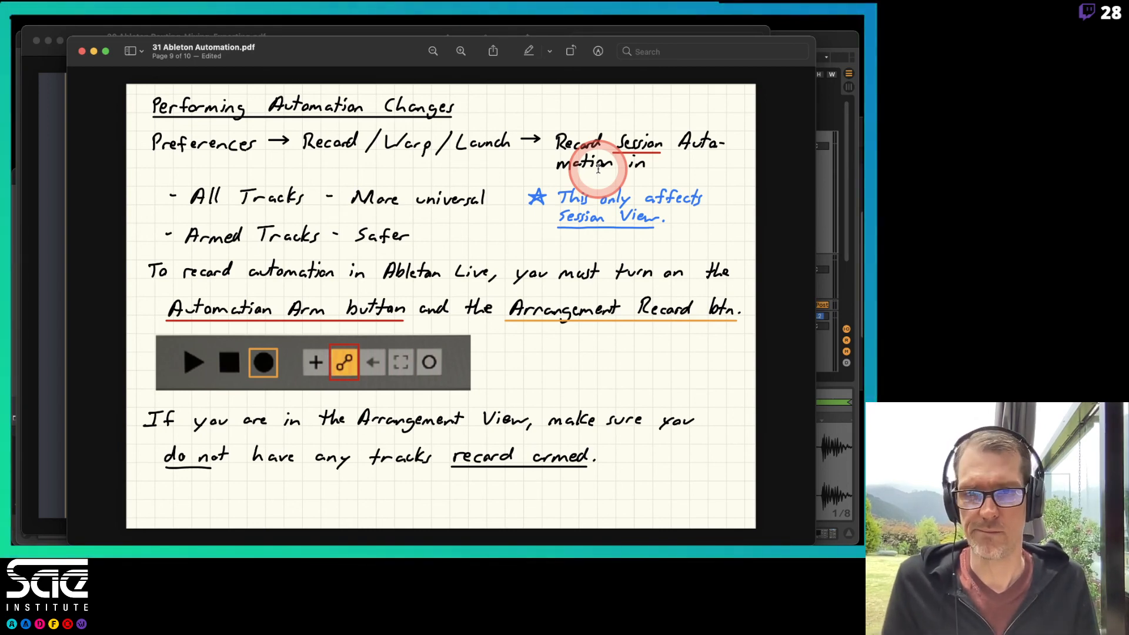
pyautogui.press('Down')
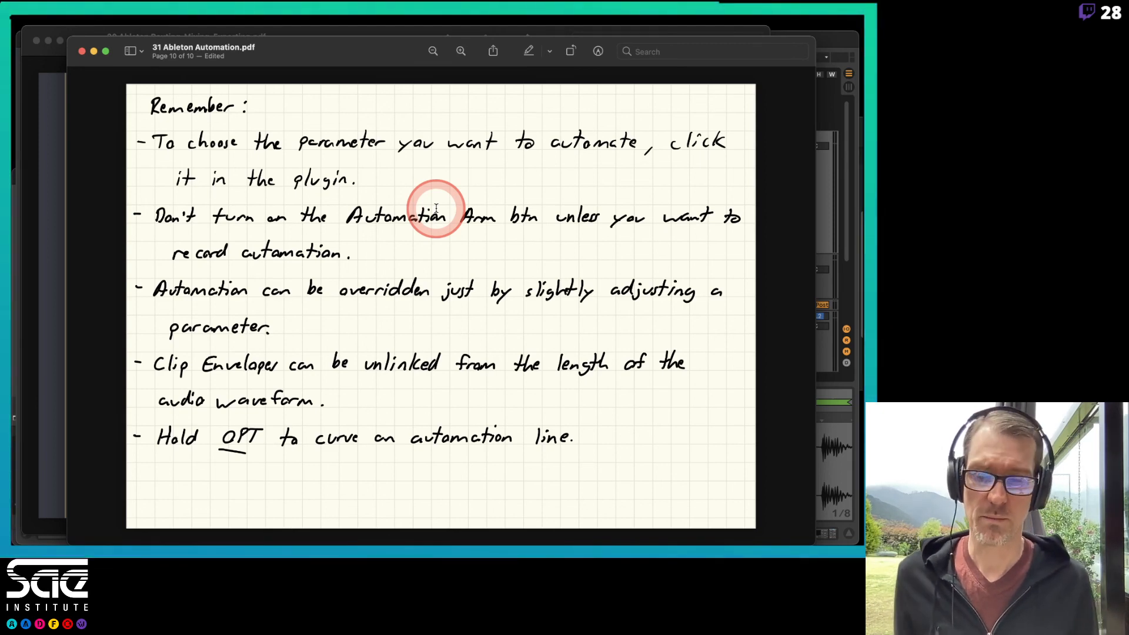
# Switch to Ableton Live to turn off Automation Arm, and return to the Remember page of the PDF
pyautogui.press('super+Tab')
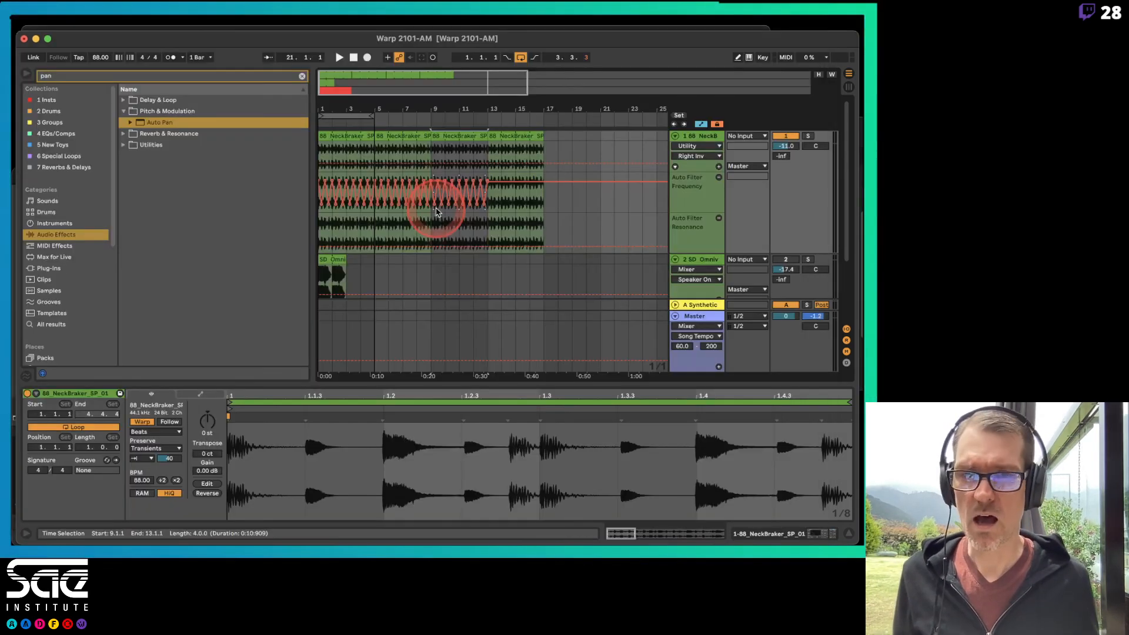
pyautogui.click(400, 58)
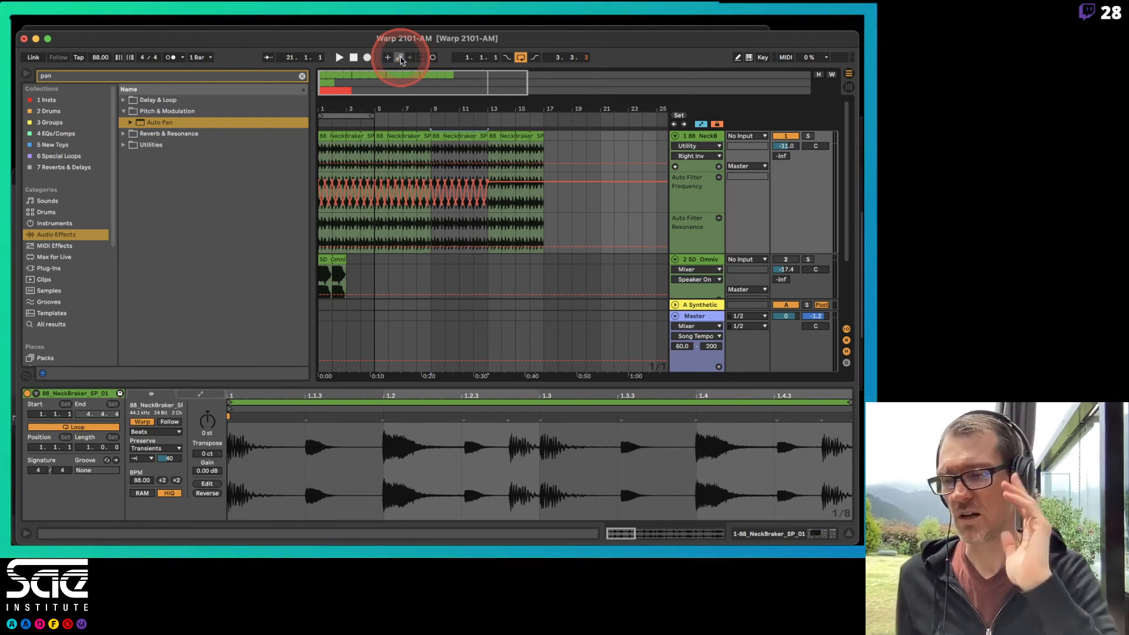
pyautogui.press('super+Tab')
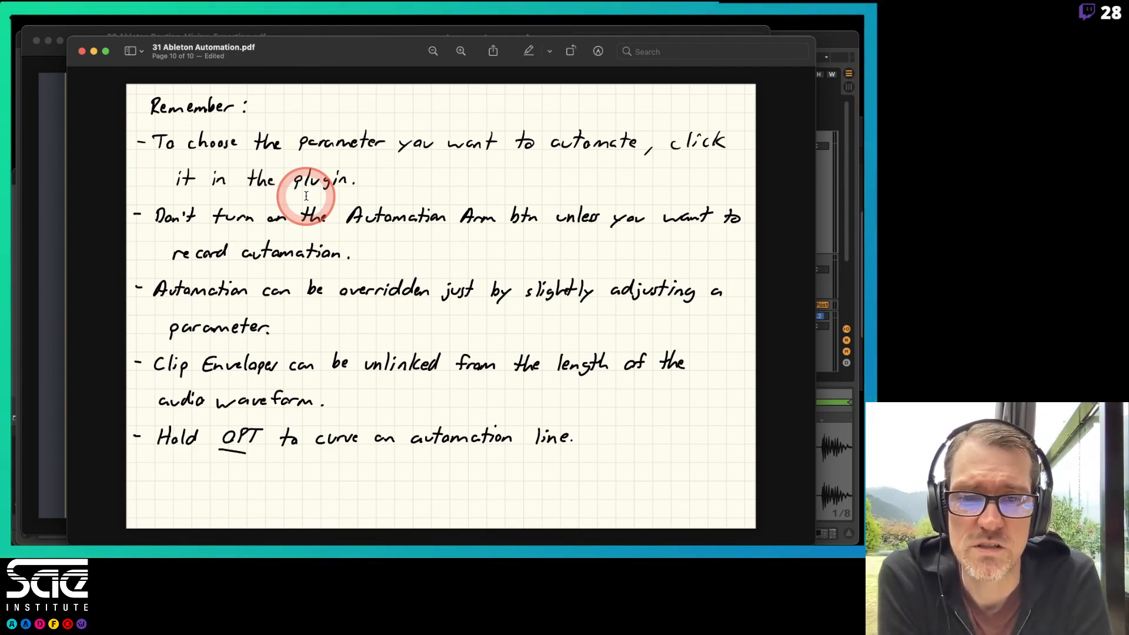
# Switch to Ableton Live, add a lower Auto Filter Frequency breakpoint near bar 16, and curve the segment descending from bar 13
pyautogui.press('super+Tab')
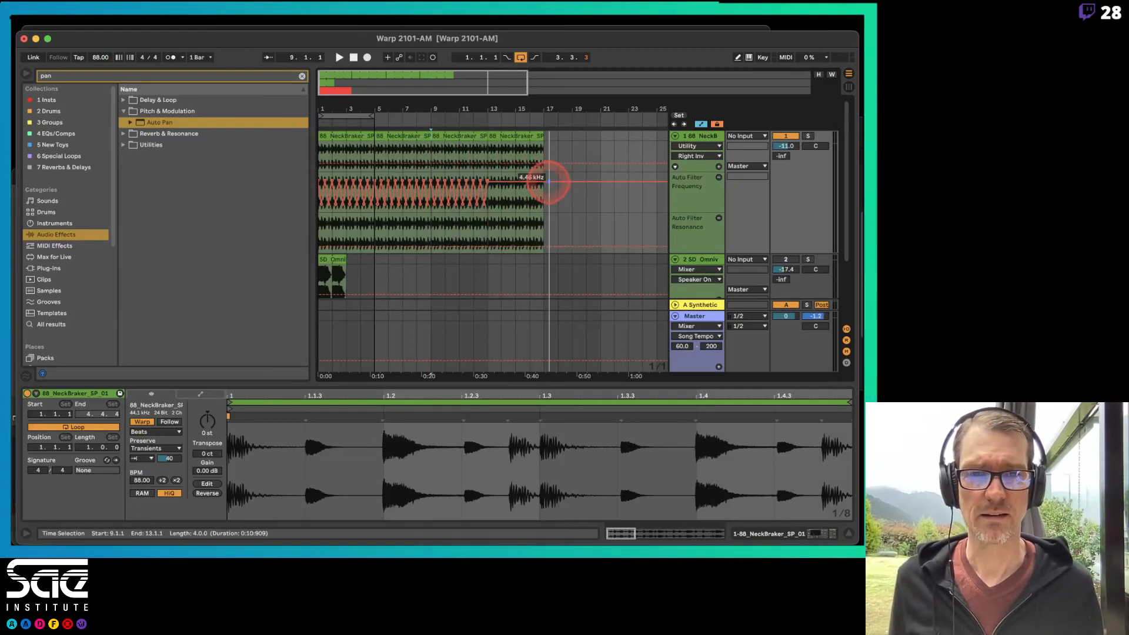
pyautogui.moveTo(548, 182); pyautogui.dragTo(521, 209)
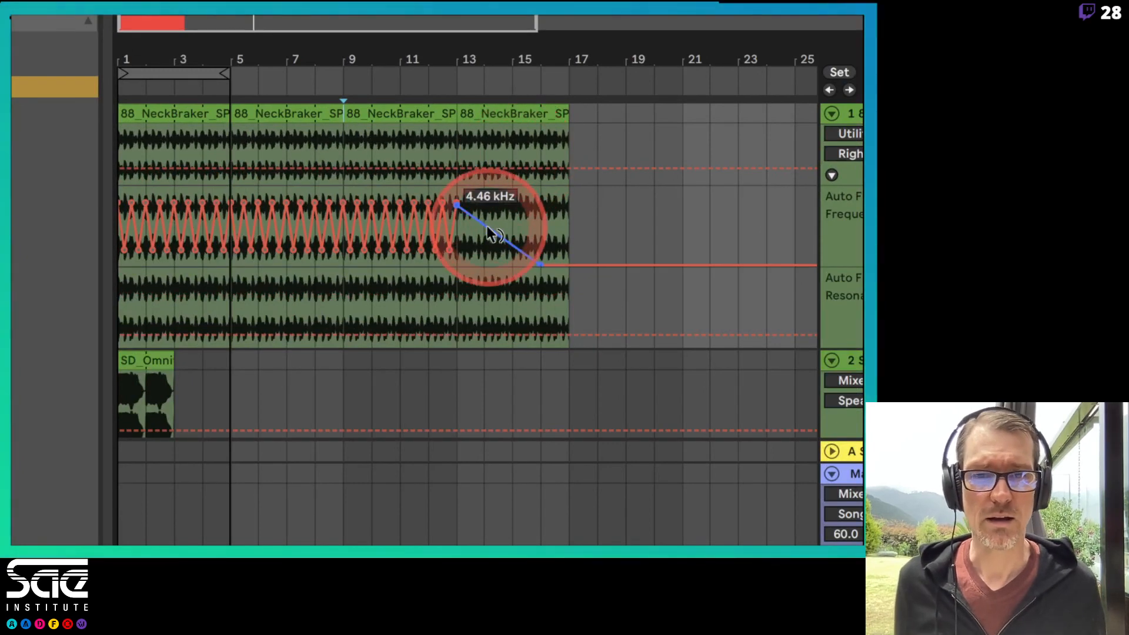
pyautogui.moveTo(499, 192); pyautogui.dragTo(486, 227)
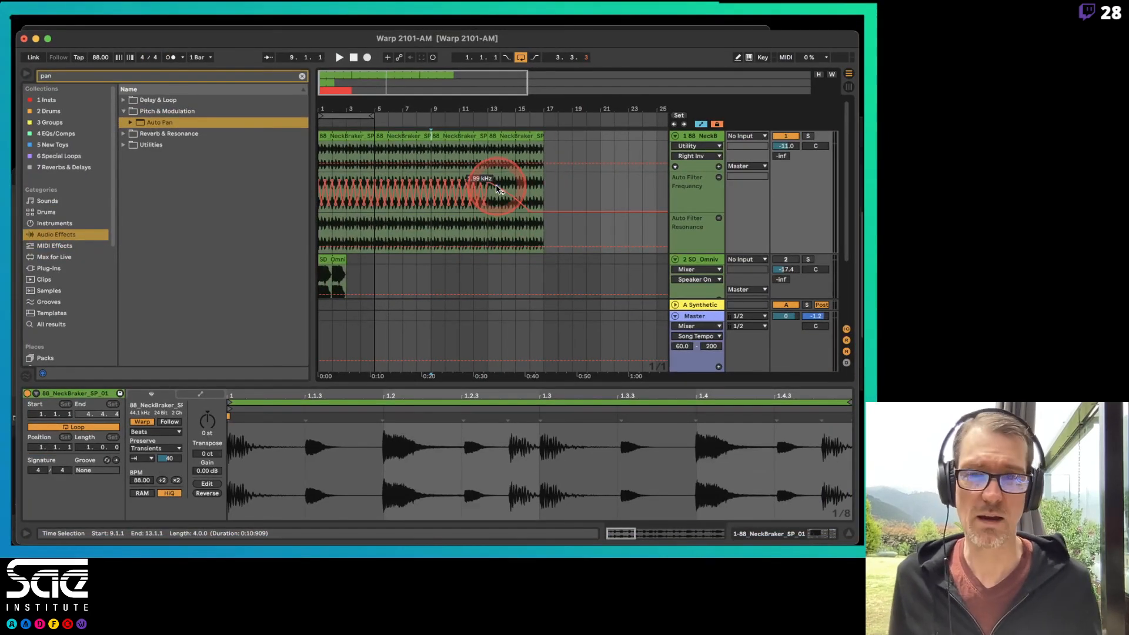
# Switch to the PDF, review pages 9 and 10 on performing automation changes and reminders, and switch back to Ableton Live
pyautogui.press('super+Tab')
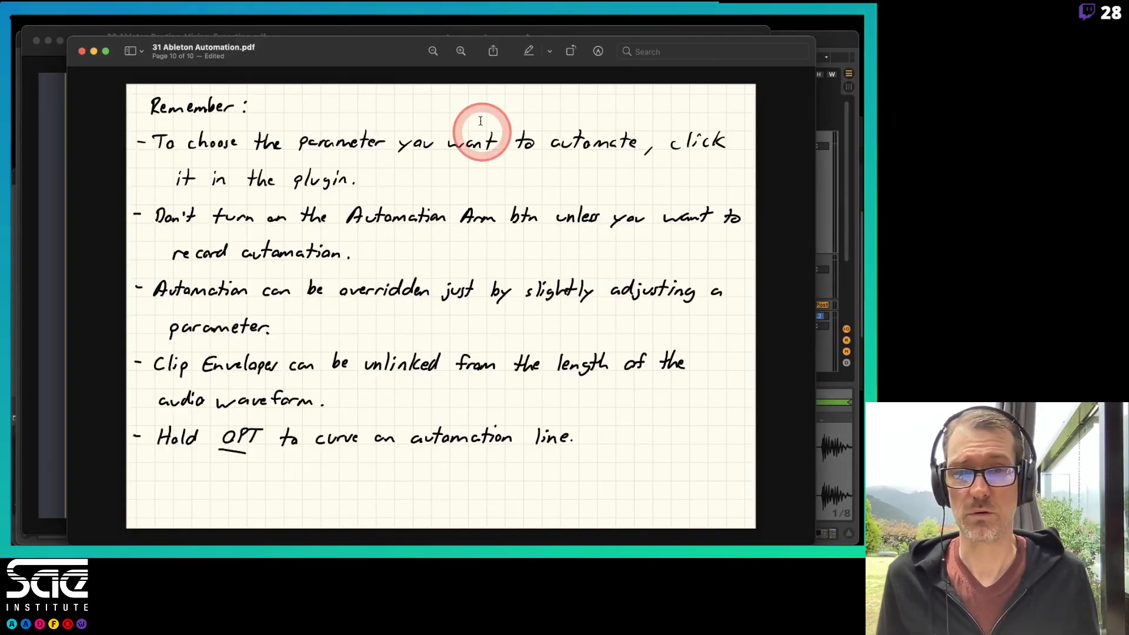
pyautogui.scroll(1, 482, 78)
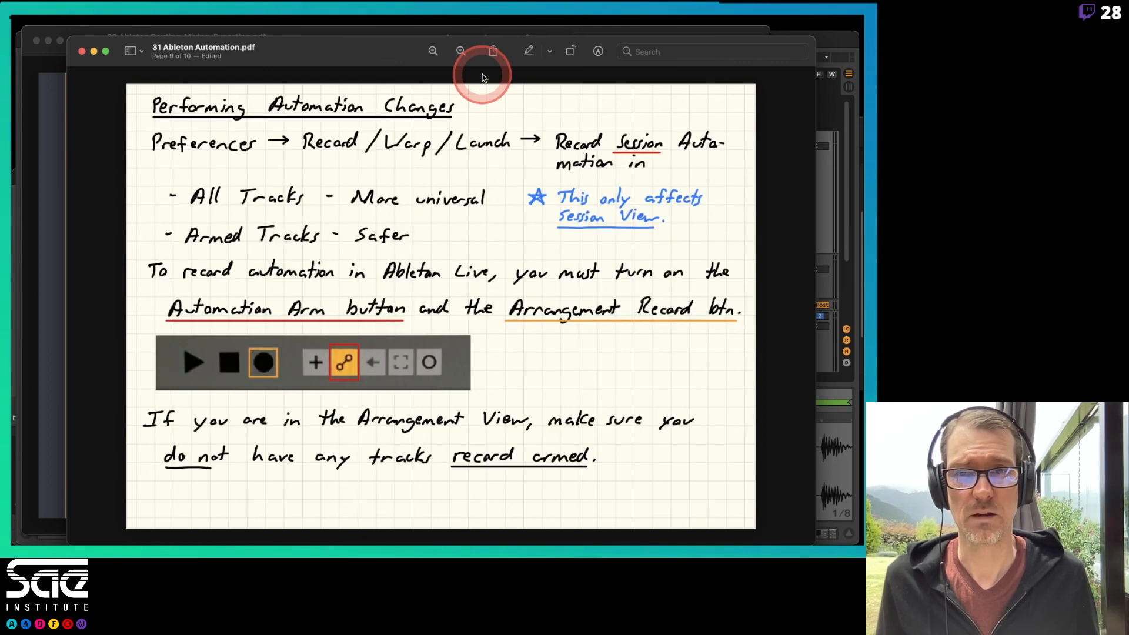
pyautogui.scroll(-1, 482, 77)
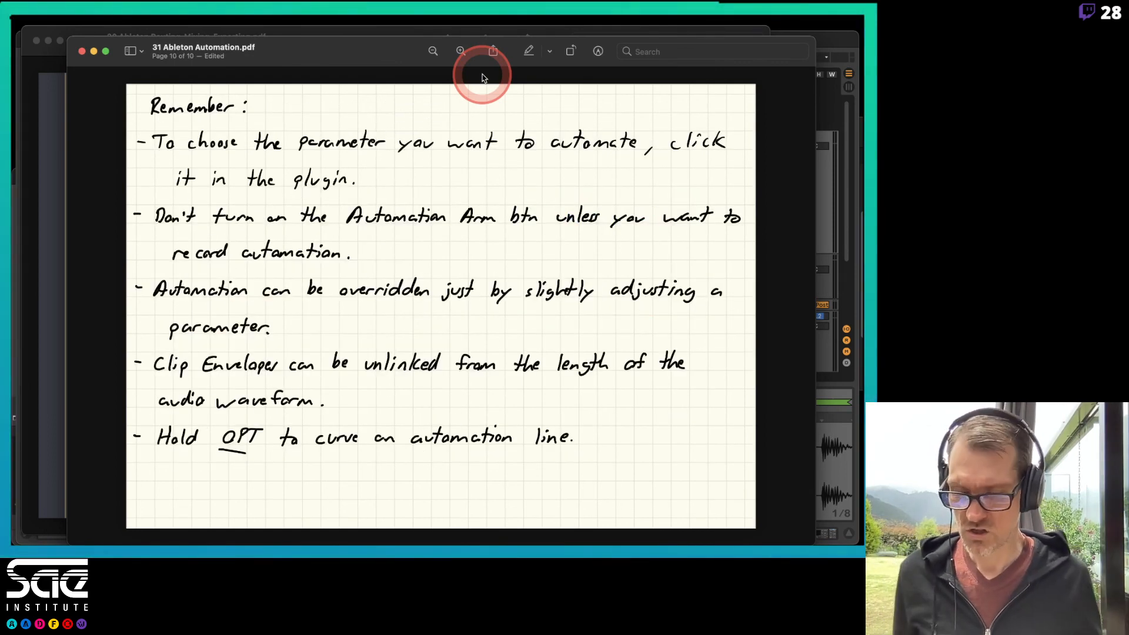
pyautogui.press('super+Tab')
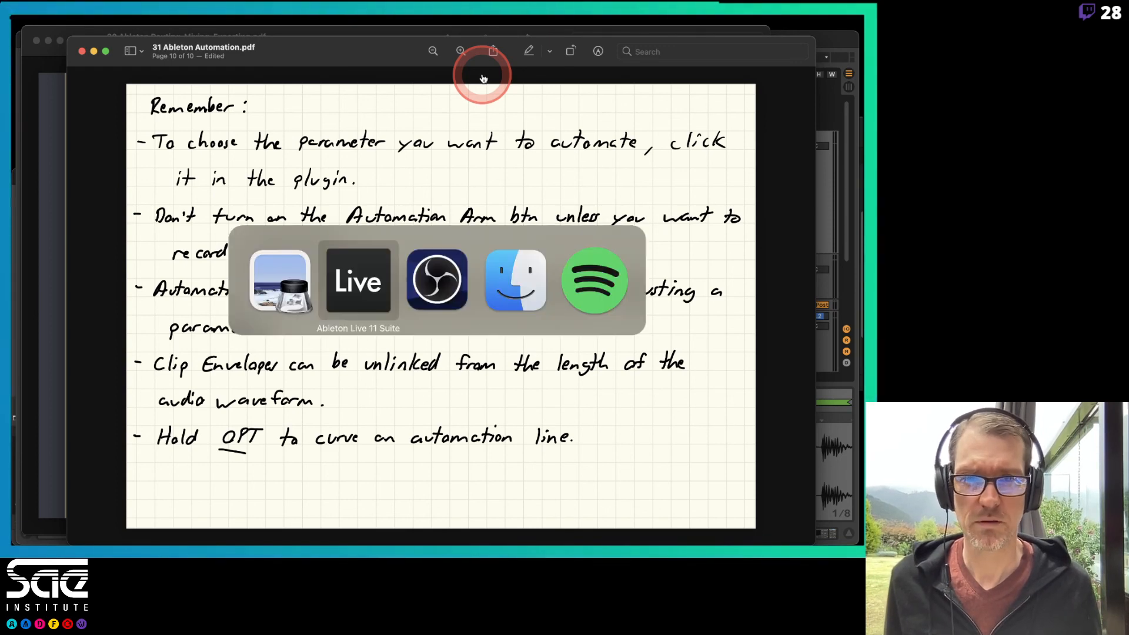